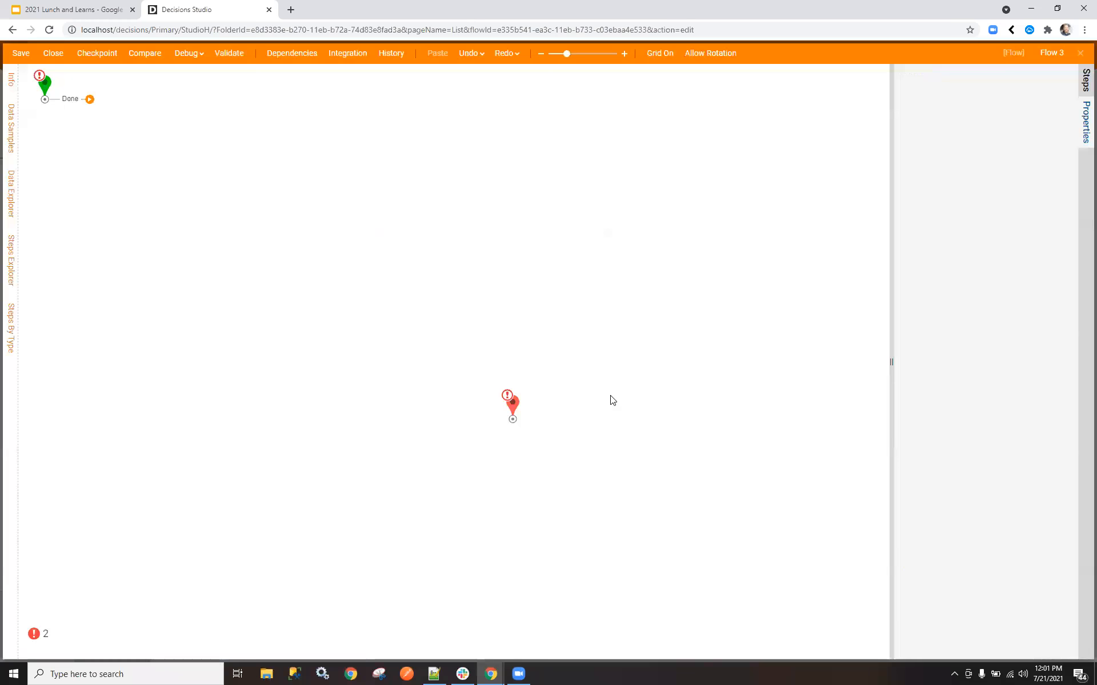
# Add a GetAccountsForGroup step from the internal GroupService integration to the flow, connected after the start step
pyautogui.click(1081, 85)
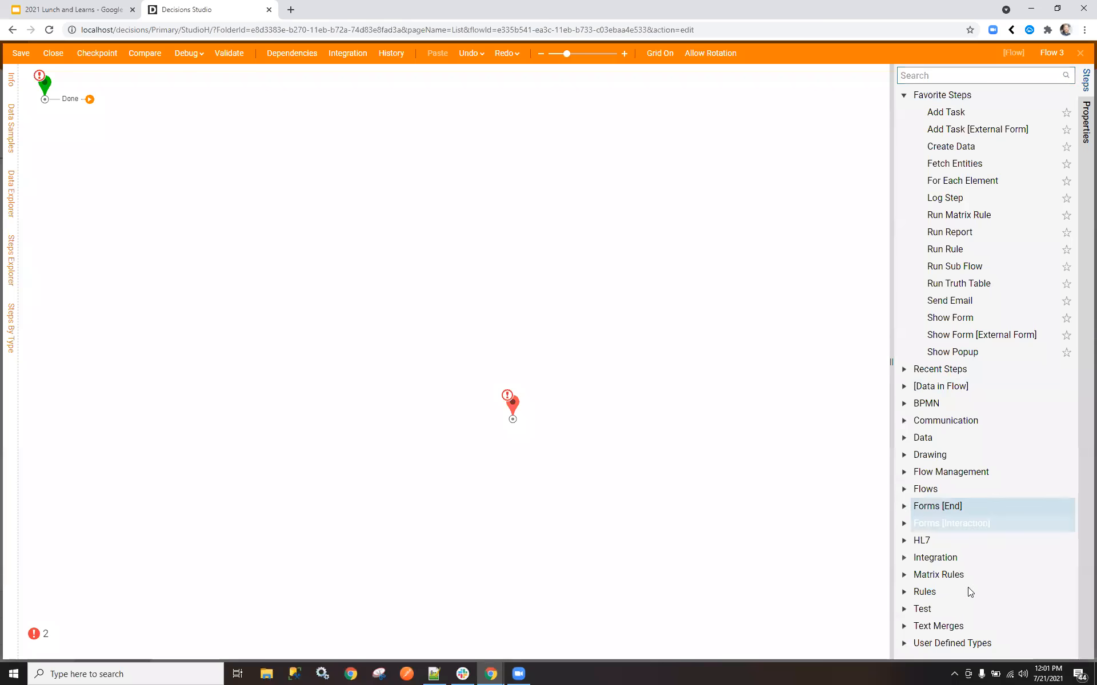
pyautogui.click(903, 559)
pyautogui.scroll(-14, 903, 563)
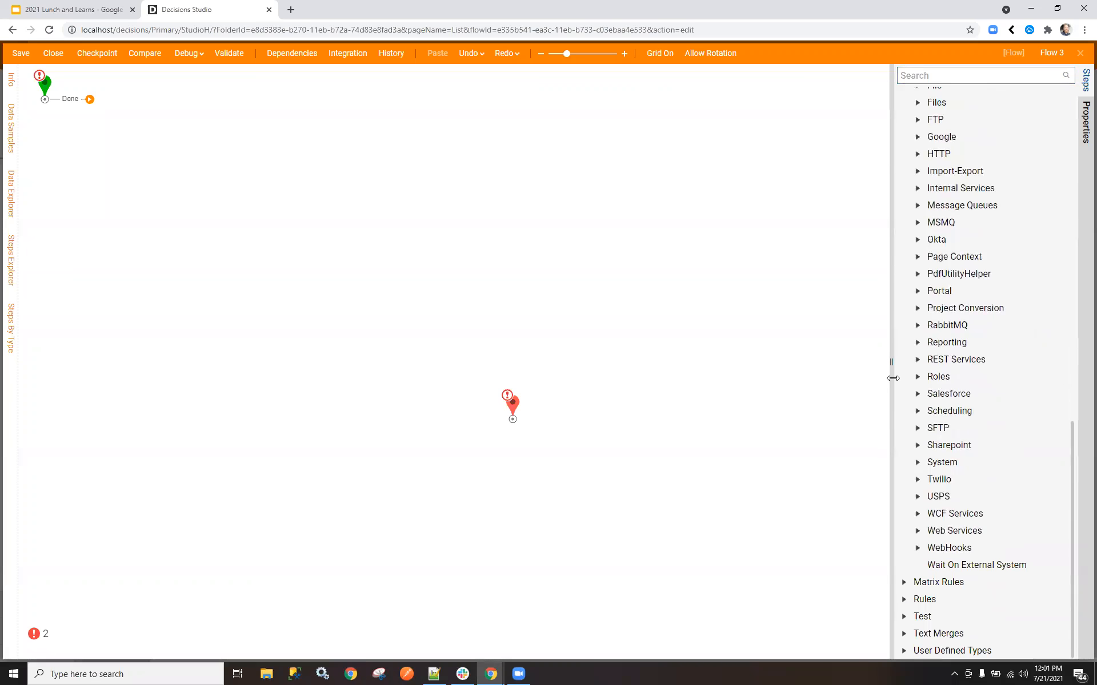
pyautogui.click(917, 190)
pyautogui.scroll(-3, 927, 436)
pyautogui.scroll(-5, 927, 444)
pyautogui.scroll(-3, 921, 491)
pyautogui.click(931, 518)
pyautogui.scroll(-5, 901, 447)
pyautogui.moveTo(895, 429); pyautogui.dragTo(826, 428)
pyautogui.scroll(-1, 856, 411)
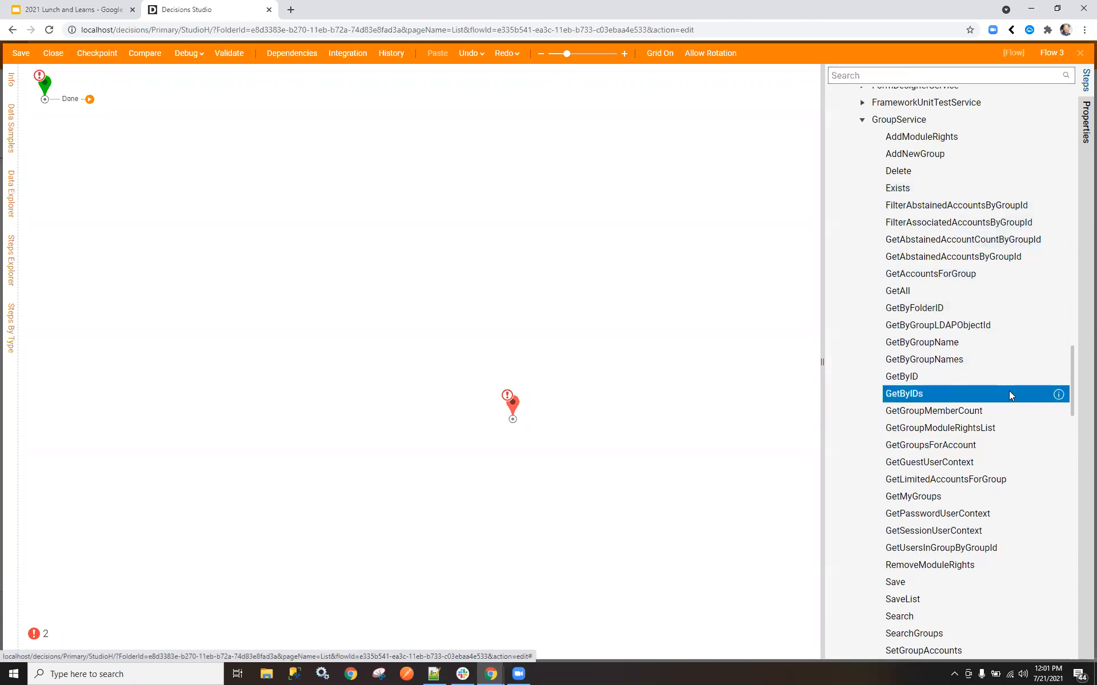
pyautogui.moveTo(948, 274); pyautogui.dragTo(163, 192)
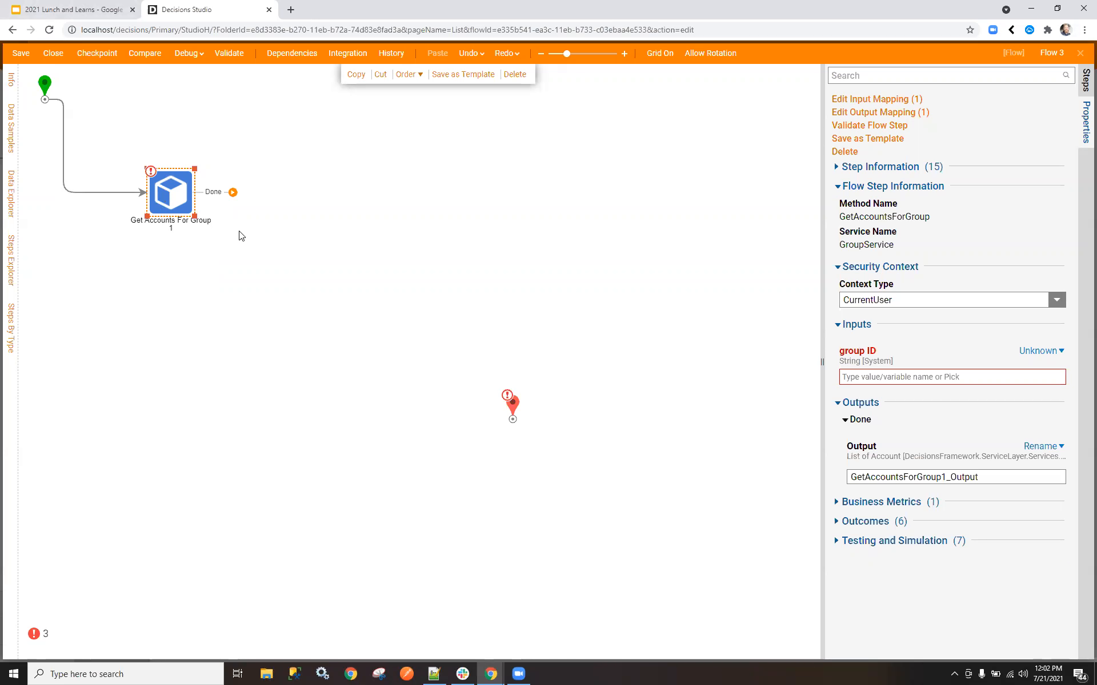
# Add a Show Form step after the Get Accounts For Group step and create a new form for it
pyautogui.click(1083, 87)
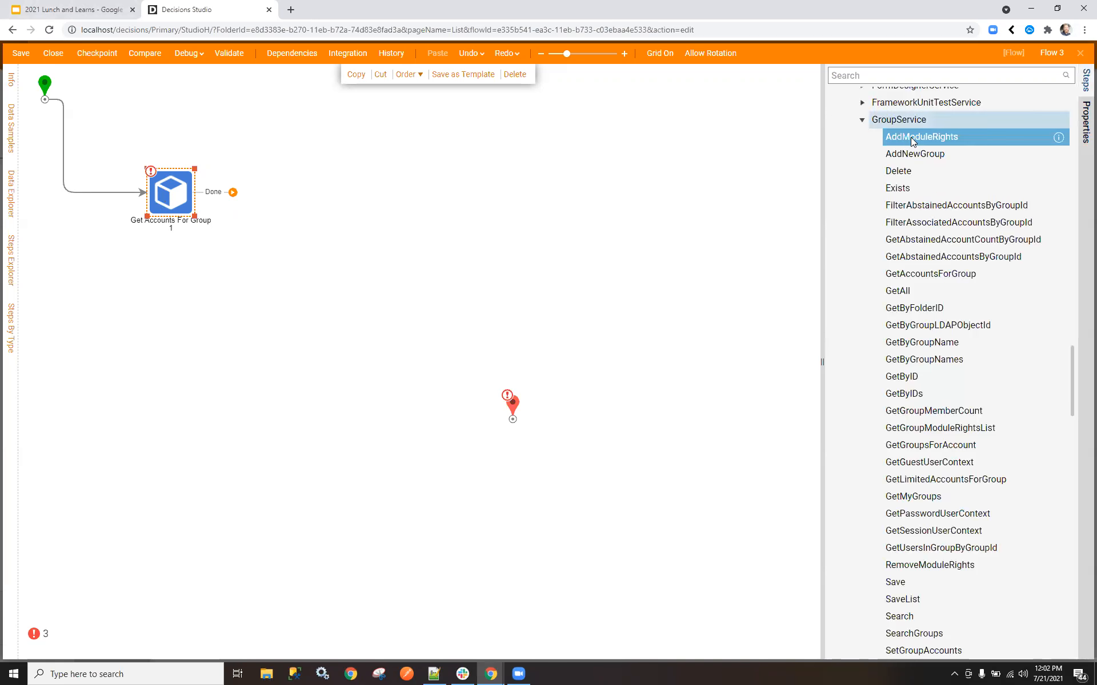
pyautogui.scroll(15, 965, 301)
pyautogui.scroll(1, 965, 303)
pyautogui.click(906, 79)
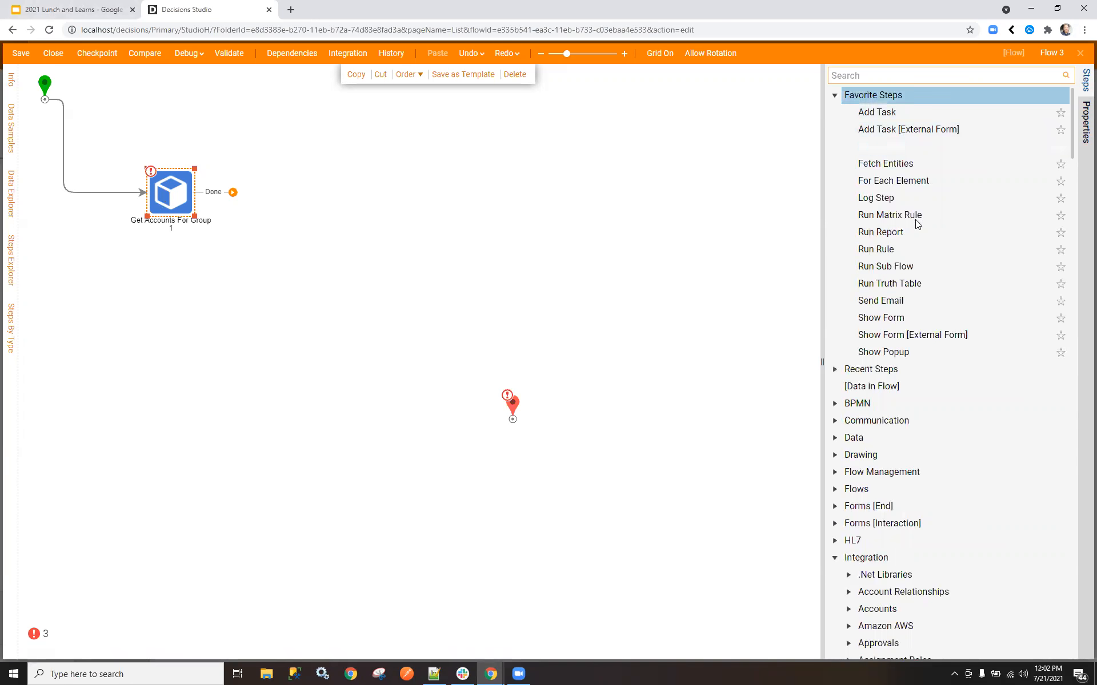
pyautogui.moveTo(915, 323); pyautogui.dragTo(300, 195)
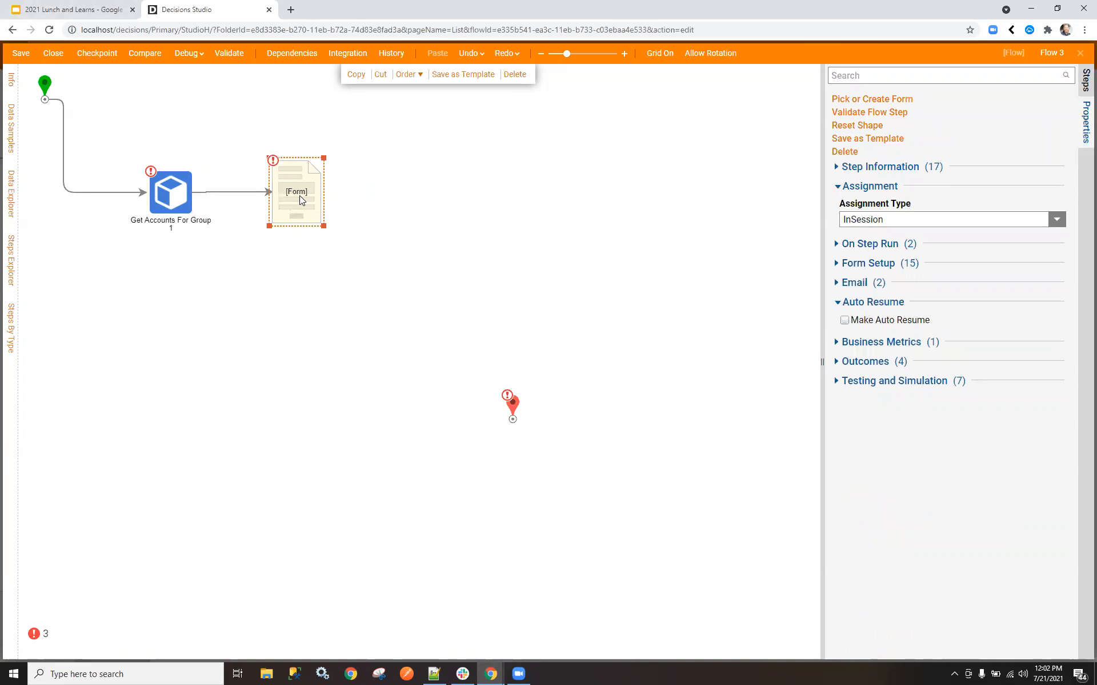
pyautogui.click(884, 102)
pyautogui.click(420, 553)
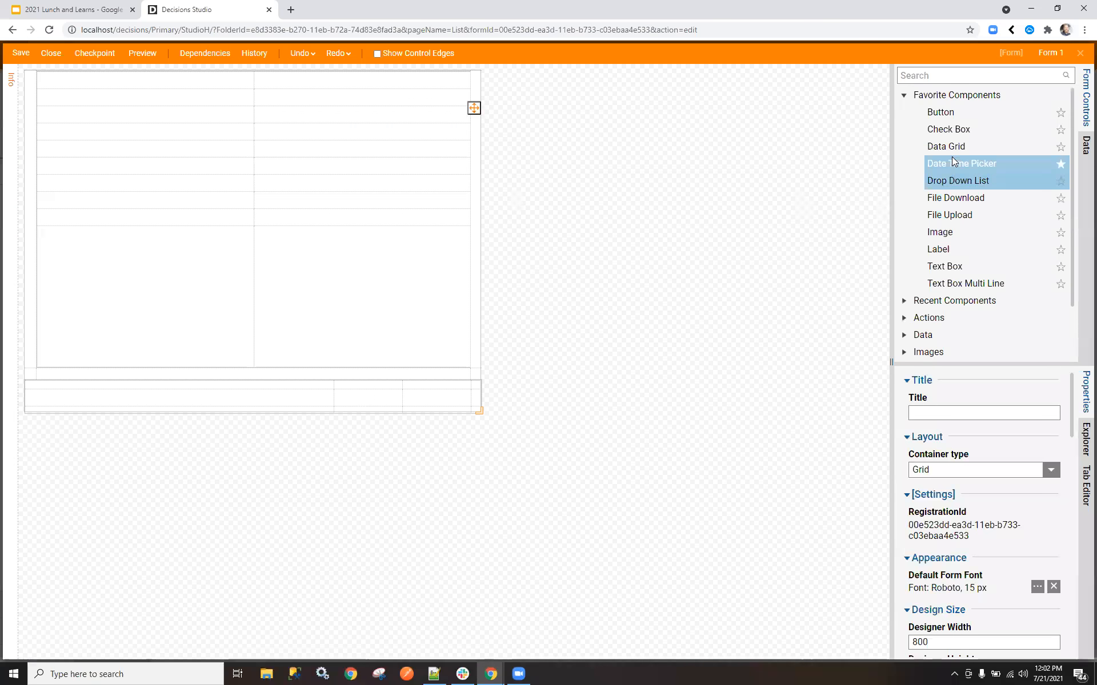
# Place a drop-down list in the form's main grid and a button in its footer
pyautogui.moveTo(971, 182); pyautogui.dragTo(147, 139)
pyautogui.moveTo(971, 113); pyautogui.dragTo(422, 396)
# Set the drop-down list's type to Account and its display field to EmailAddress
pyautogui.click(123, 139)
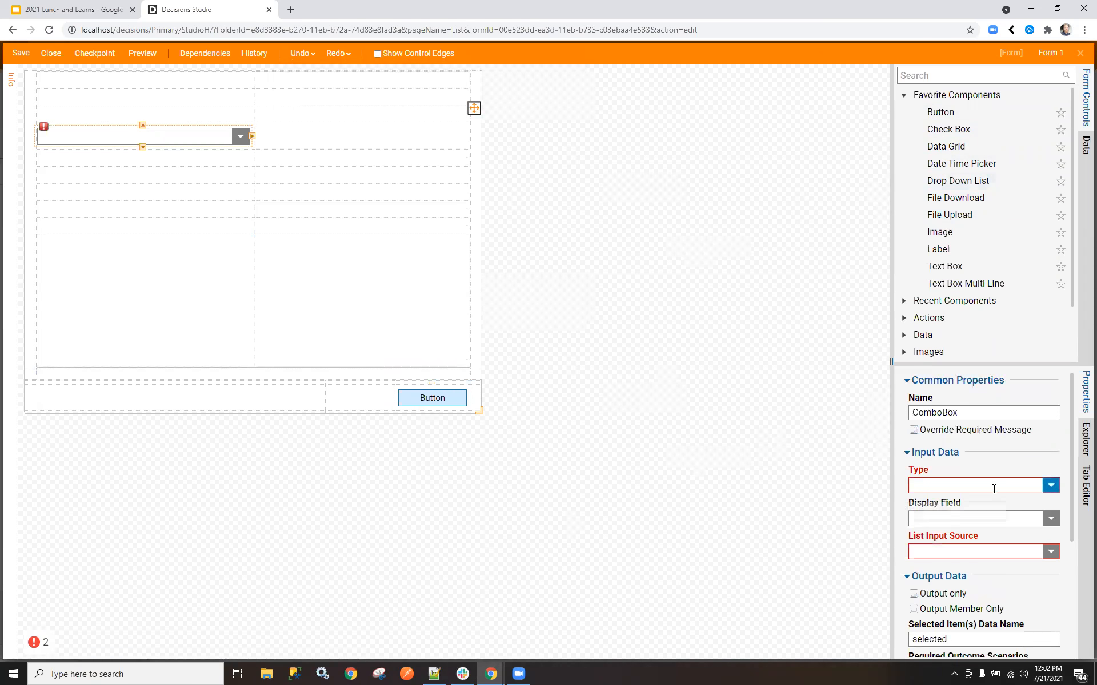
pyautogui.click(1008, 486)
pyautogui.write('account')
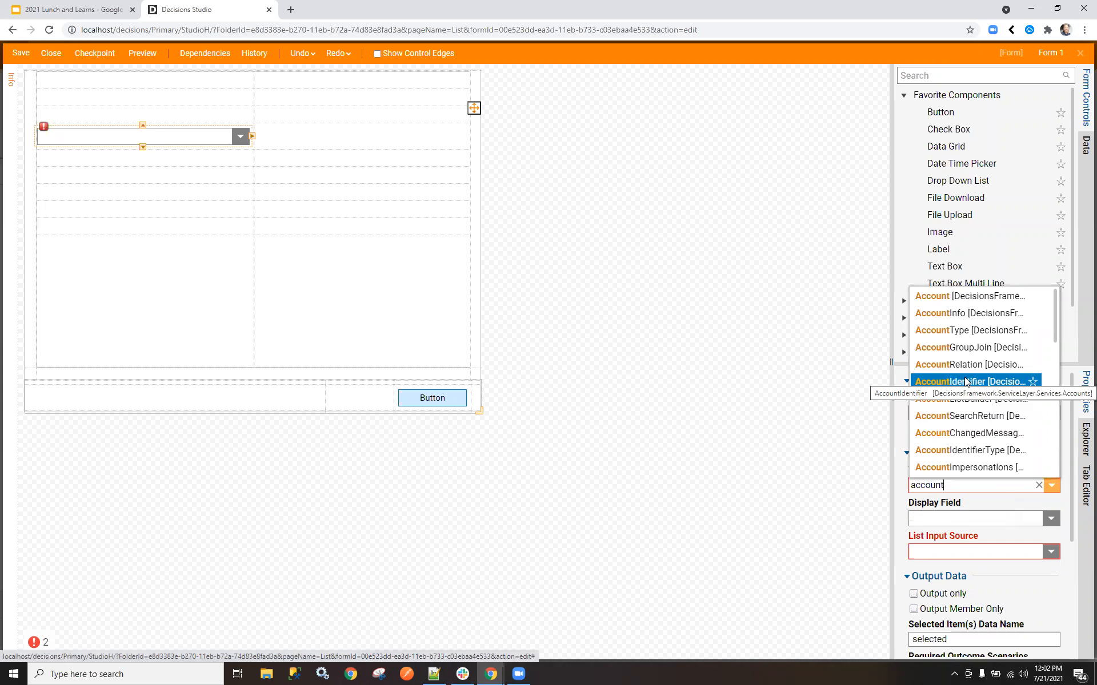
pyautogui.click(968, 297)
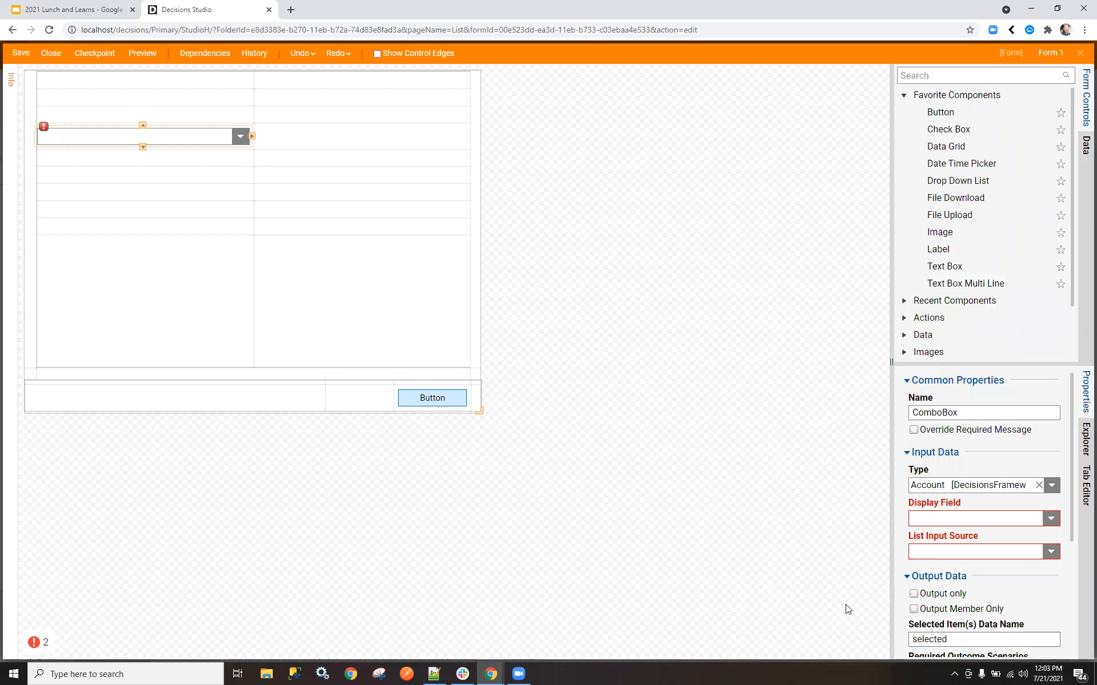
pyautogui.click(1051, 519)
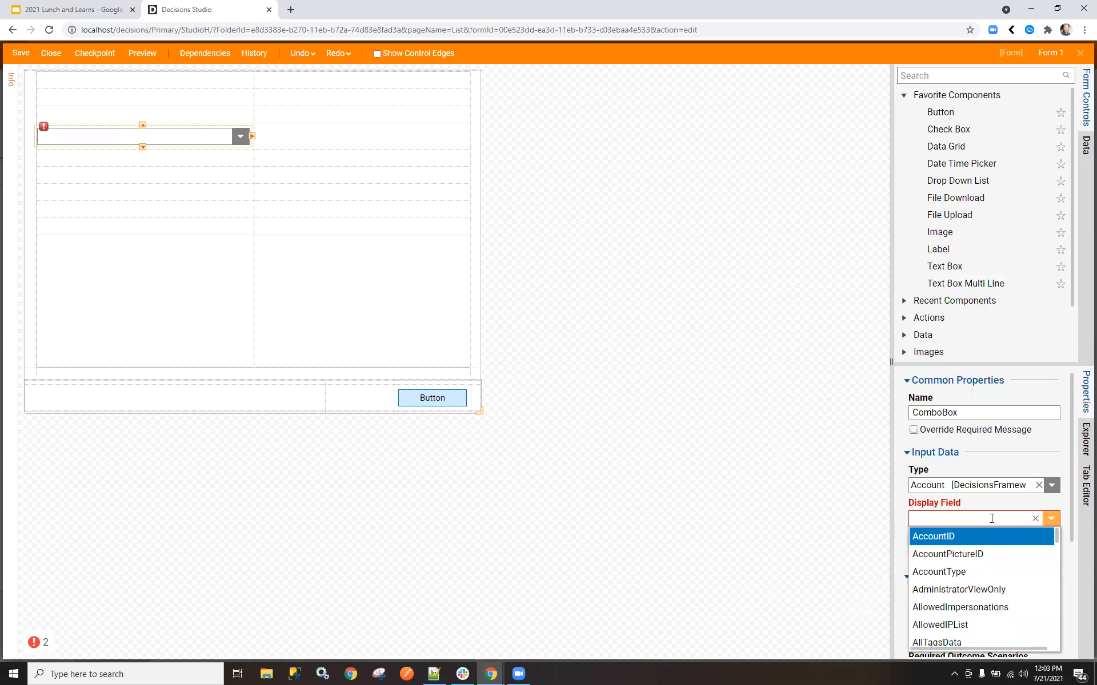
pyautogui.scroll(-5, 977, 539)
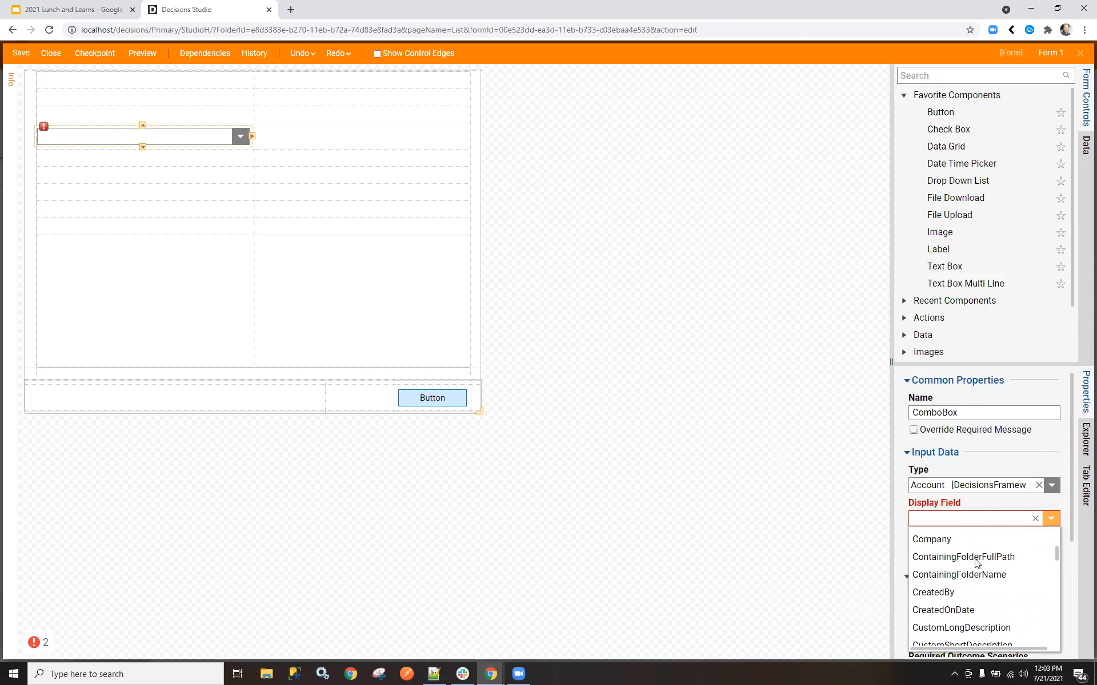
pyautogui.scroll(5, 951, 534)
pyautogui.write('ema')
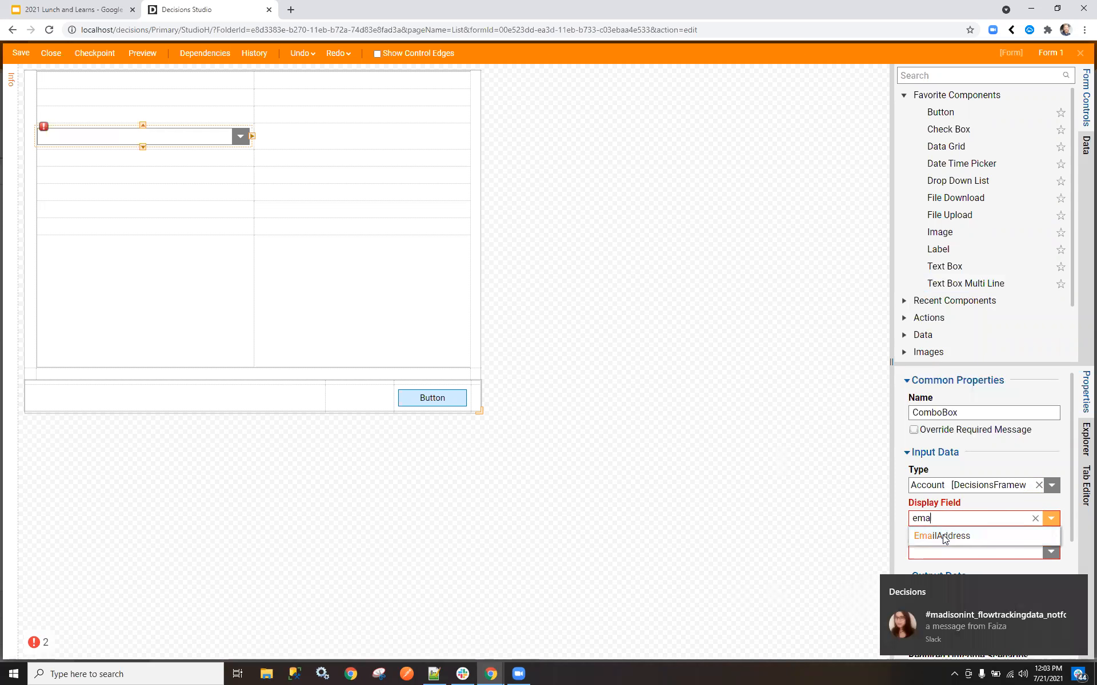
pyautogui.click(944, 537)
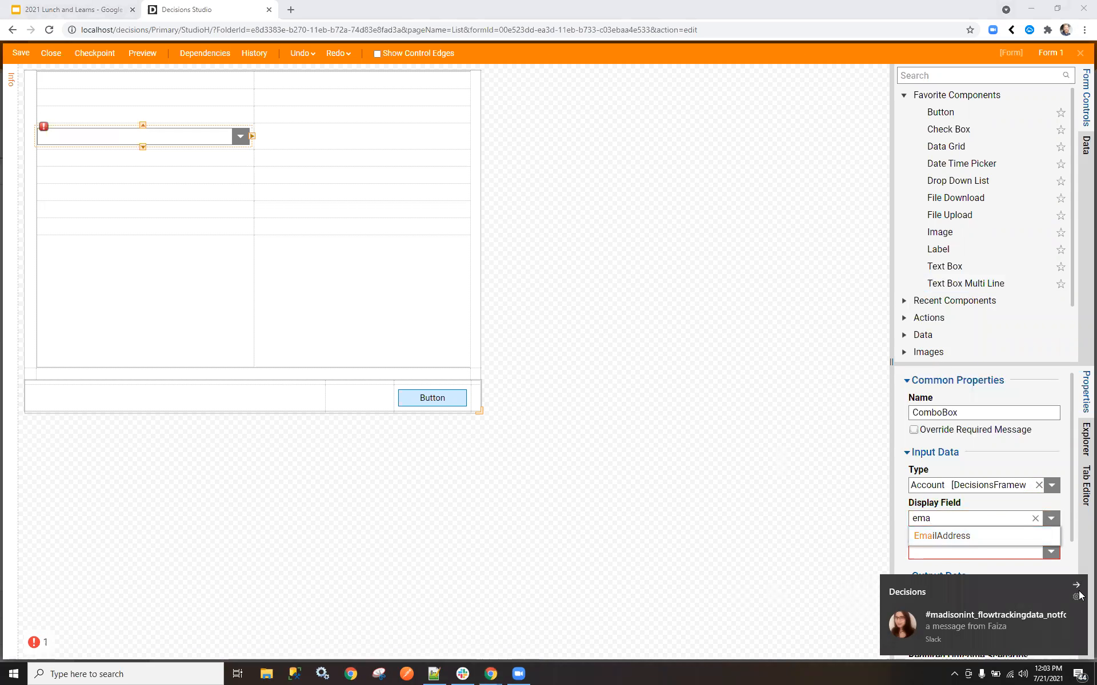
# Set the drop-down's list input source to DataName, with "List of Accounts" as the list items data name
pyautogui.click(1051, 553)
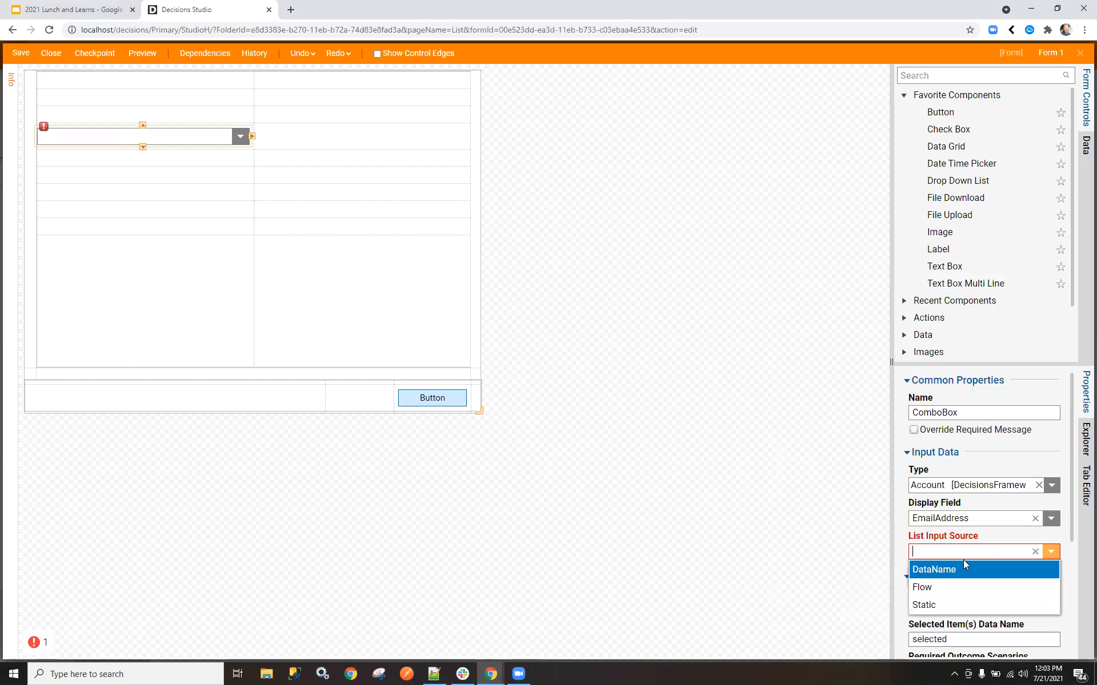
pyautogui.click(950, 570)
pyautogui.click(942, 517)
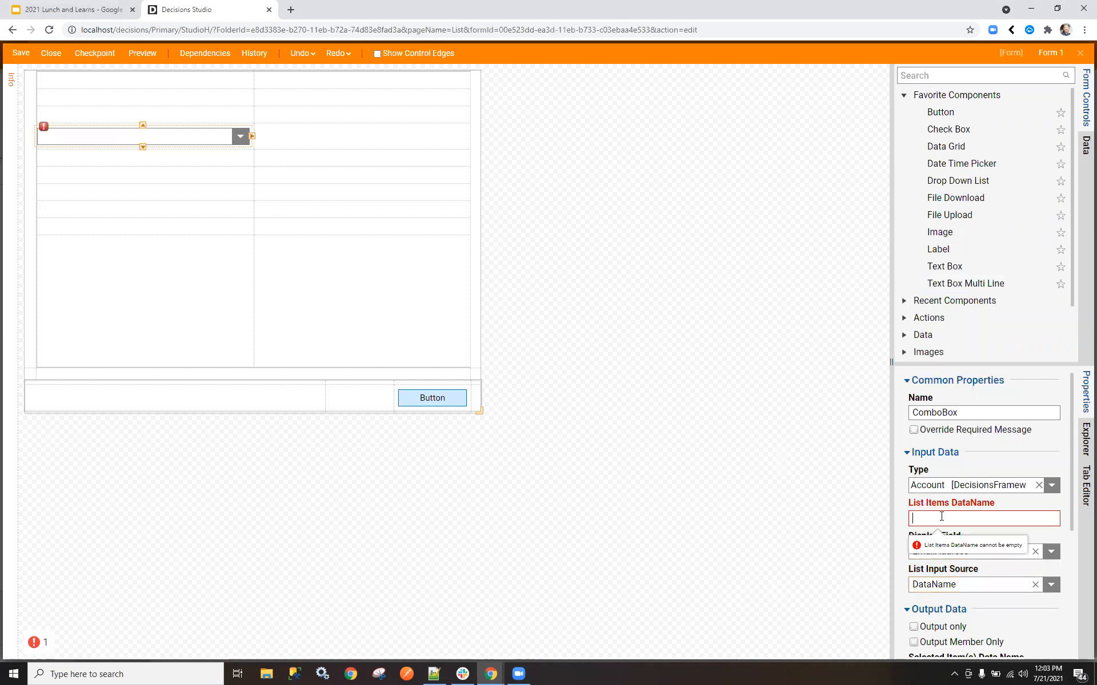
pyautogui.write('List of Accounts')
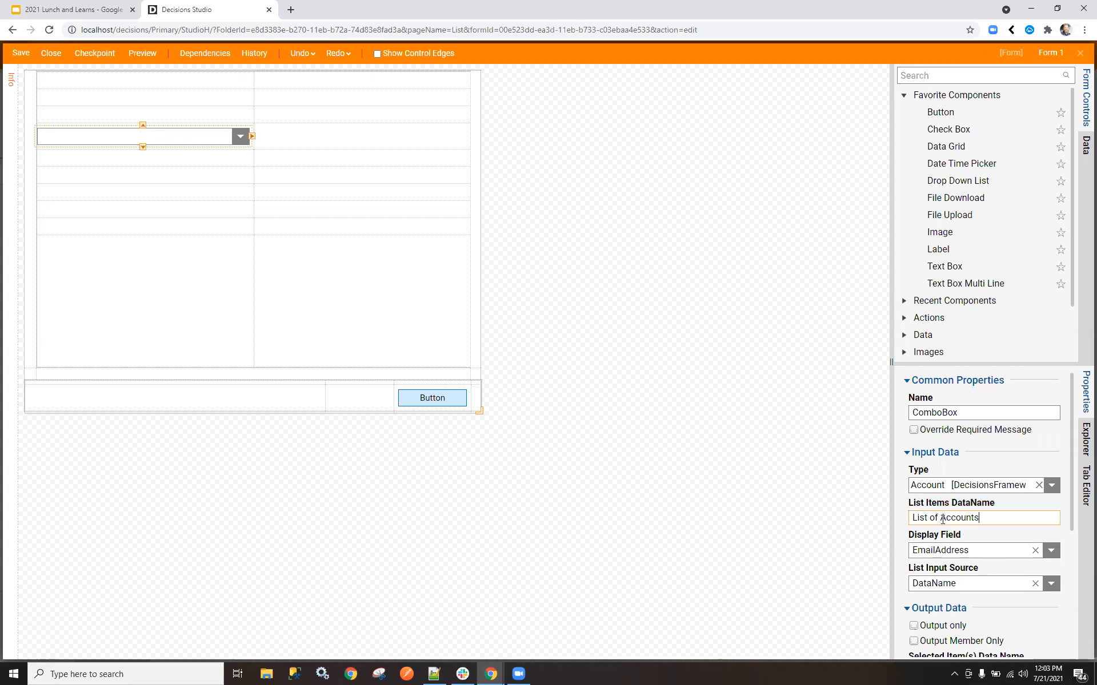
# Name the drop-down's selected item data "Selected Account", and save and close the form
pyautogui.scroll(-4, 952, 548)
pyautogui.moveTo(964, 449); pyautogui.dragTo(838, 451)
pyautogui.write('Selected Account')
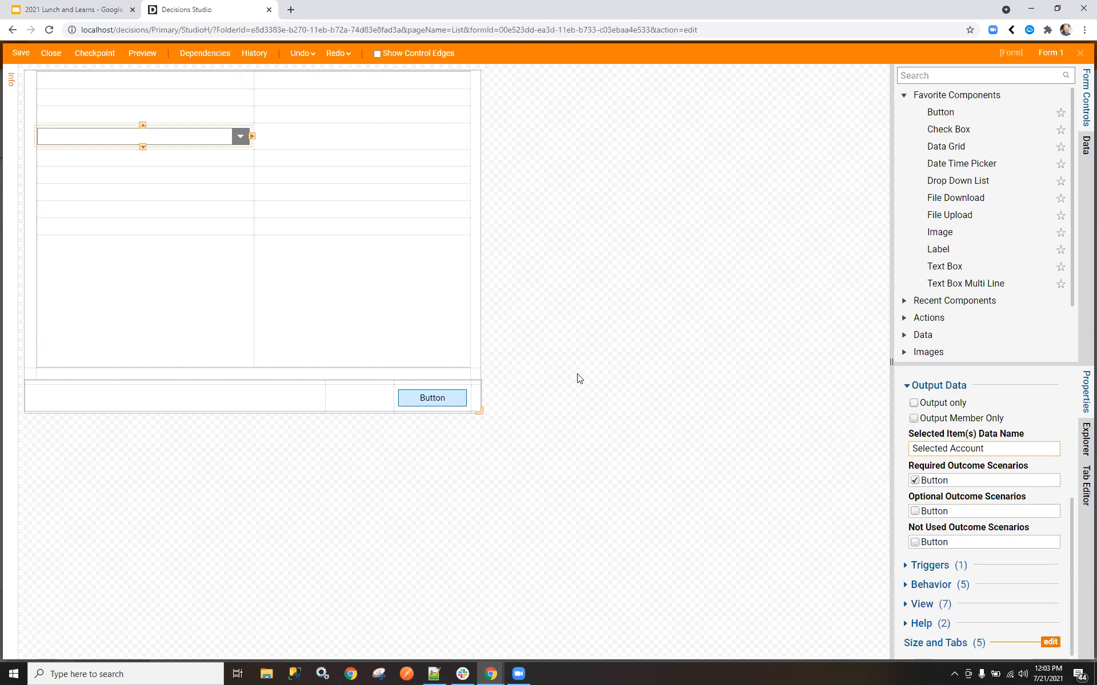
pyautogui.click(641, 435)
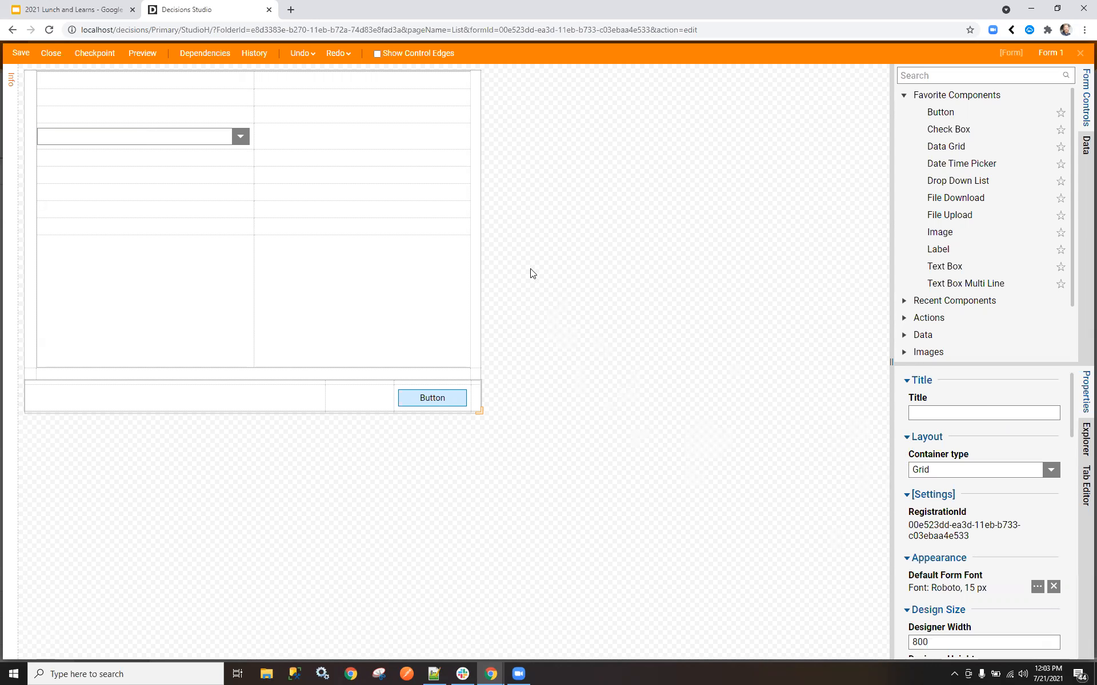
pyautogui.click(39, 57)
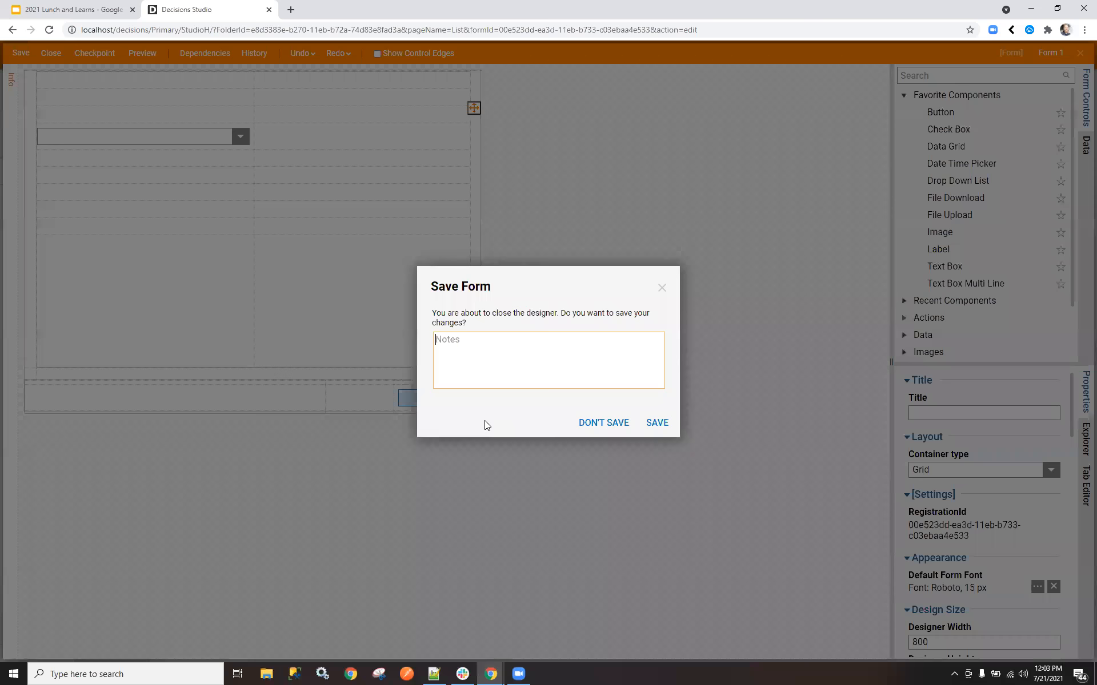
pyautogui.click(647, 420)
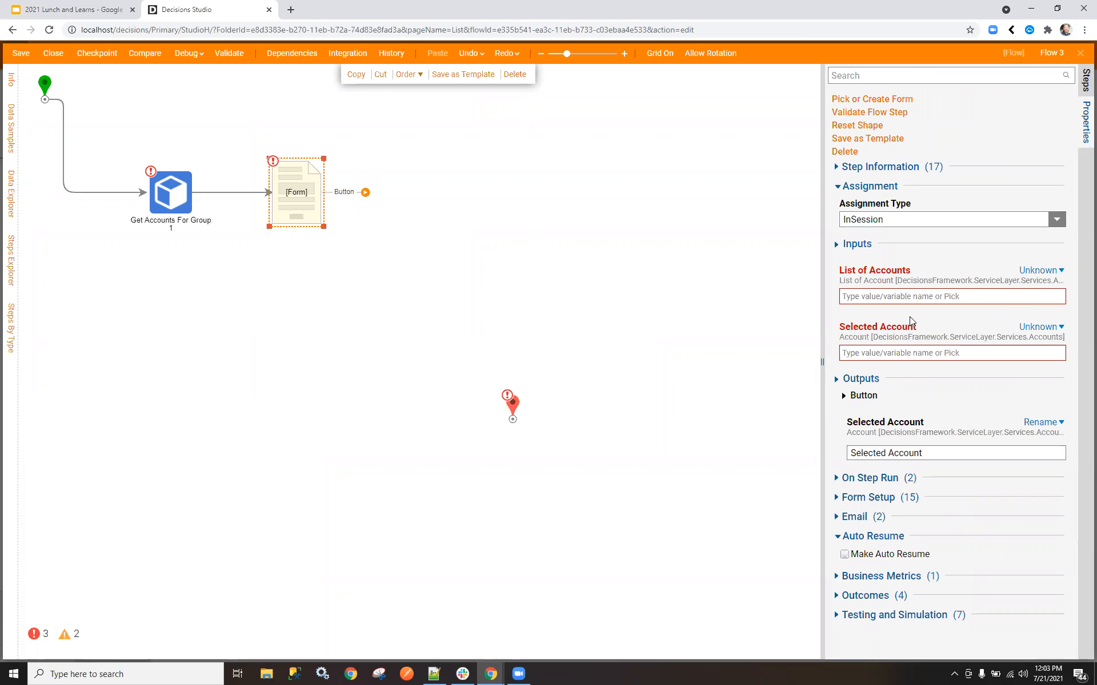
# Map the form's List of Accounts input to the Get Accounts For Group output and set its Selected Account input to Ignore
pyautogui.click(1027, 270)
pyautogui.click(965, 245)
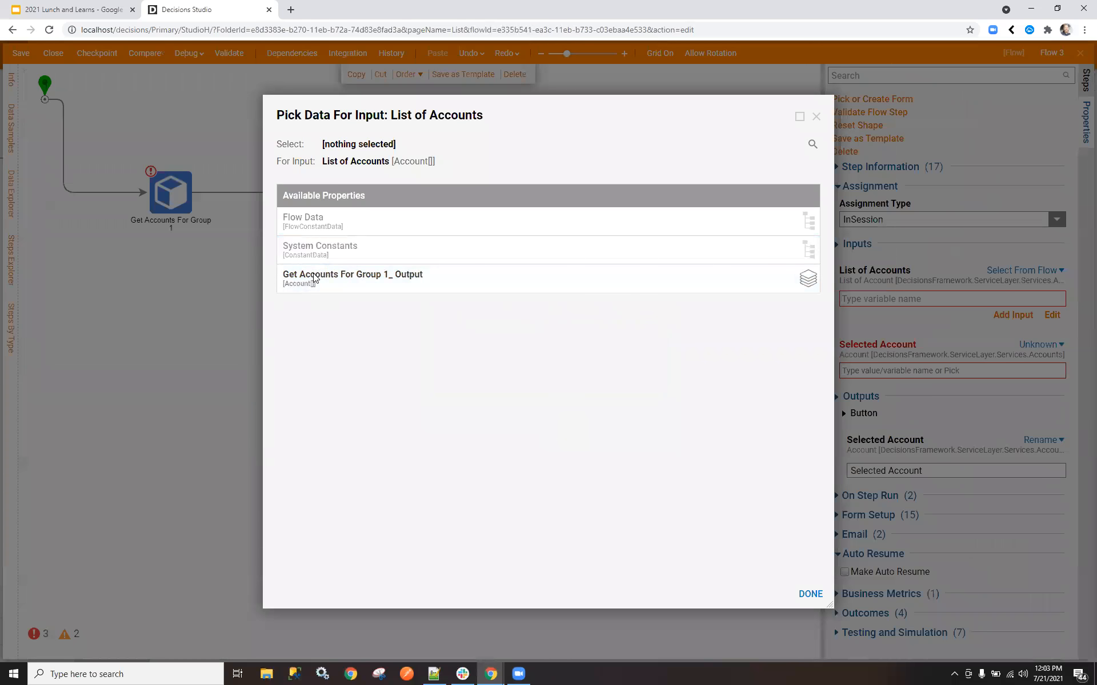
pyautogui.click(433, 280)
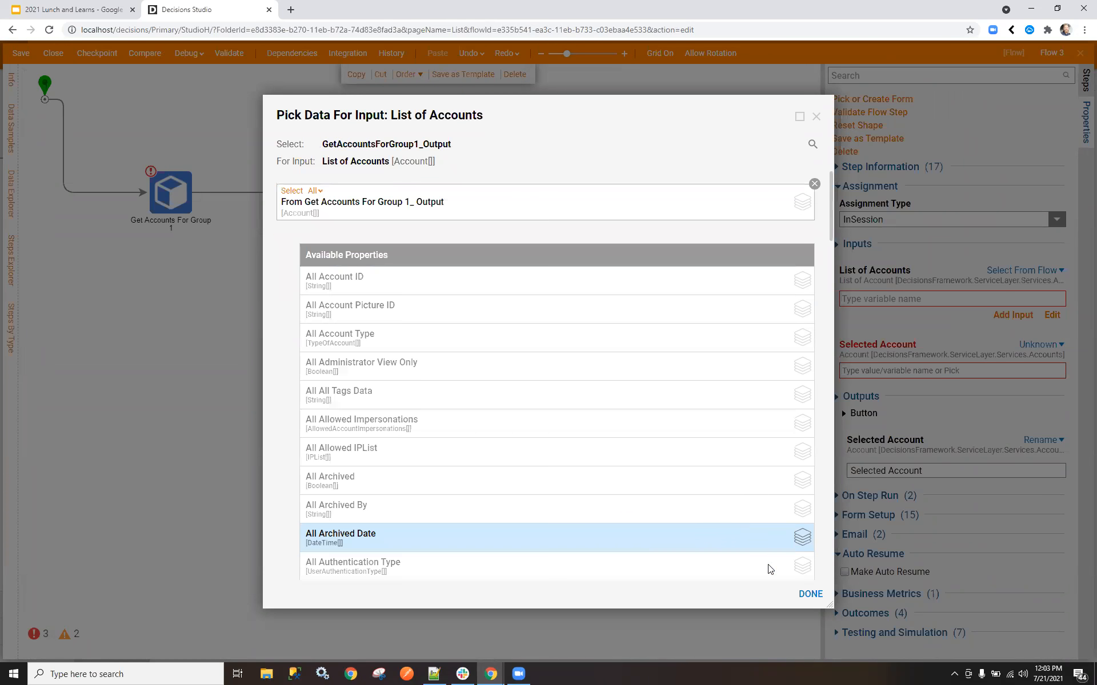
pyautogui.click(810, 595)
pyautogui.click(1040, 345)
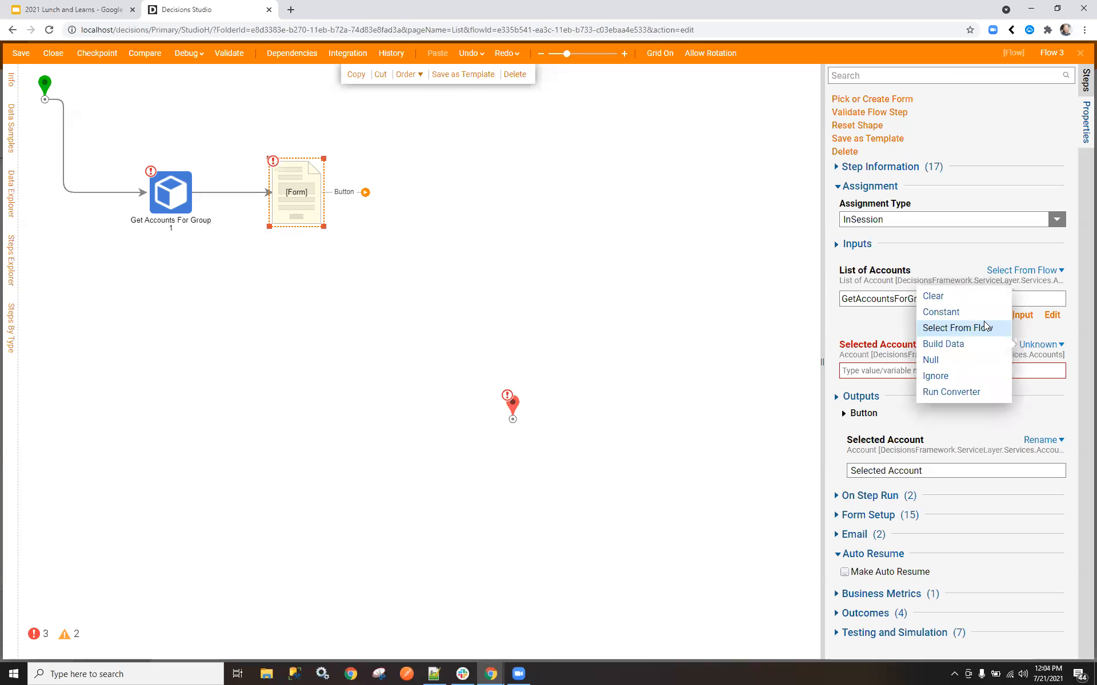
pyautogui.click(937, 375)
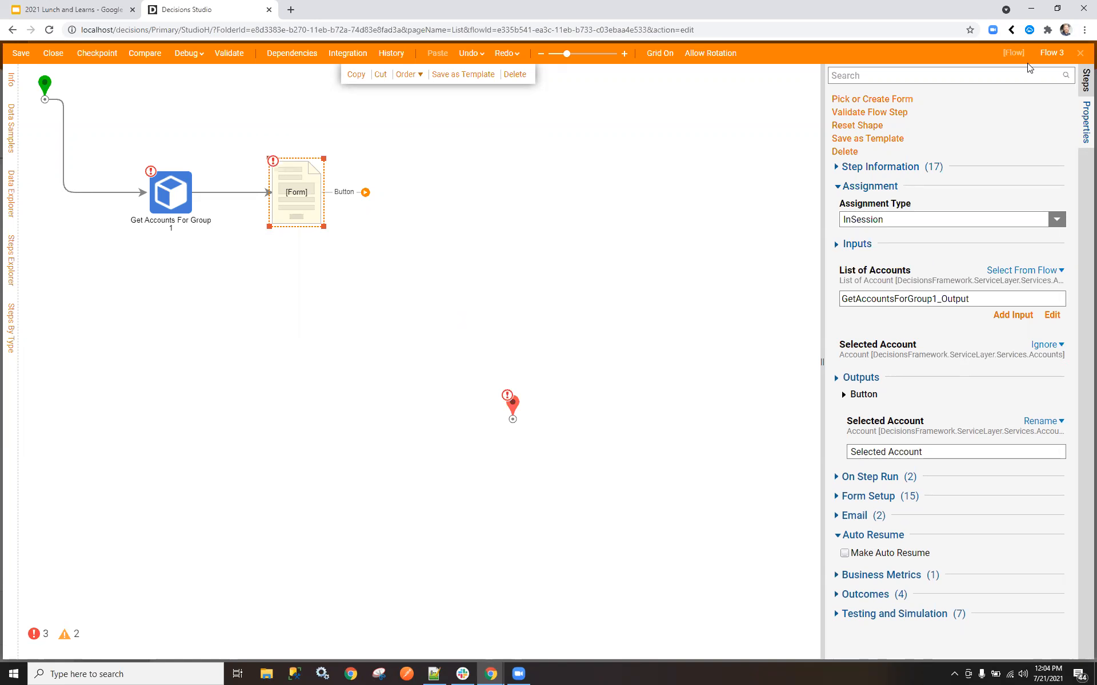
# Add a second Show Form step using the existing Form 1 and connect its Button outcome to the end step
pyautogui.click(1085, 82)
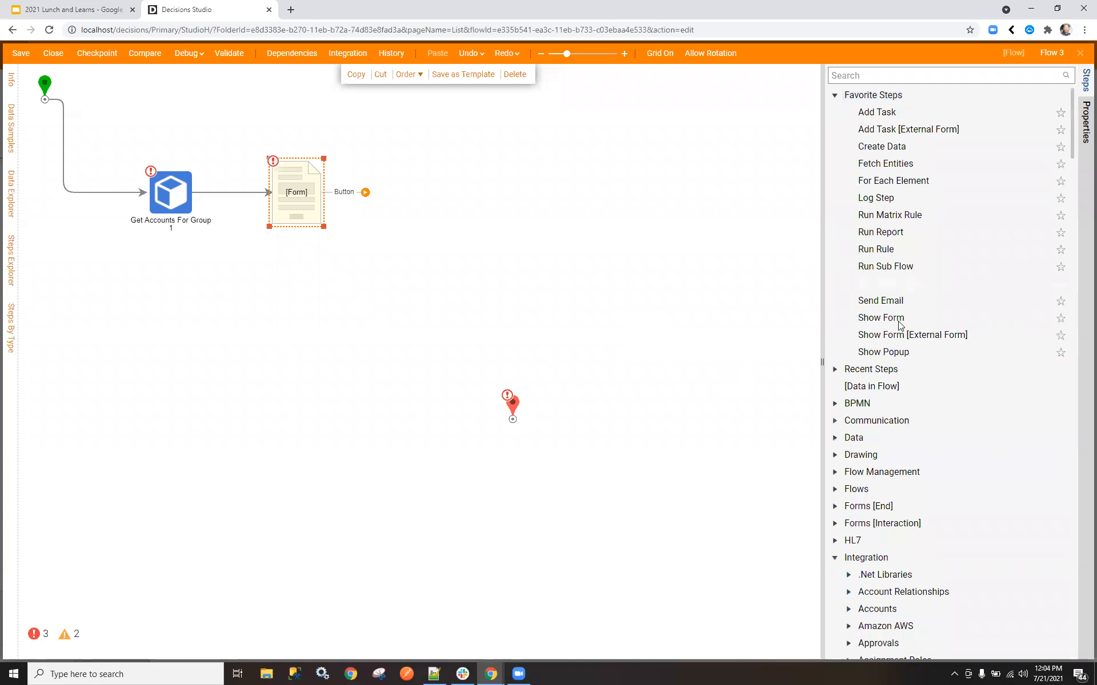
pyautogui.moveTo(909, 316); pyautogui.dragTo(423, 197)
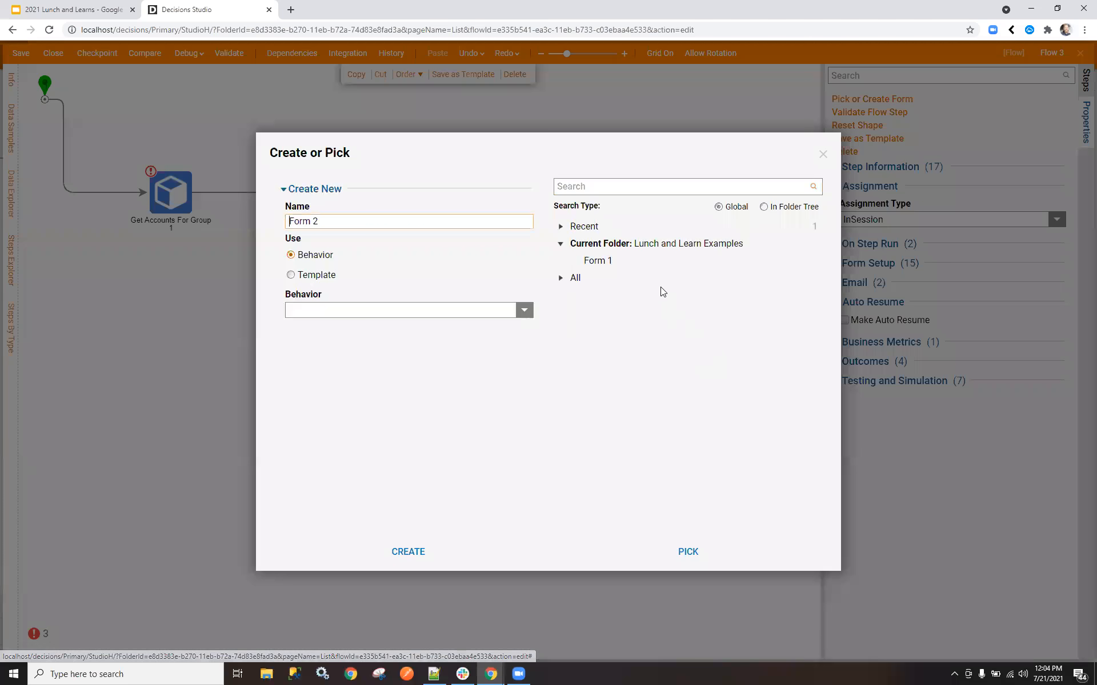
pyautogui.click(656, 261)
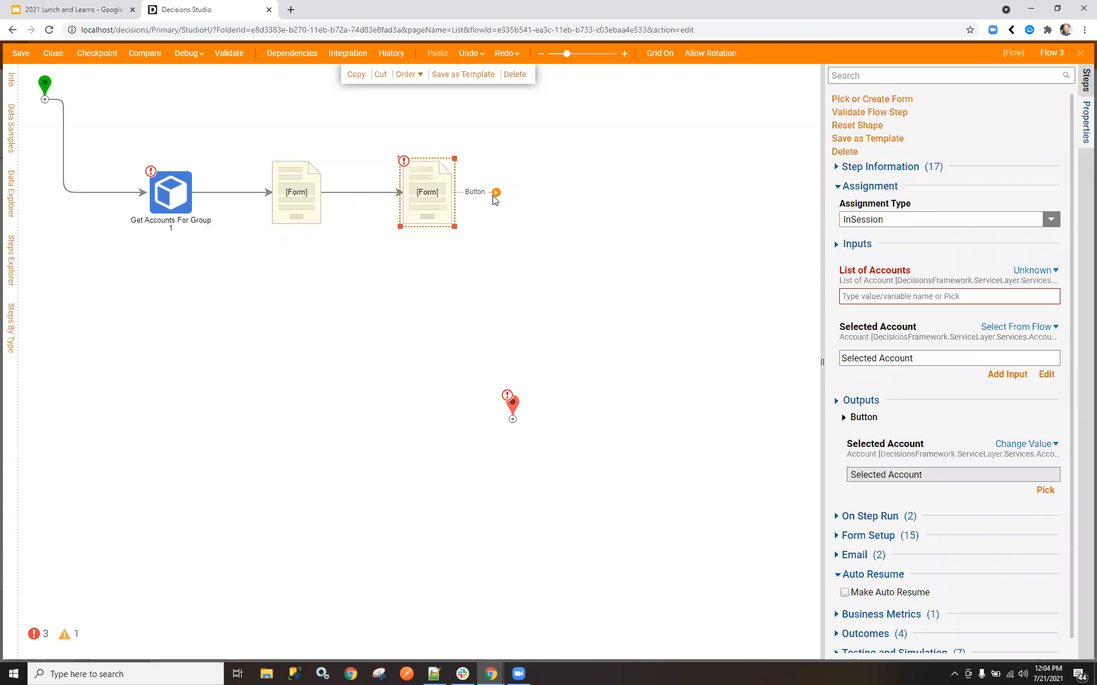
pyautogui.moveTo(495, 194); pyautogui.dragTo(512, 418)
pyautogui.click(566, 240)
# Set the second form step's assignment type to Assigned and add a user account as its assignee
pyautogui.click(427, 195)
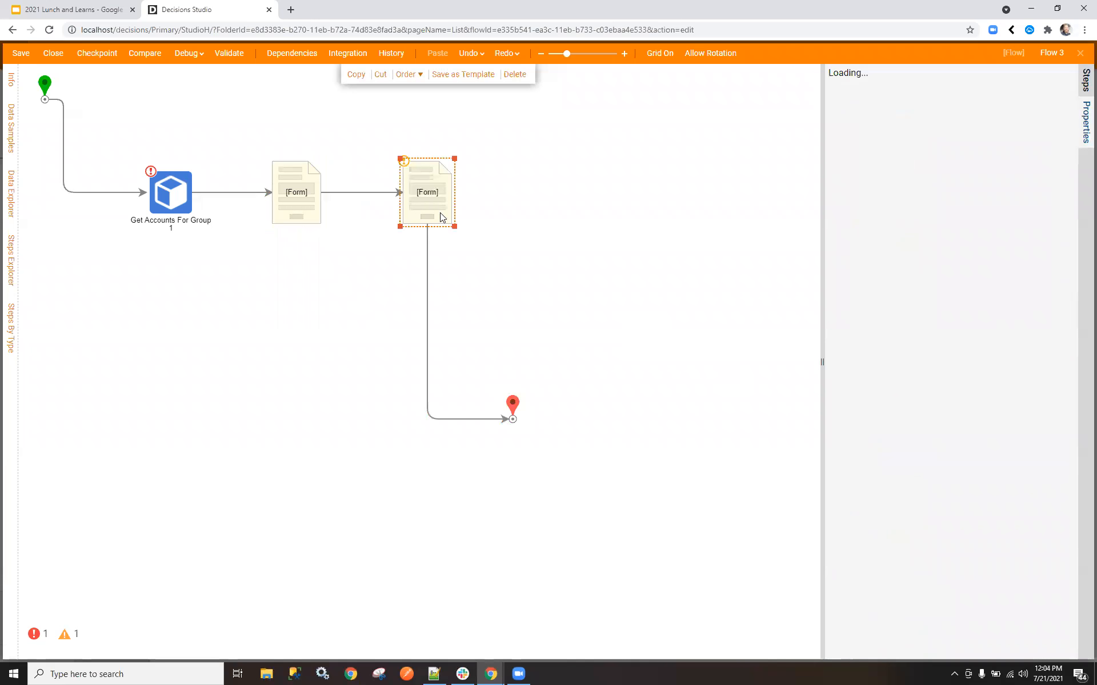
pyautogui.click(1049, 260)
pyautogui.click(973, 289)
pyautogui.click(950, 289)
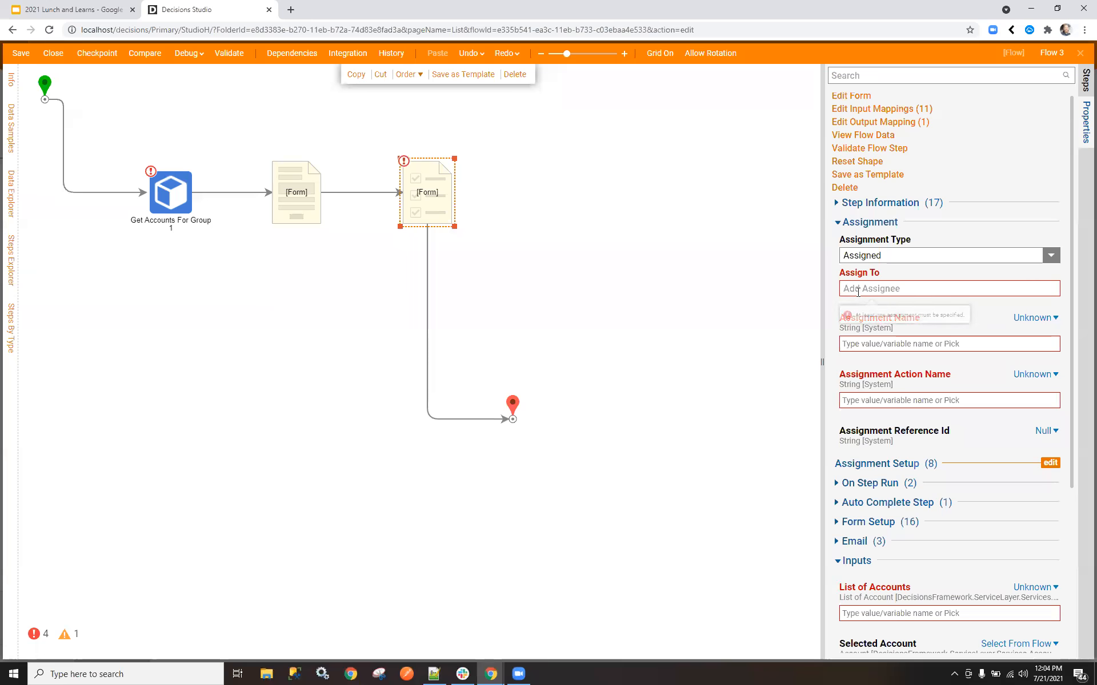
pyautogui.write('josh')
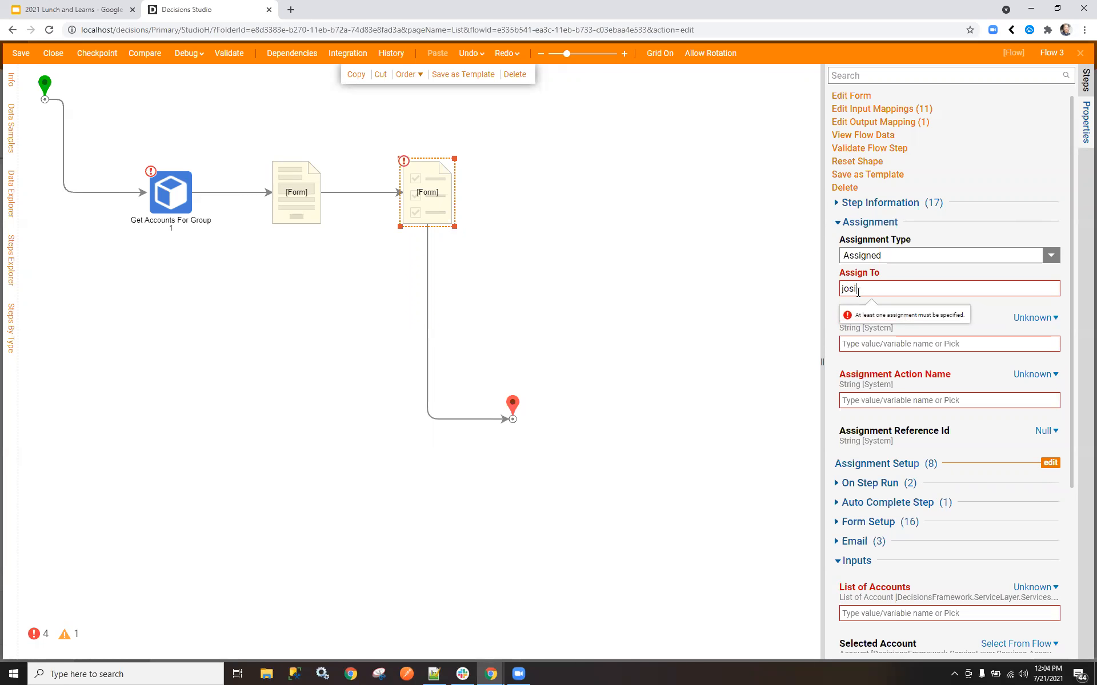
pyautogui.click(886, 303)
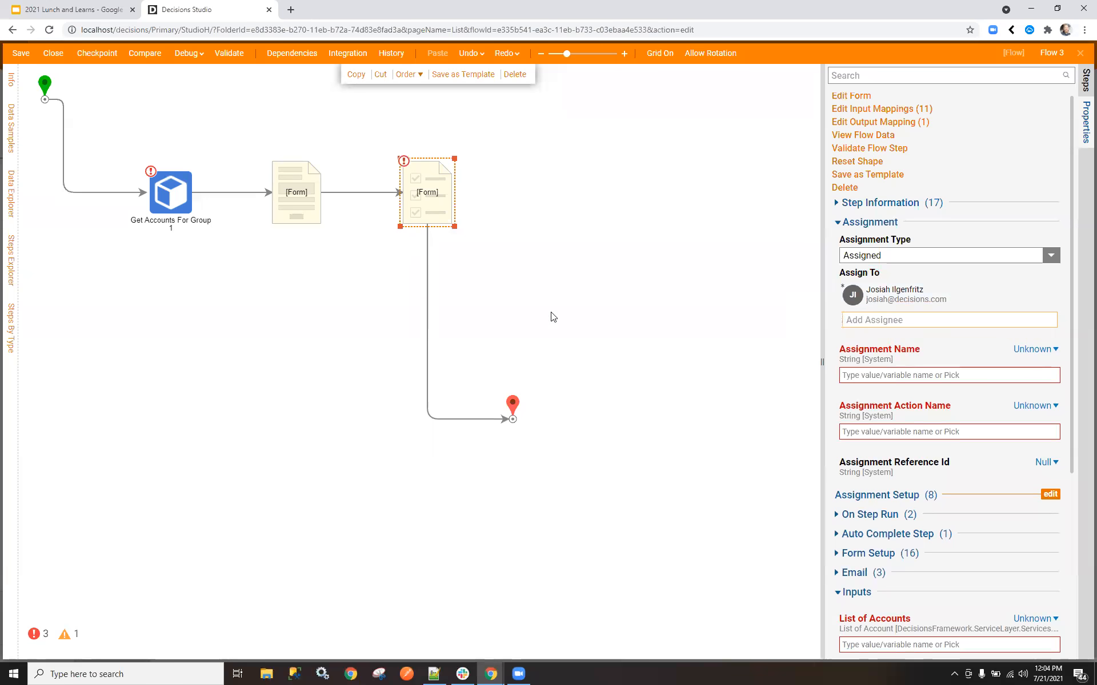
pyautogui.click(393, 160)
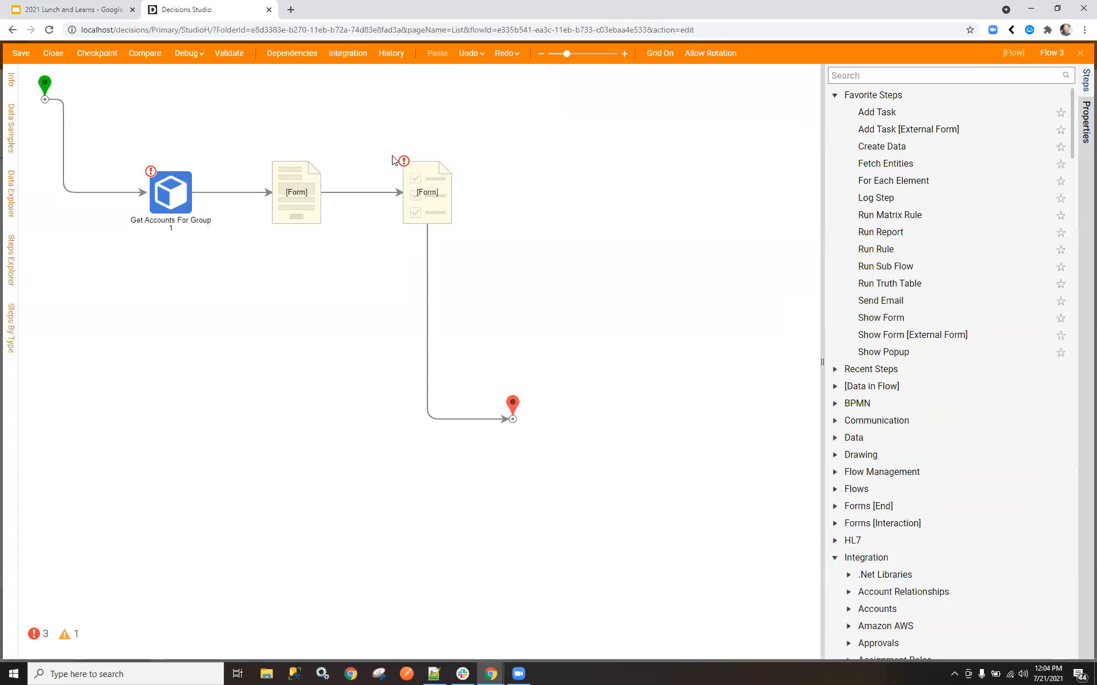
pyautogui.click(423, 180)
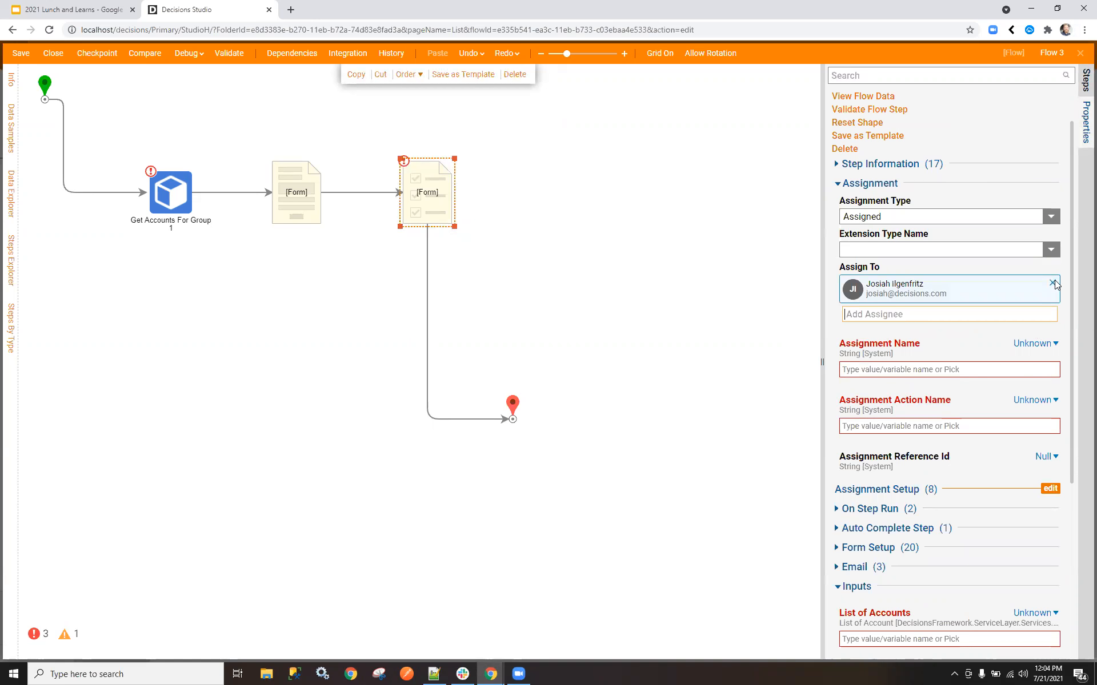
# Remove the assignee from the second form step and set its Assignment Name to the constant "Test Assignment"
pyautogui.click(469, 197)
pyautogui.click(439, 197)
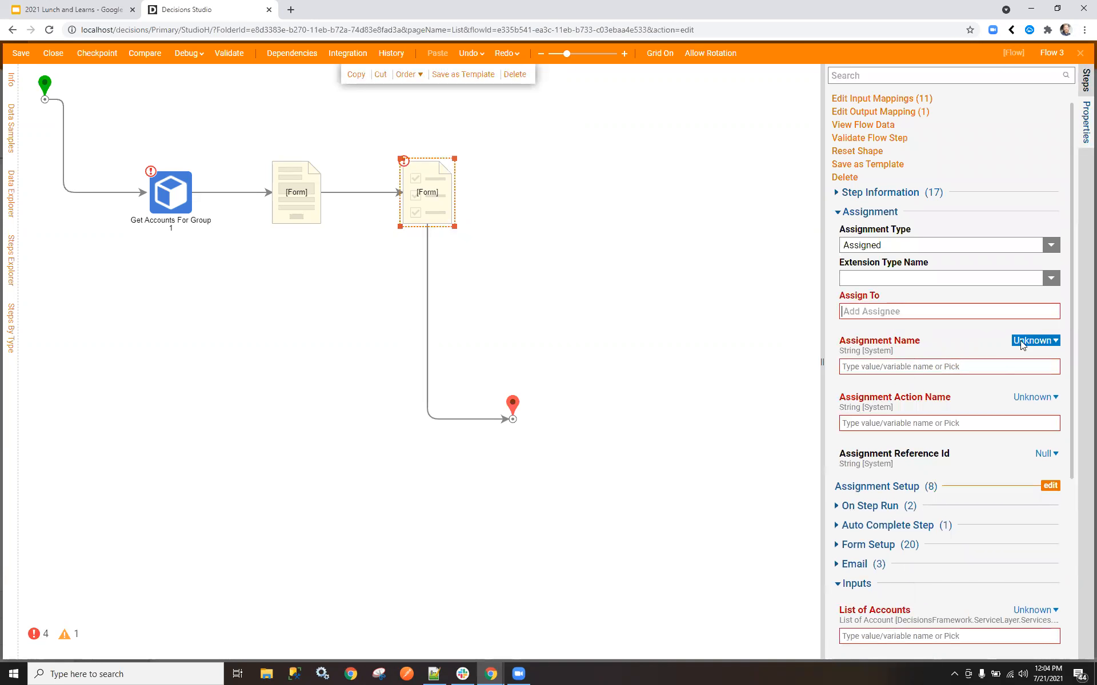
pyautogui.click(1025, 340)
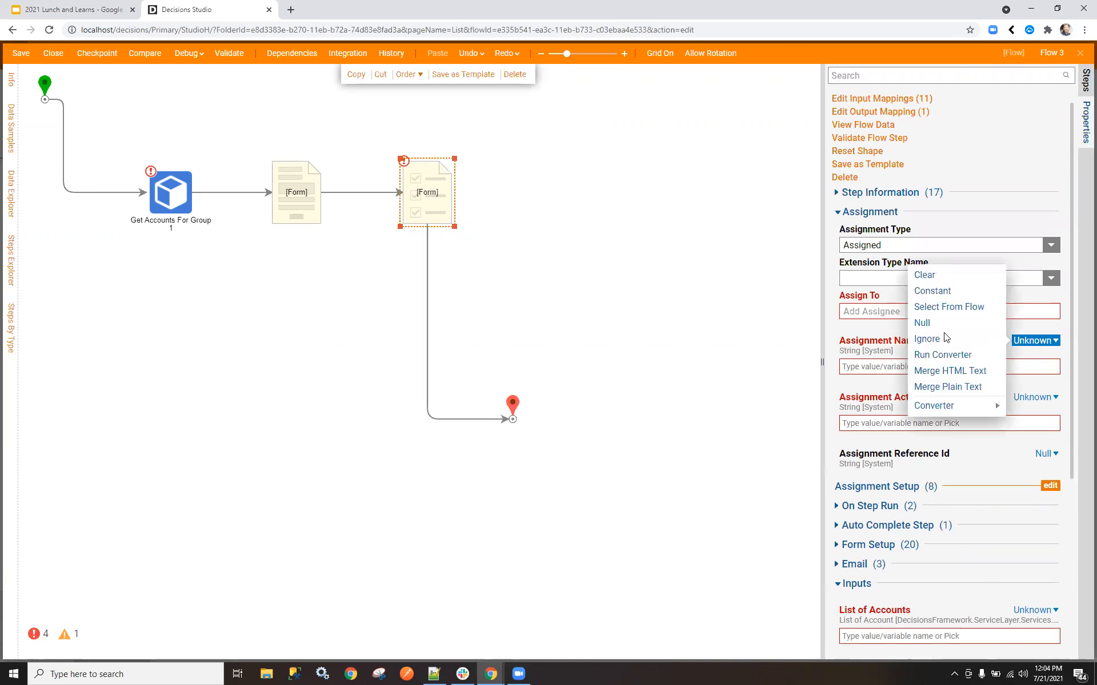
pyautogui.click(936, 289)
pyautogui.write('Test Assignment')
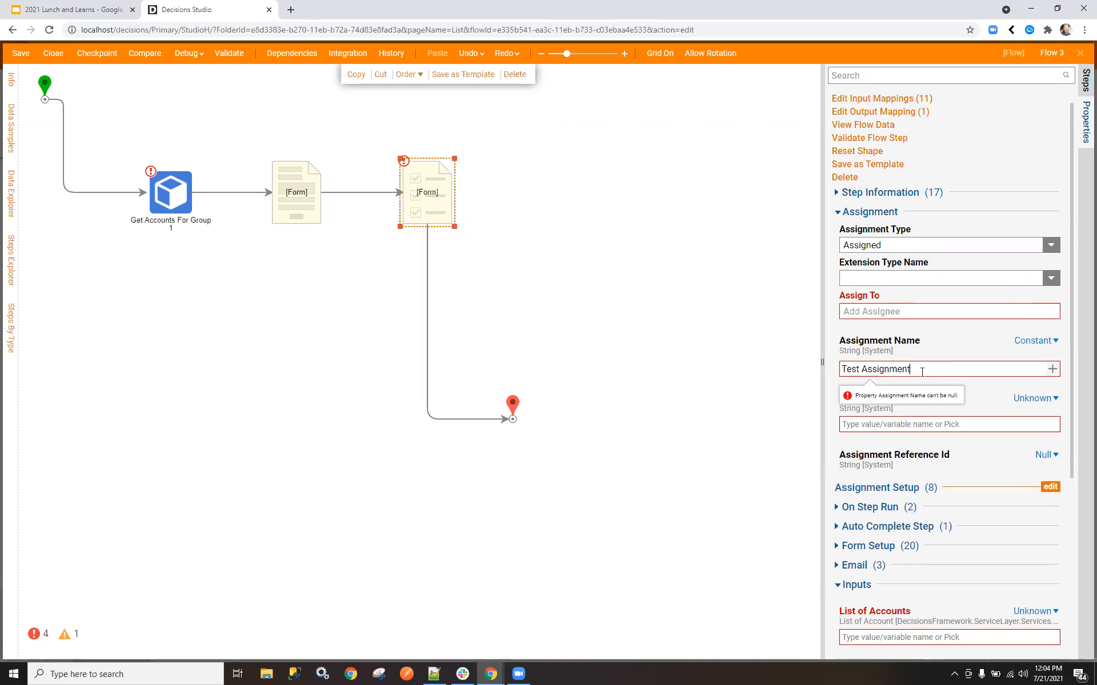
# Set the second form step's Assignment Action Name to the constant "Work the Assignment"
pyautogui.click(1023, 398)
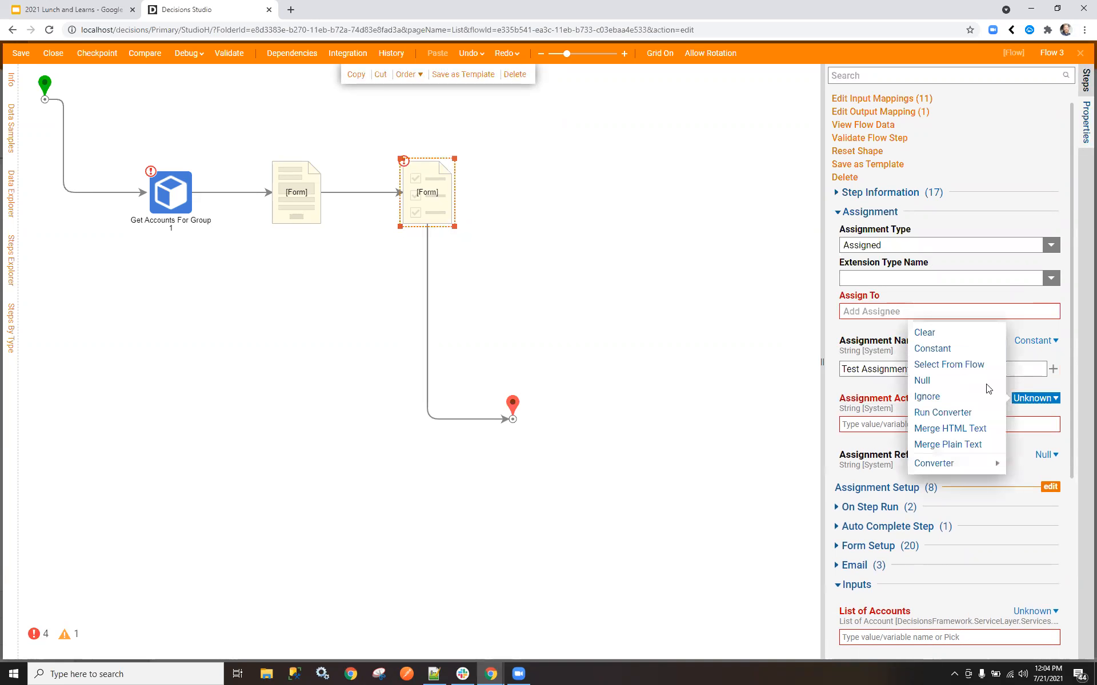
pyautogui.click(932, 348)
pyautogui.click(884, 427)
pyautogui.write('W')
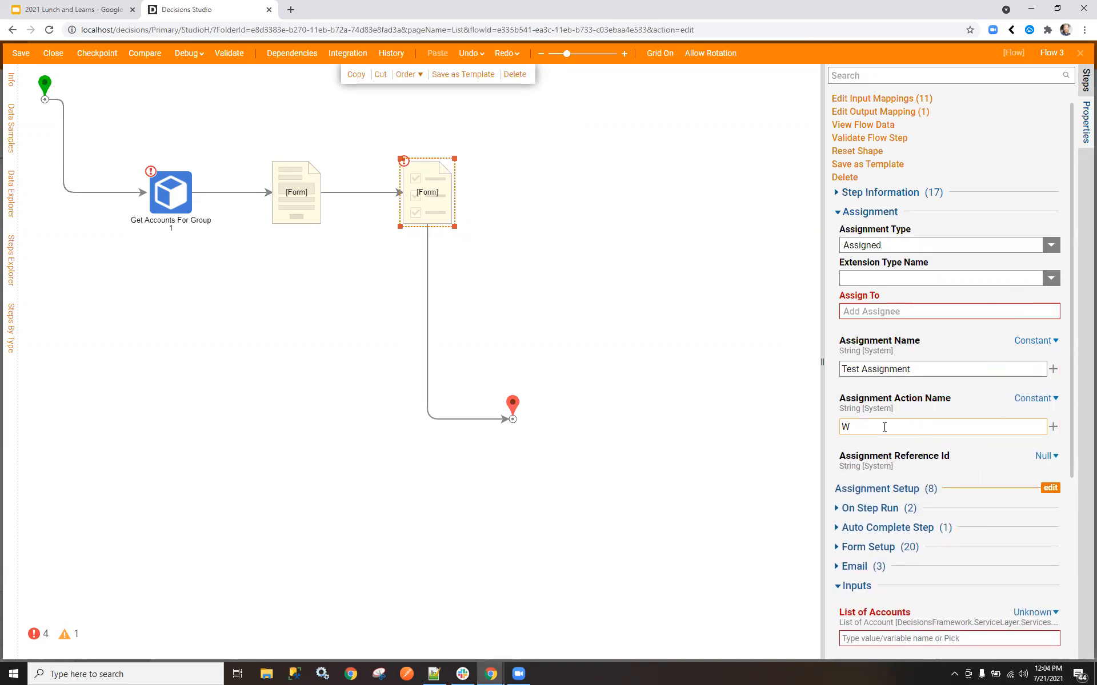
pyautogui.write('ork the Assignment')
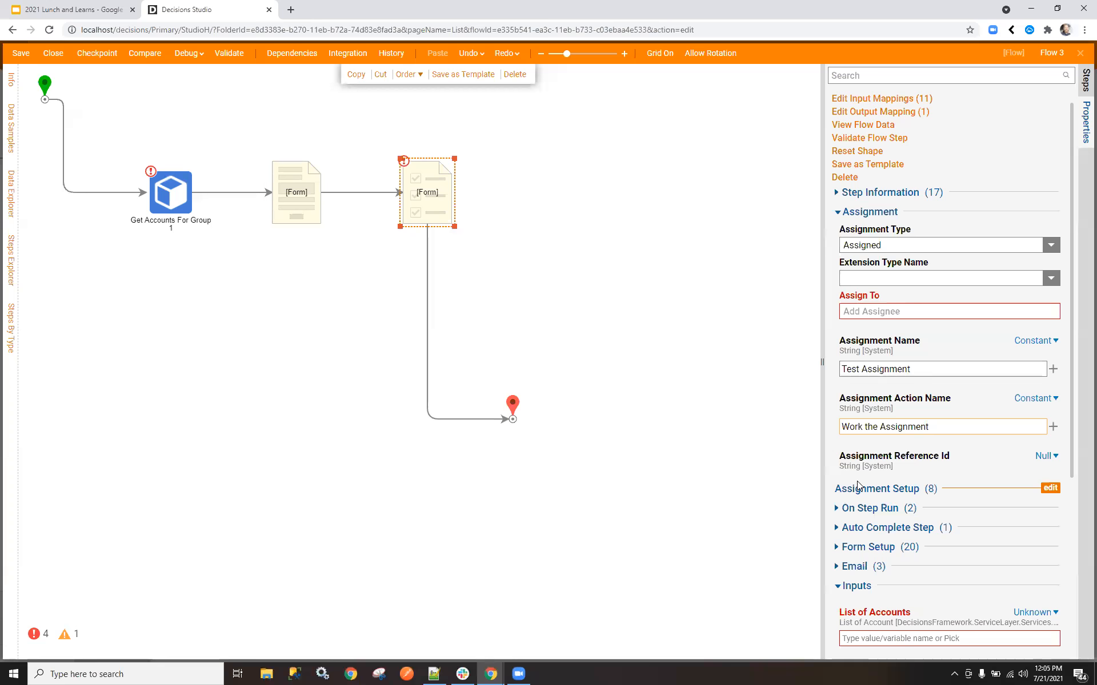
# In the second form step's Assignment Setup, set the Accounts and Groups input to Build Array
pyautogui.click(1050, 488)
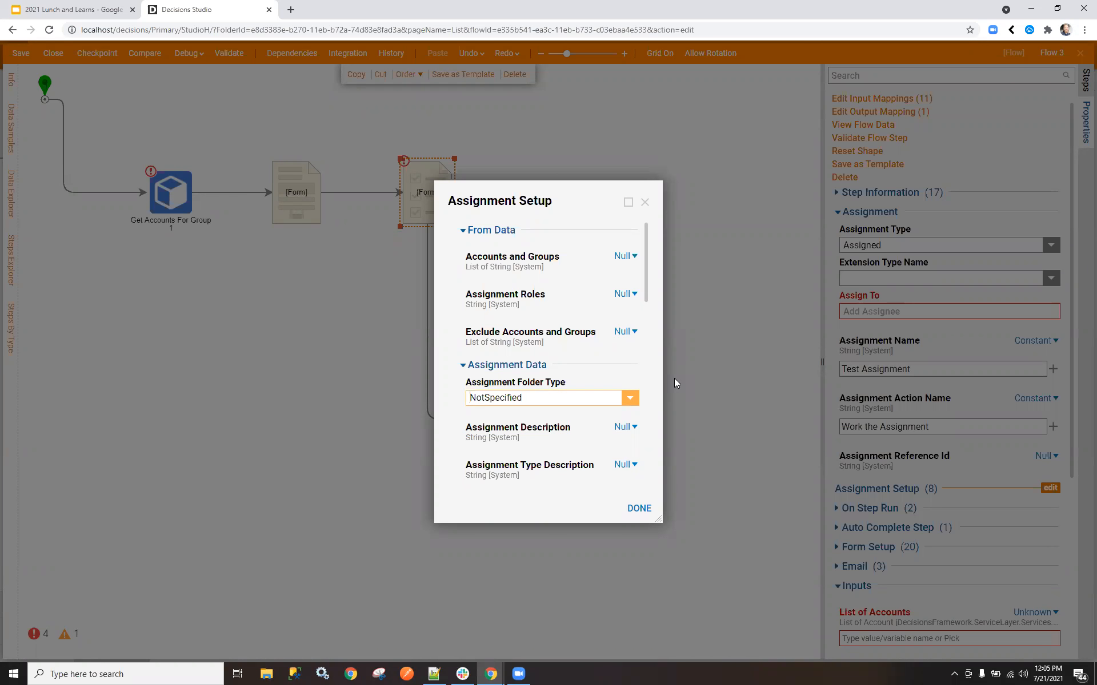
pyautogui.scroll(-2, 600, 286)
pyautogui.scroll(2, 599, 286)
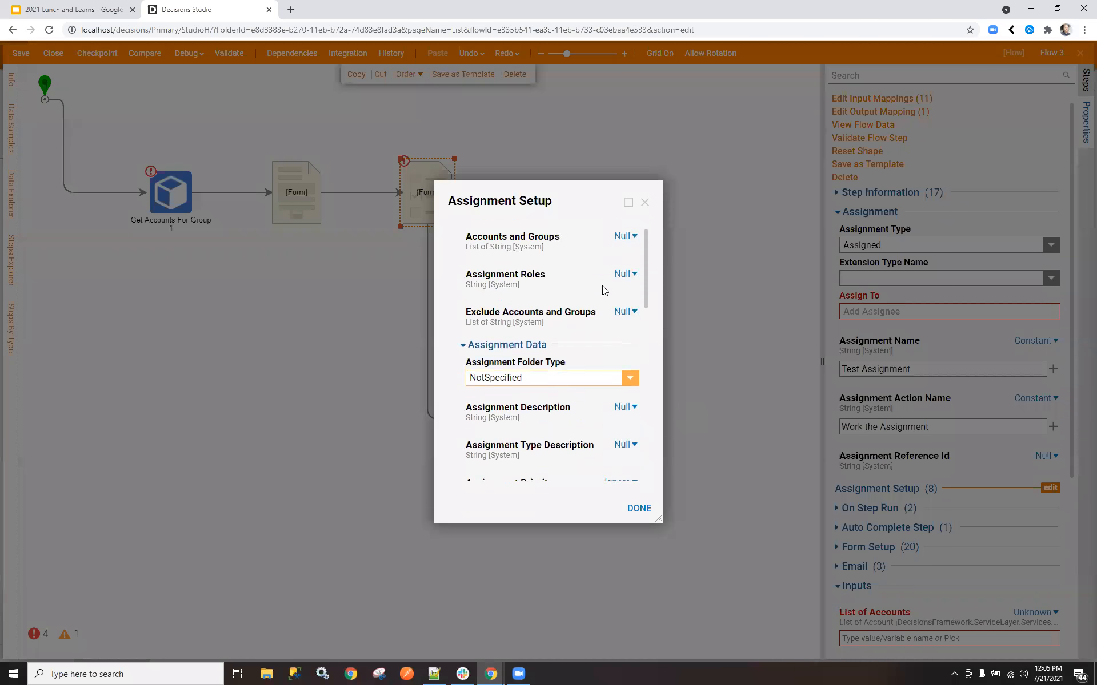
pyautogui.moveTo(661, 517); pyautogui.dragTo(845, 542)
pyautogui.moveTo(553, 206); pyautogui.dragTo(427, 120)
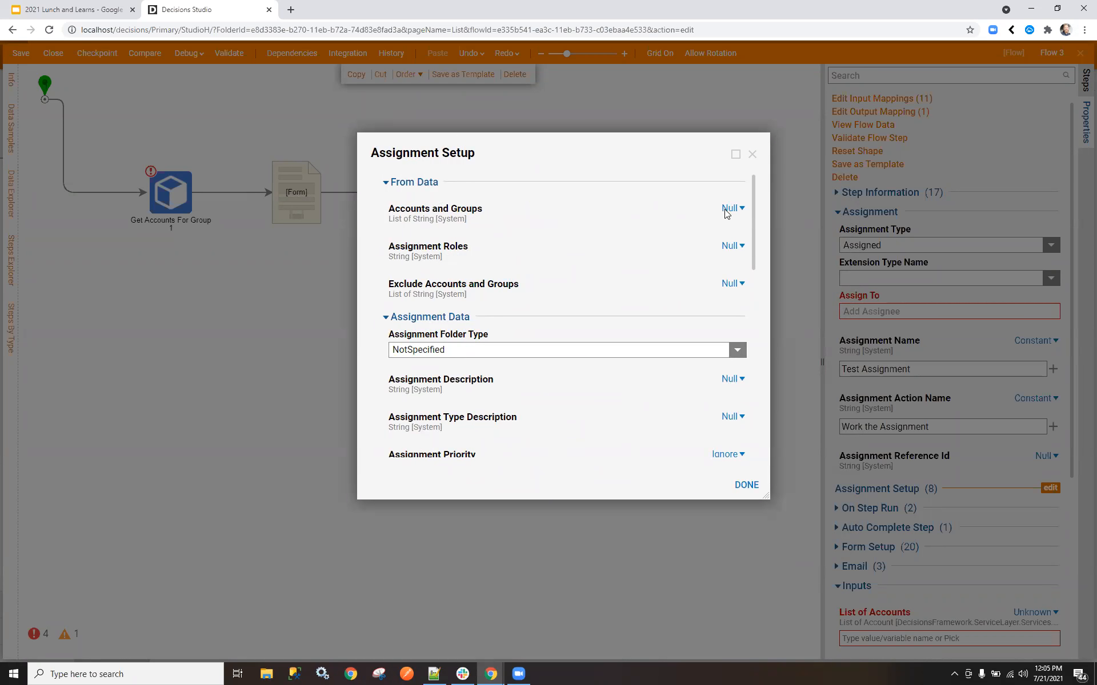
pyautogui.click(726, 209)
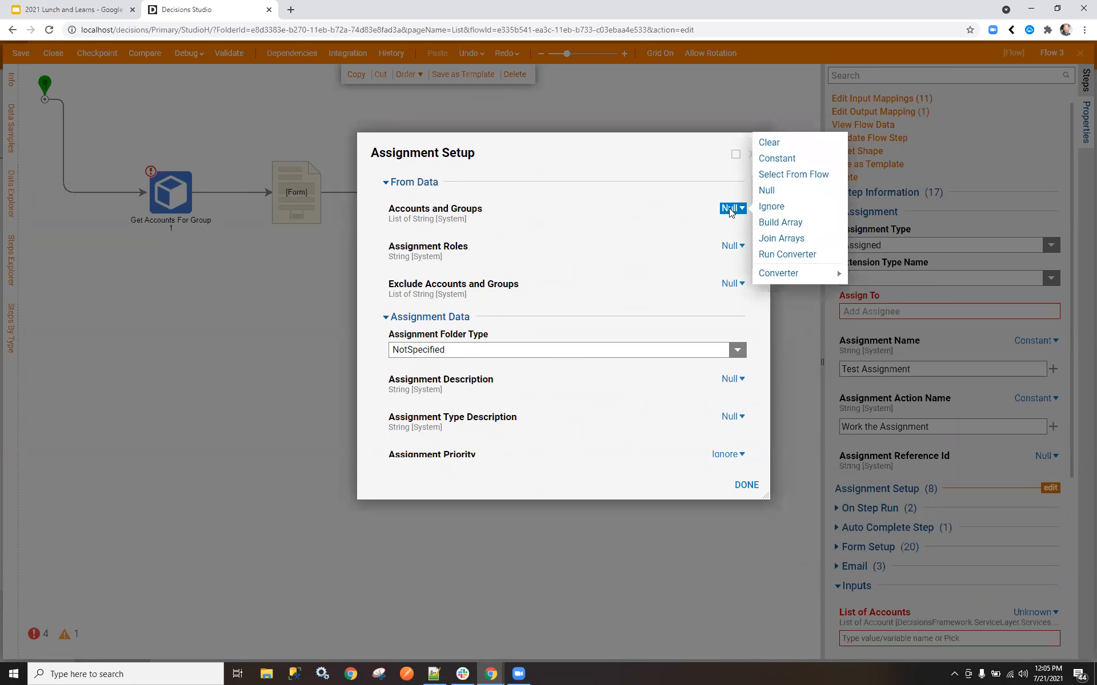
pyautogui.click(803, 224)
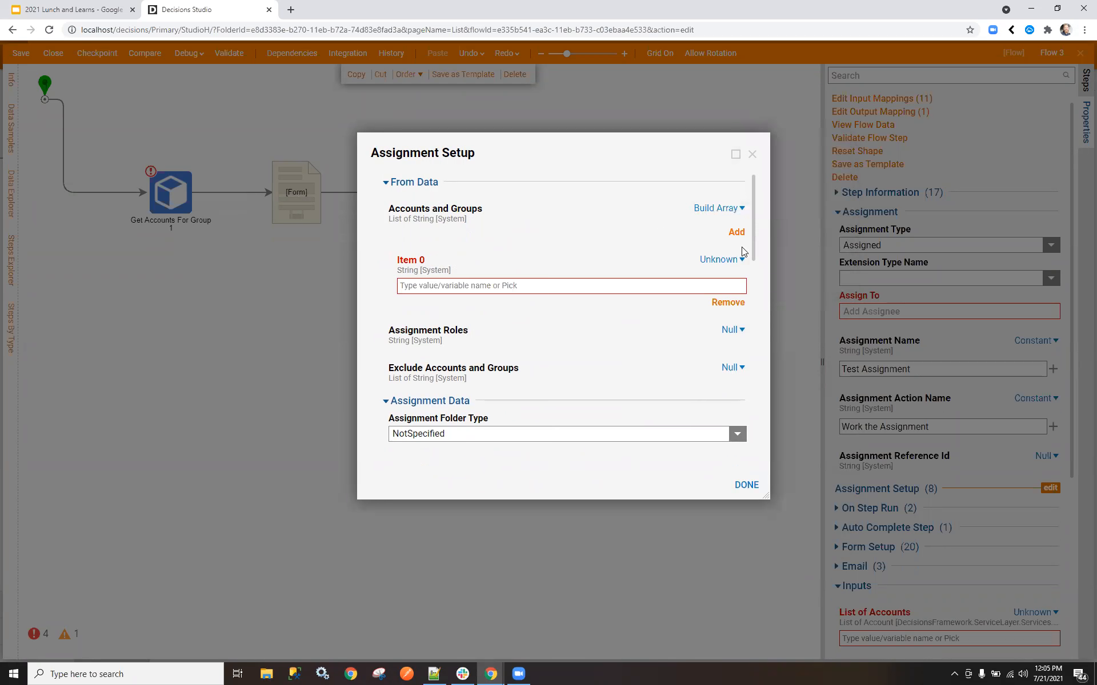
# Map the Accounts and Groups array item to the Selected Account's EmailAddress from the flow, and confirm the assignment setup
pyautogui.click(731, 263)
pyautogui.click(798, 224)
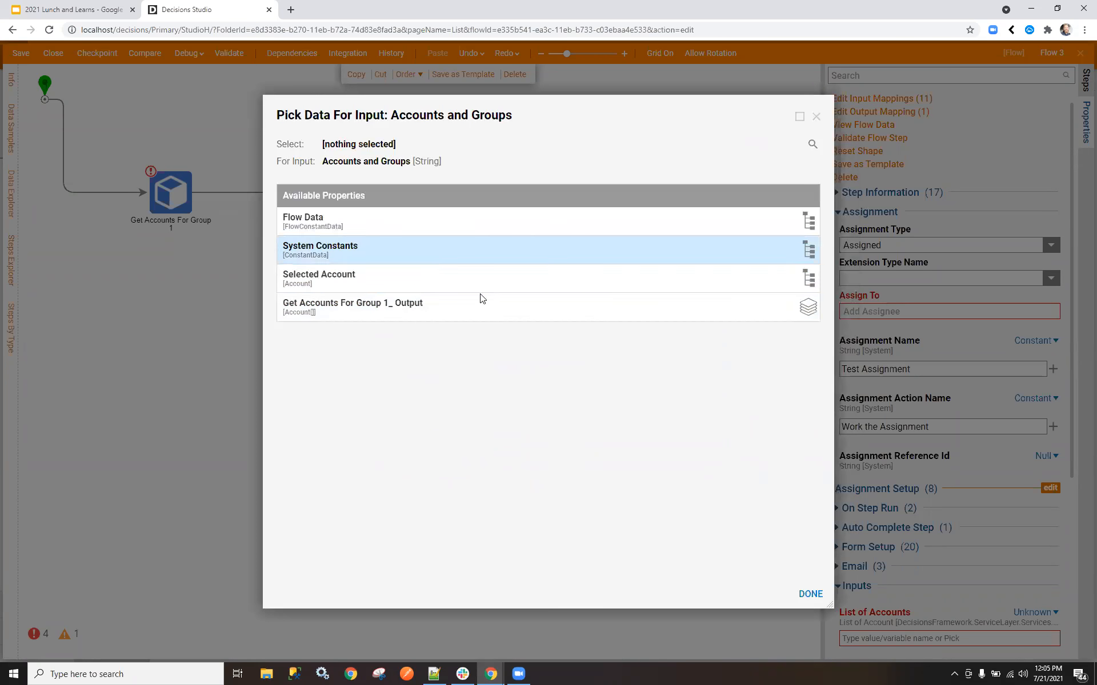
pyautogui.click(323, 275)
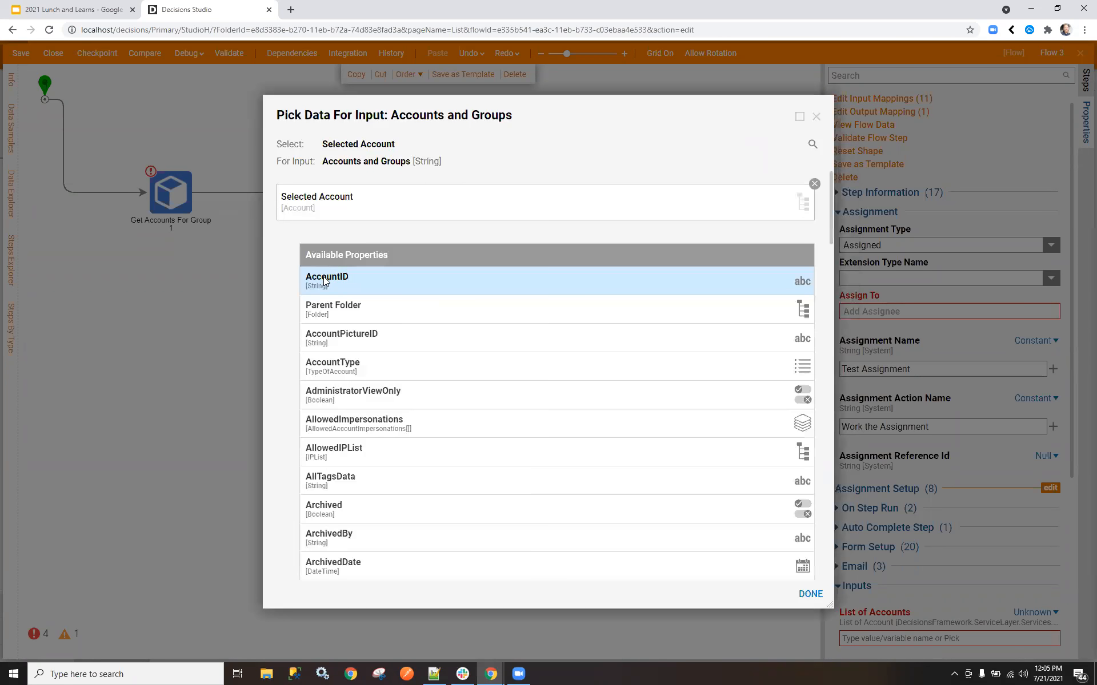
pyautogui.scroll(-6, 428, 399)
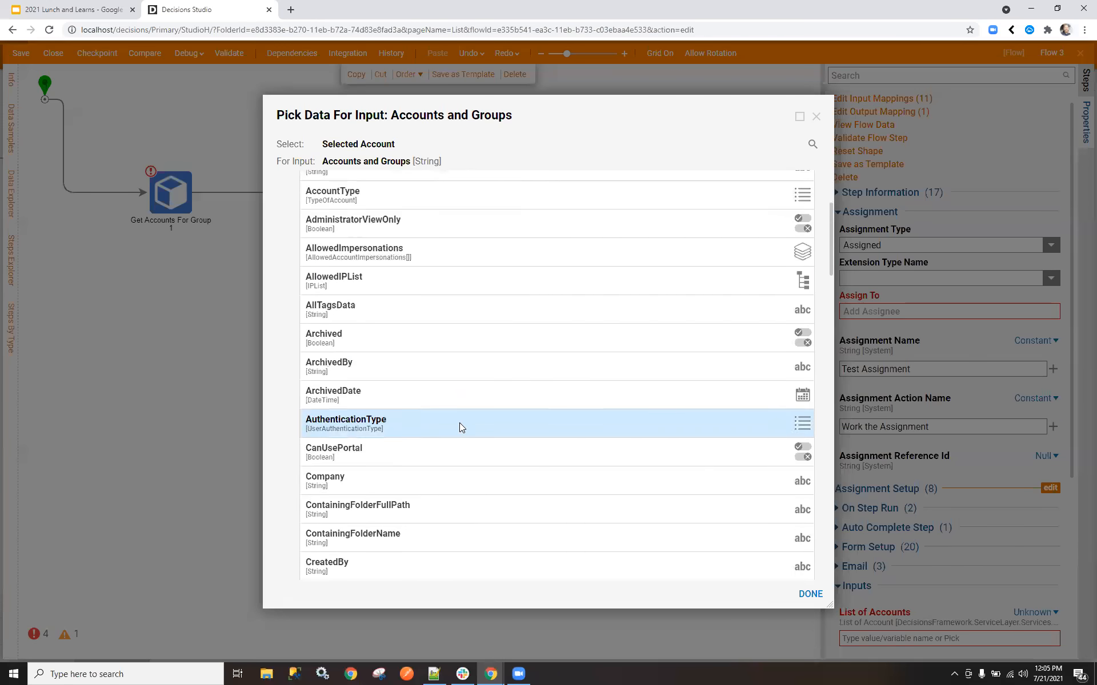
pyautogui.scroll(-6, 434, 457)
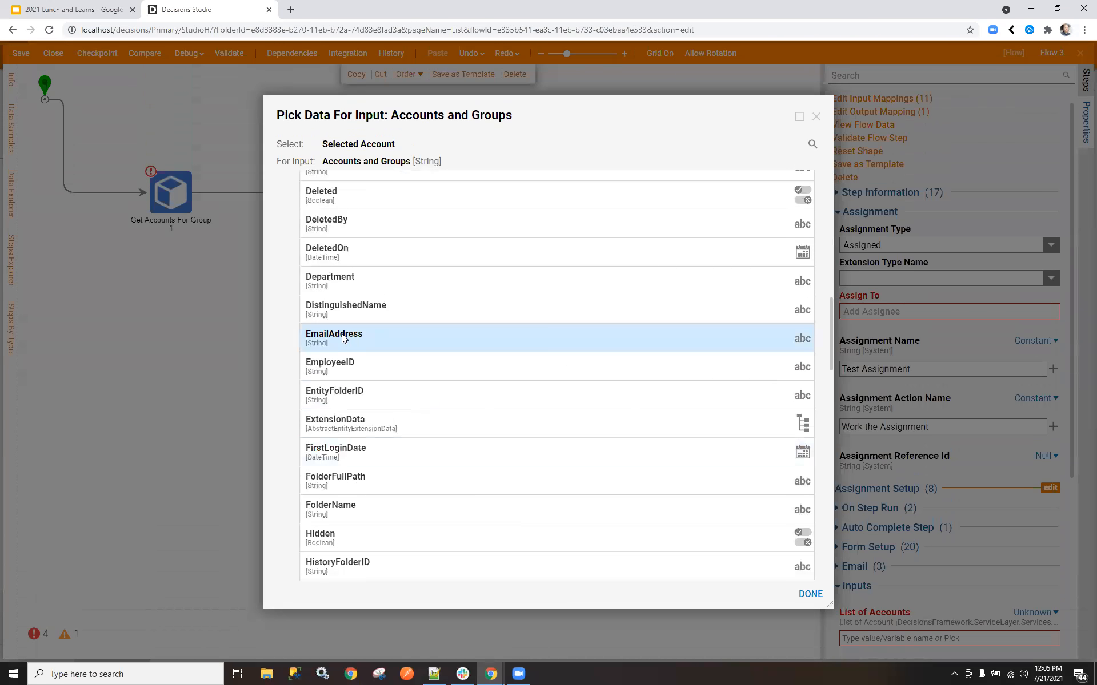
pyautogui.click(434, 337)
pyautogui.click(810, 594)
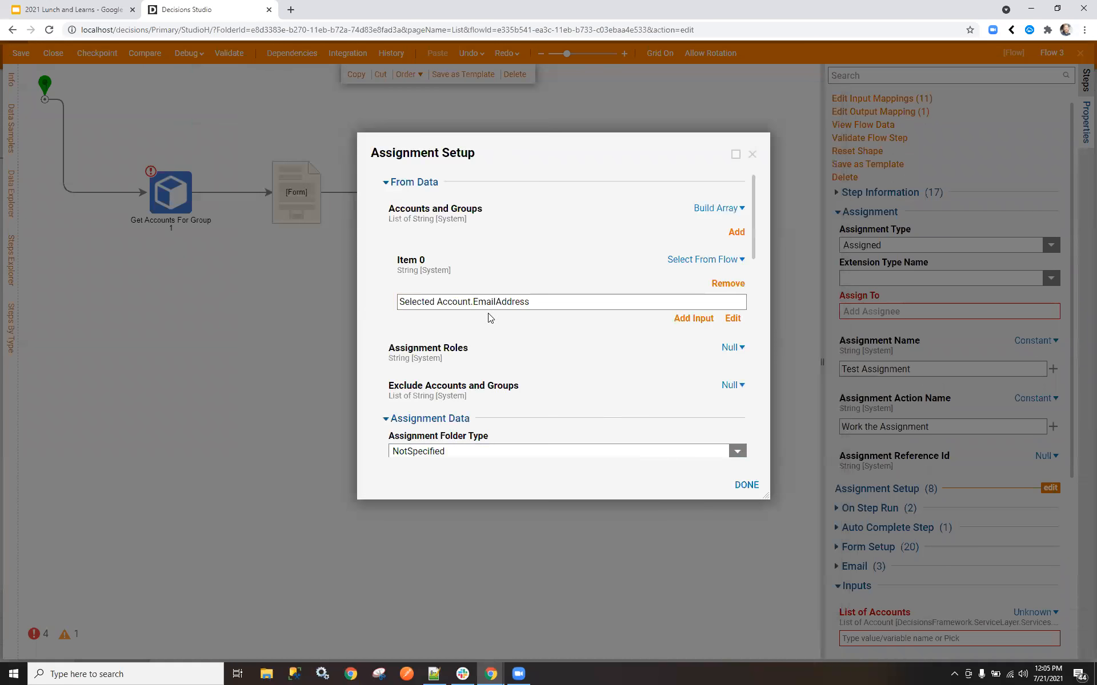
pyautogui.click(744, 485)
# Map the second form step's List of Accounts input to the Get Accounts For Group output
pyautogui.click(535, 201)
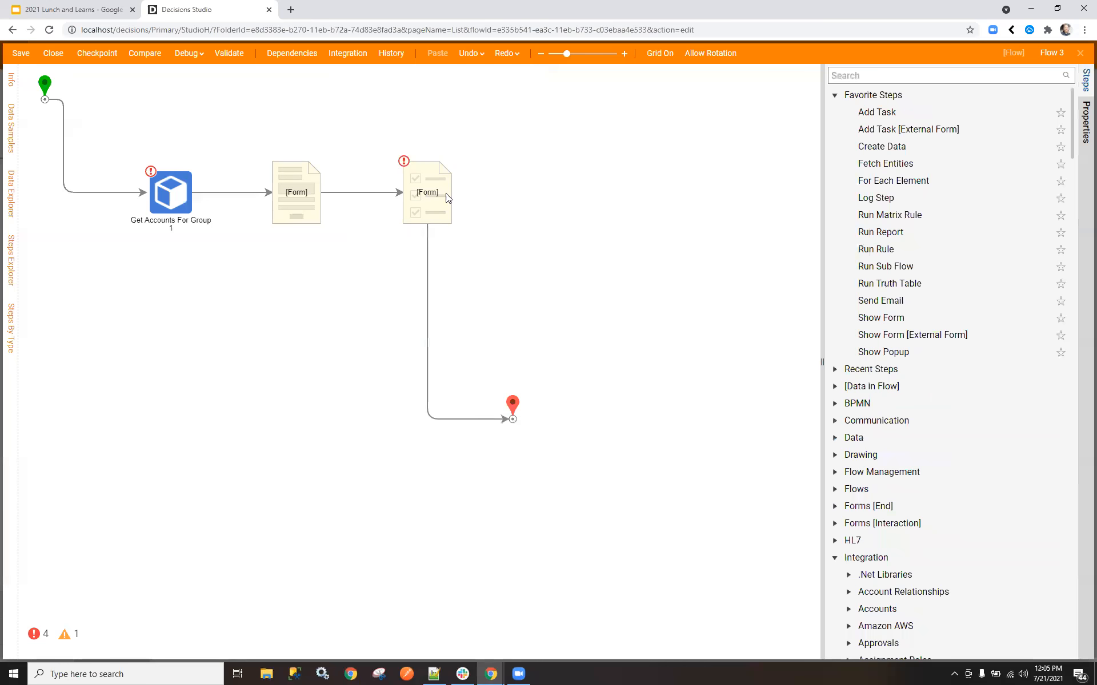
pyautogui.click(431, 190)
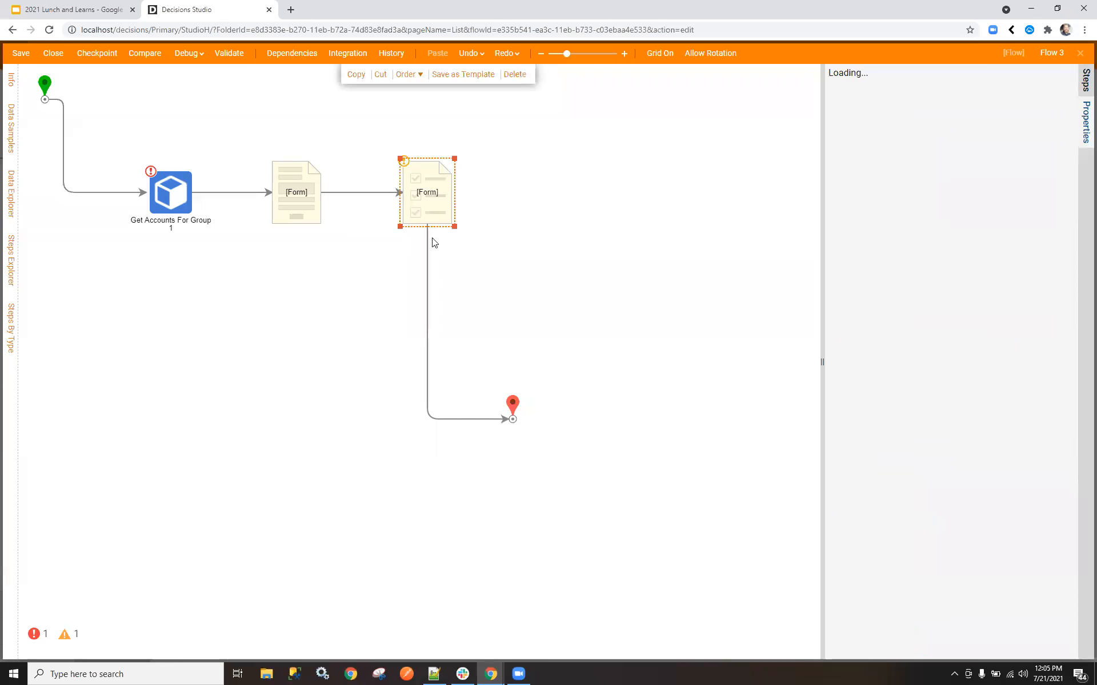
pyautogui.scroll(-4, 1001, 550)
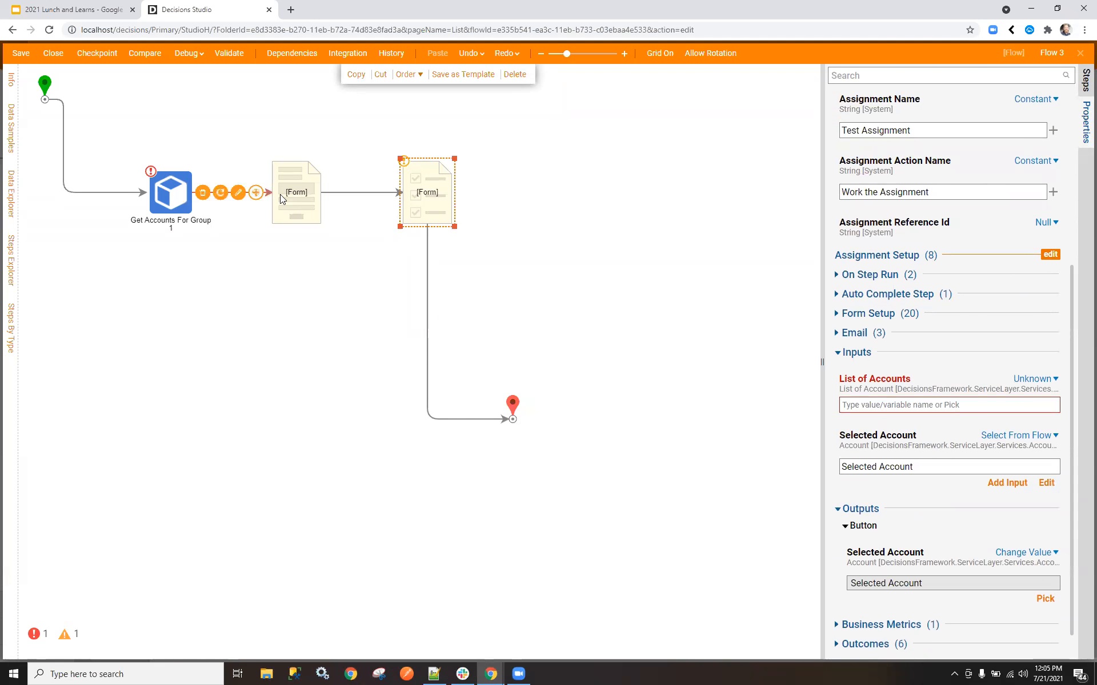
pyautogui.click(1039, 379)
pyautogui.click(979, 355)
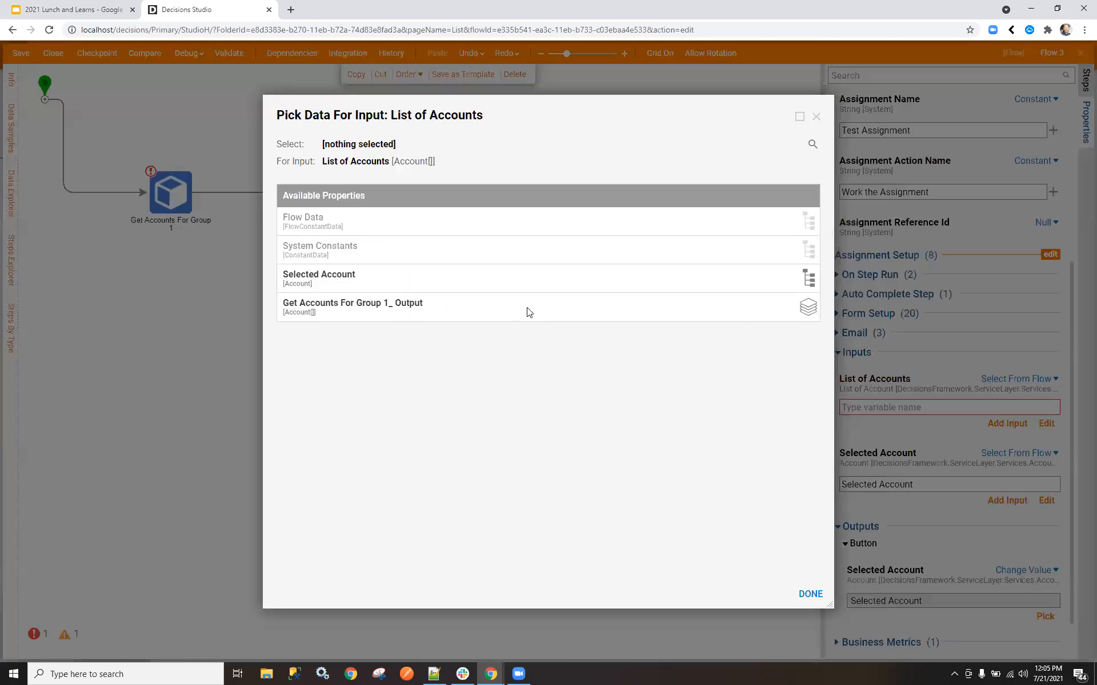
pyautogui.click(349, 306)
pyautogui.click(810, 595)
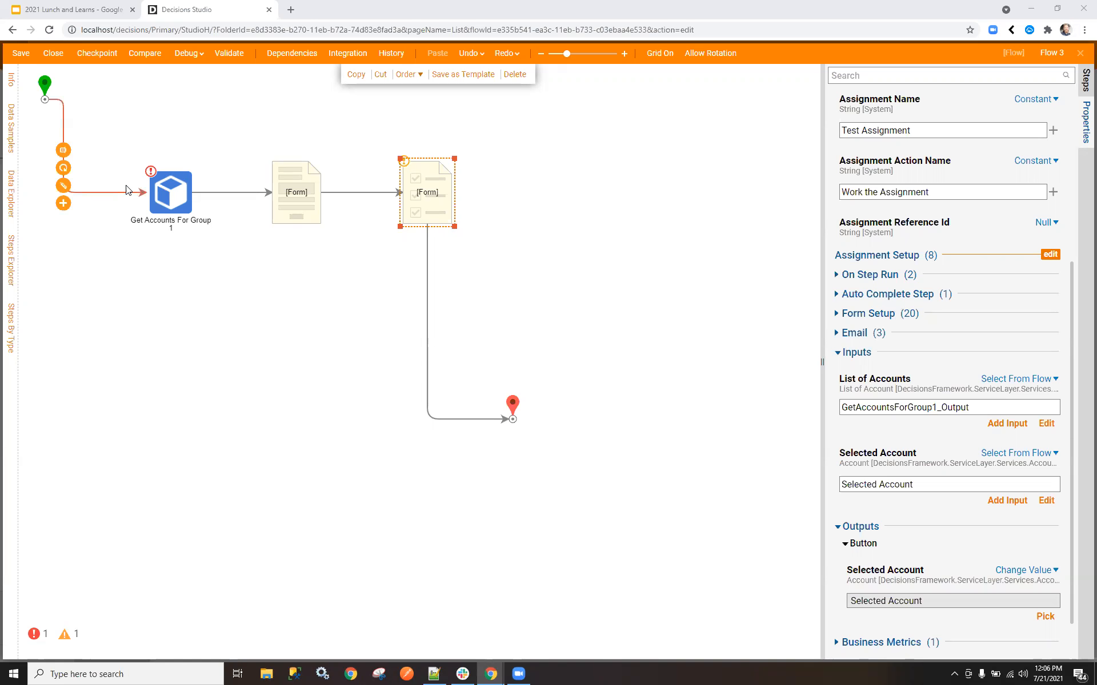
# Set the Get Accounts For Group step's group ID to the constant "ADMINISTRATORS GROUP"
pyautogui.click(171, 193)
pyautogui.click(1041, 364)
pyautogui.click(937, 314)
pyautogui.write('ADMINISTRATORS GROUP')
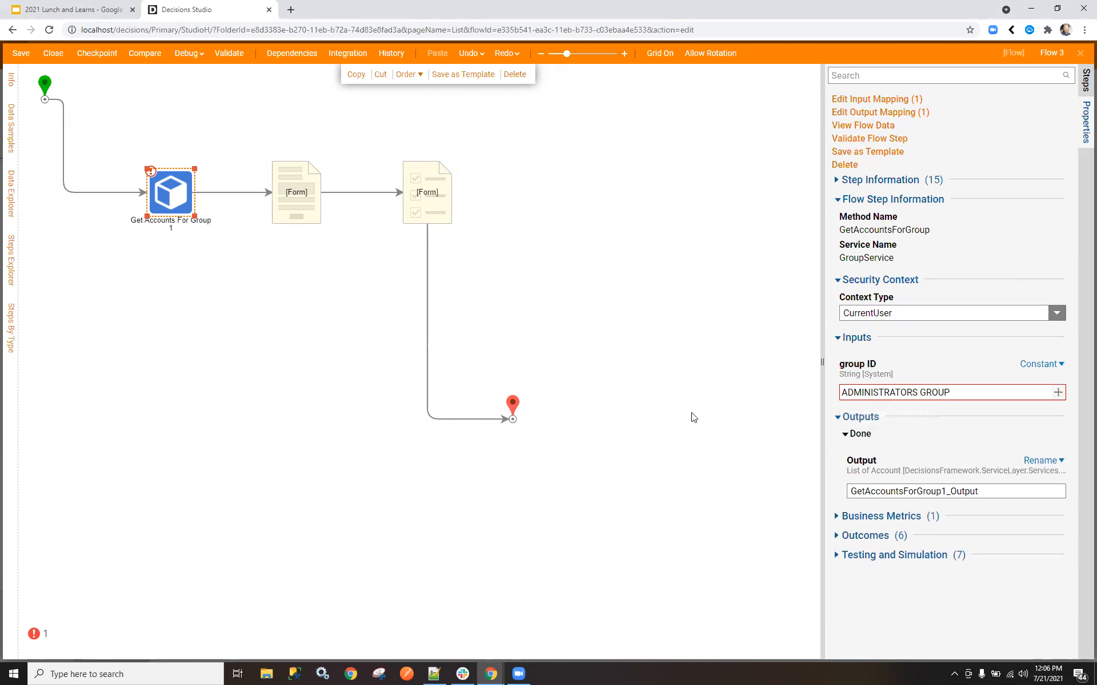
pyautogui.click(294, 237)
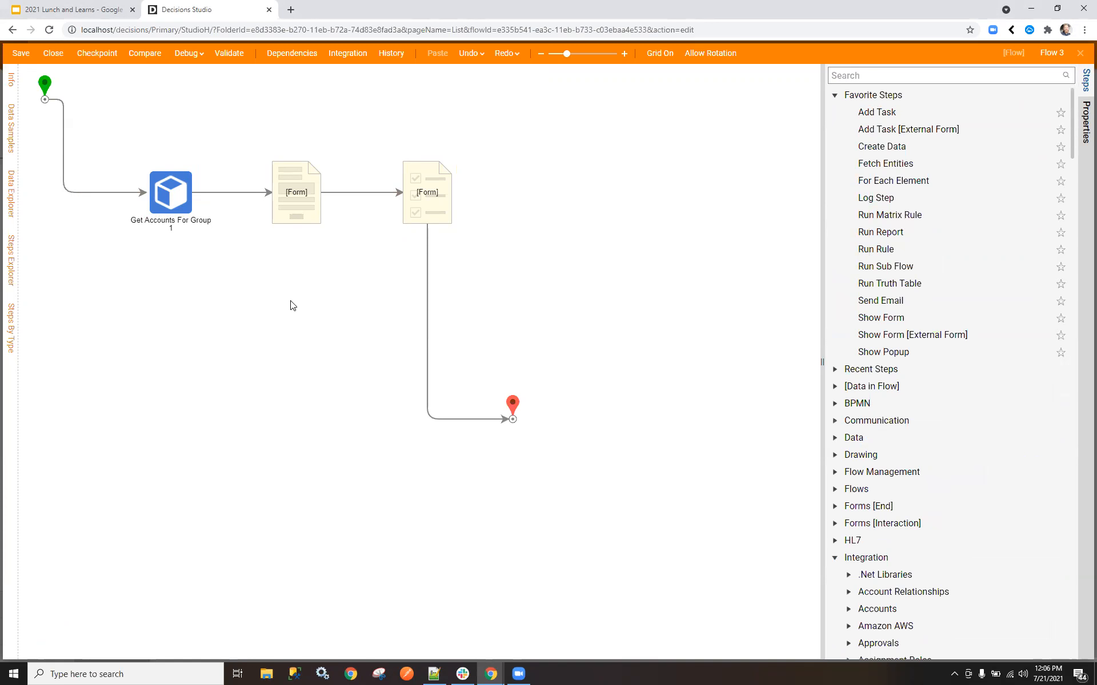
# Run the flow in the debugger, and close both the debugging session and the flow
pyautogui.click(190, 54)
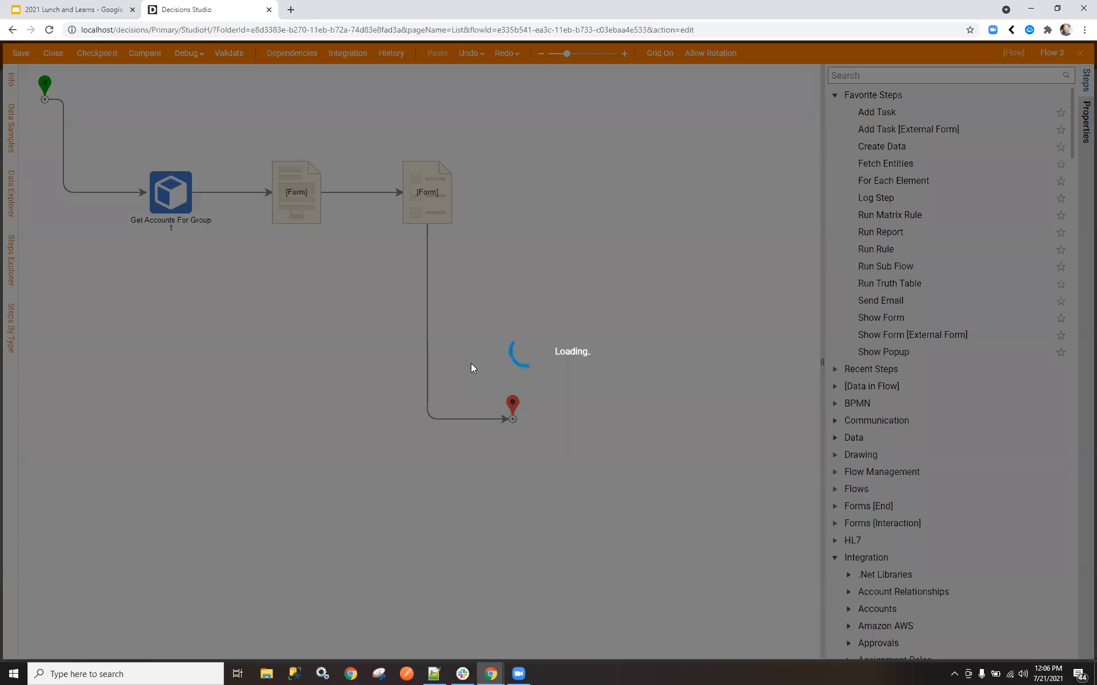
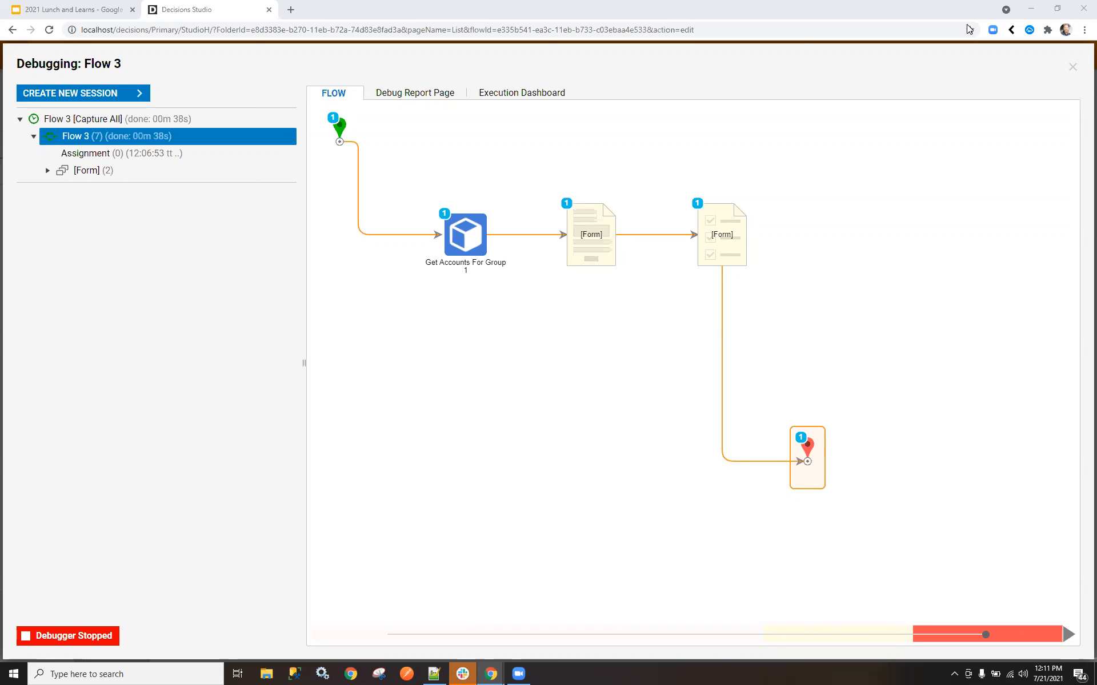
pyautogui.click(1074, 69)
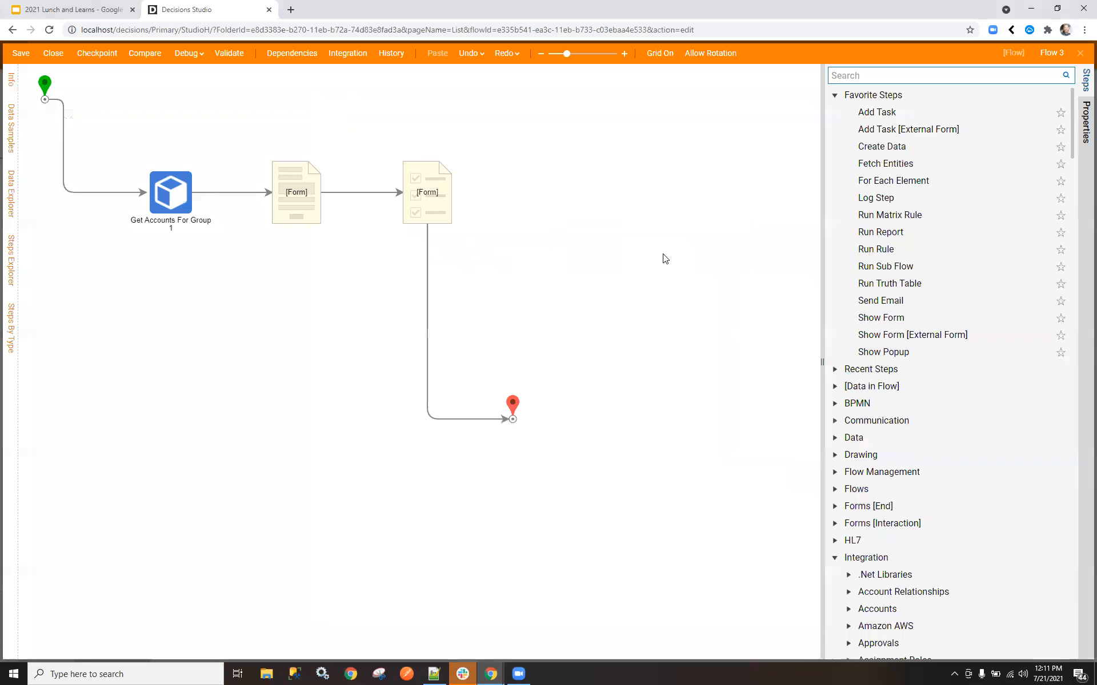
pyautogui.click(54, 53)
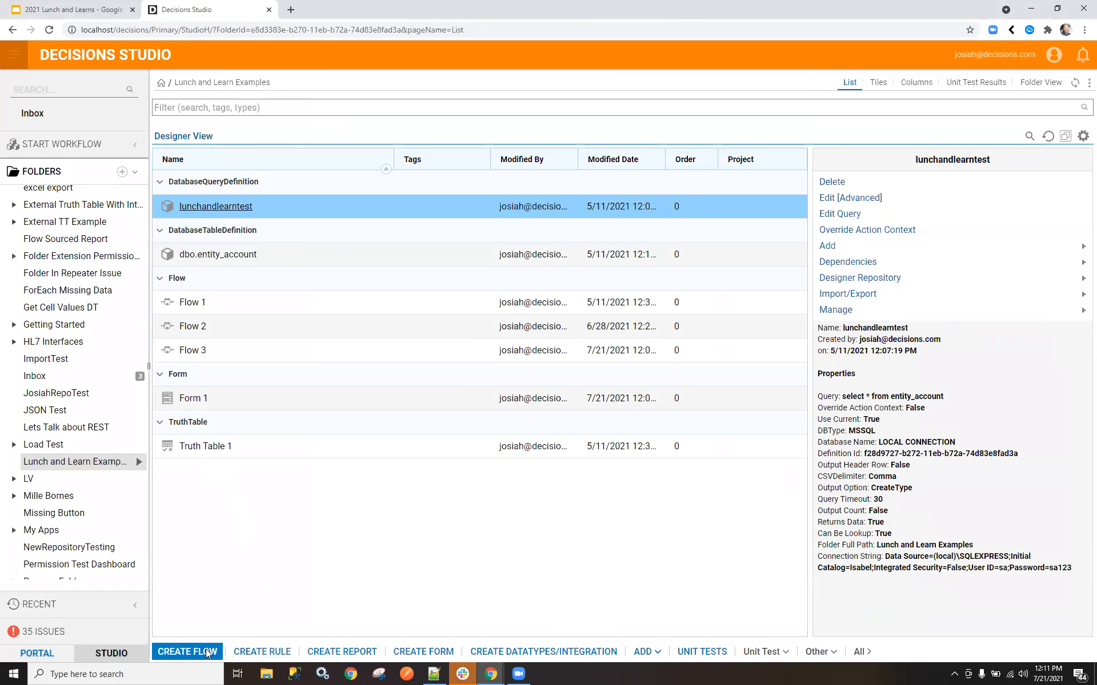
# Create a new report named Report 1 from the Default report type in the Lunch and Learn Examples folder
pyautogui.click(342, 652)
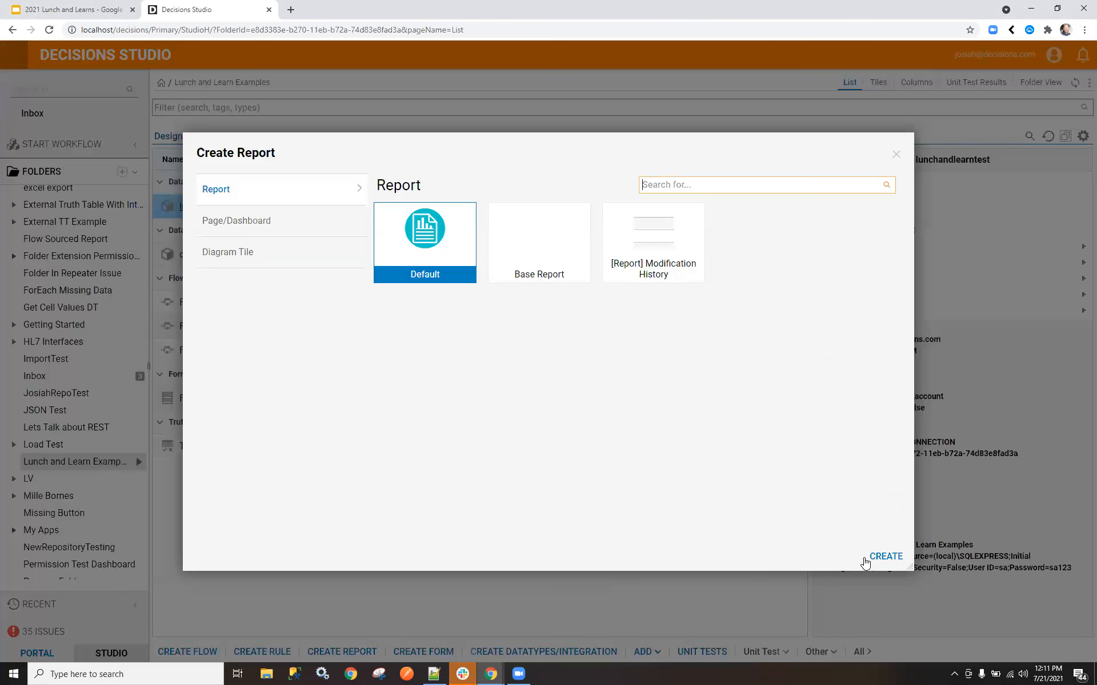
pyautogui.click(884, 556)
pyautogui.click(656, 392)
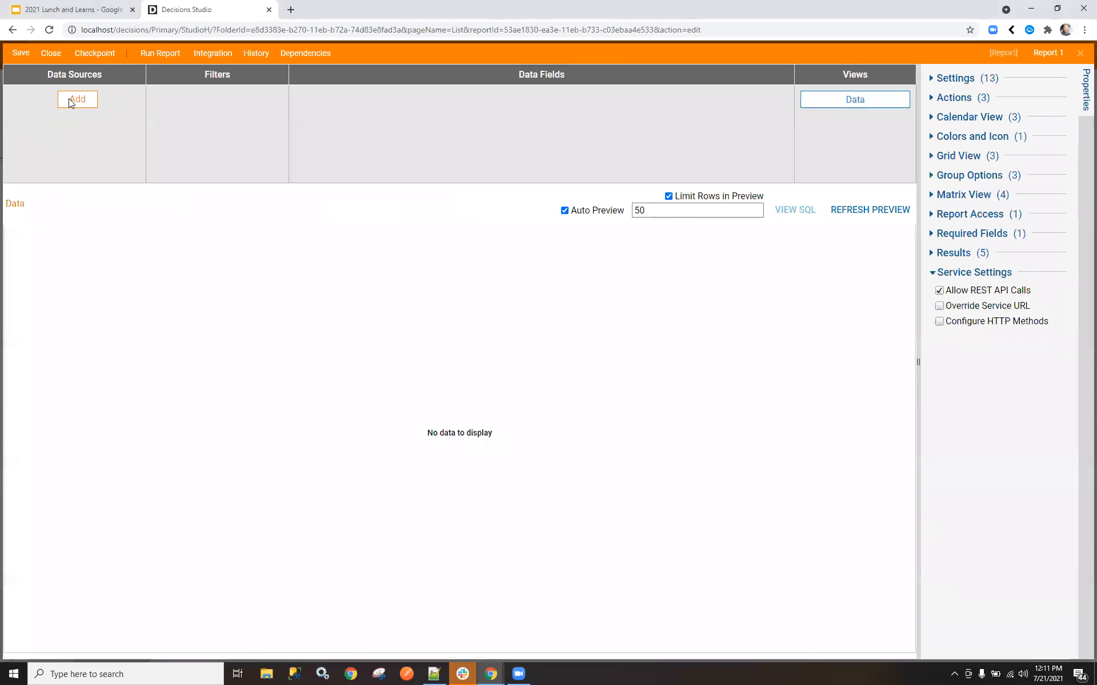
# Add the Account Data Source from the Common category to the report's data sources
pyautogui.click(69, 98)
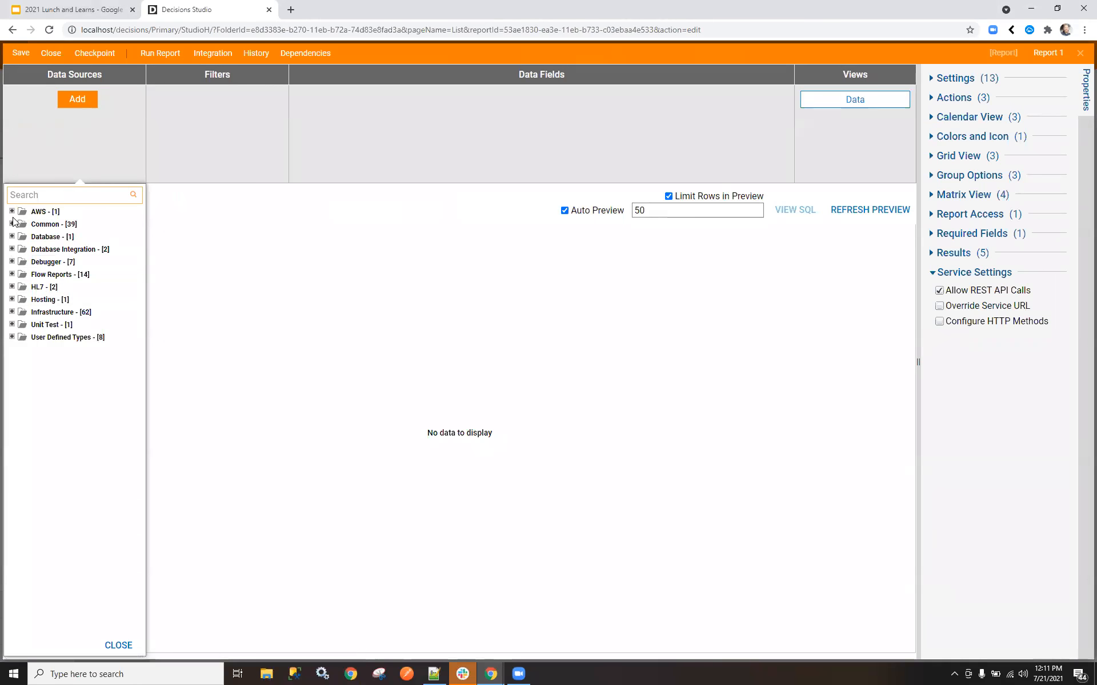
pyautogui.click(12, 224)
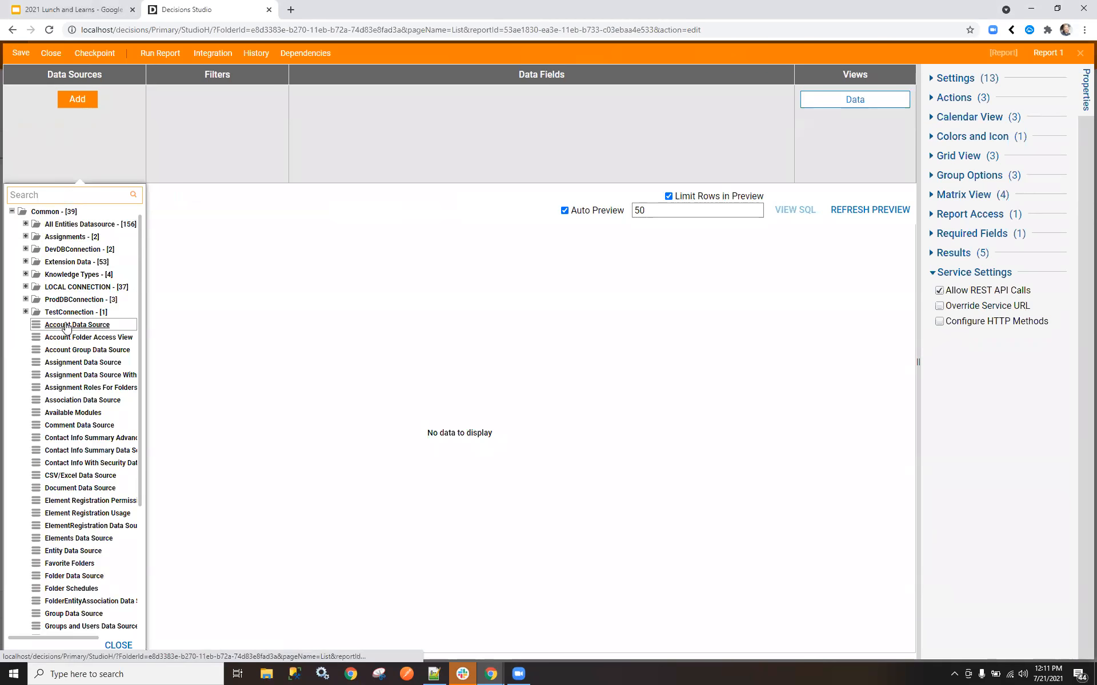
pyautogui.click(49, 324)
# Add the Account Id and Email Address data fields to the report and group its rows by Account Id
pyautogui.click(321, 100)
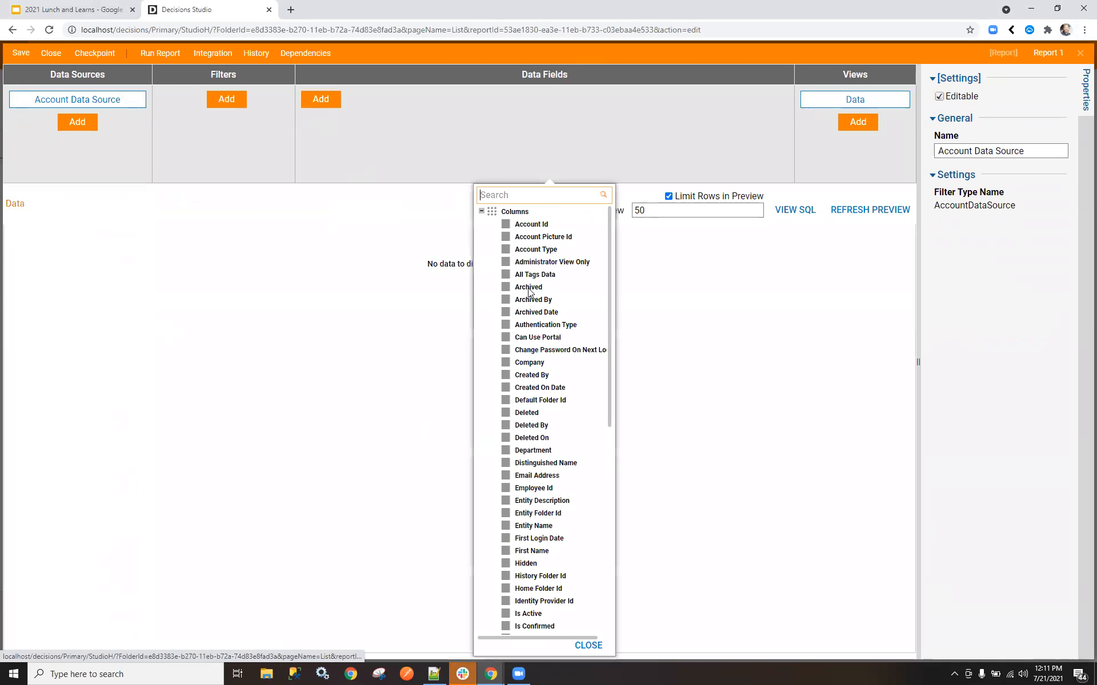
pyautogui.click(505, 223)
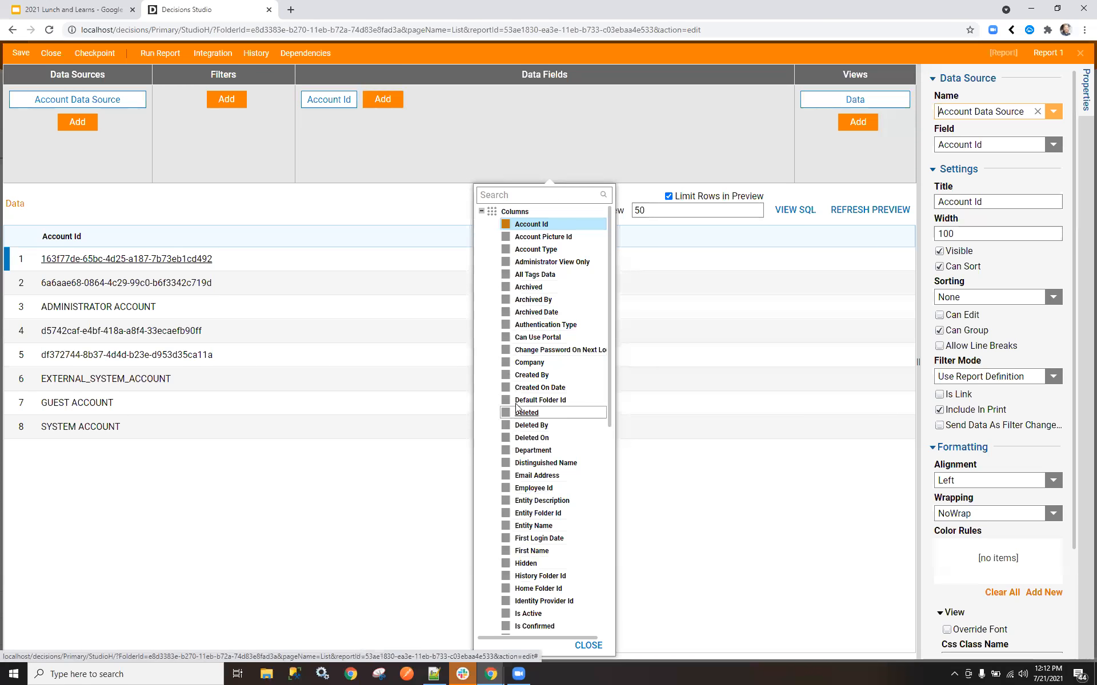
pyautogui.scroll(-6, 517, 397)
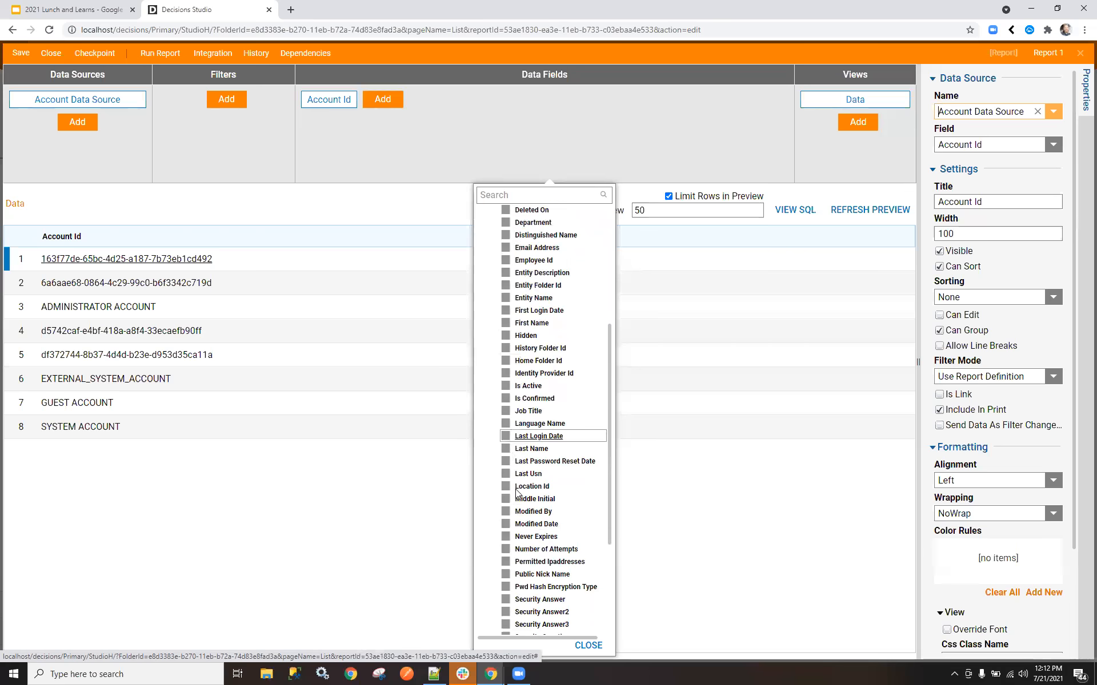
pyautogui.scroll(3, 515, 485)
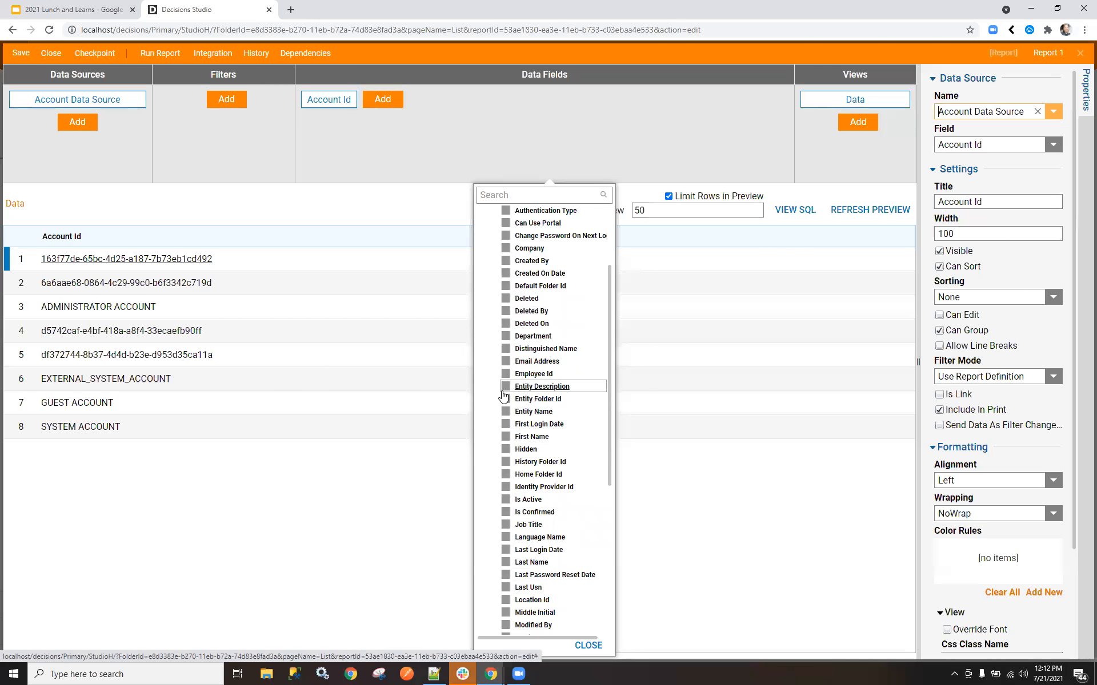
pyautogui.click(505, 361)
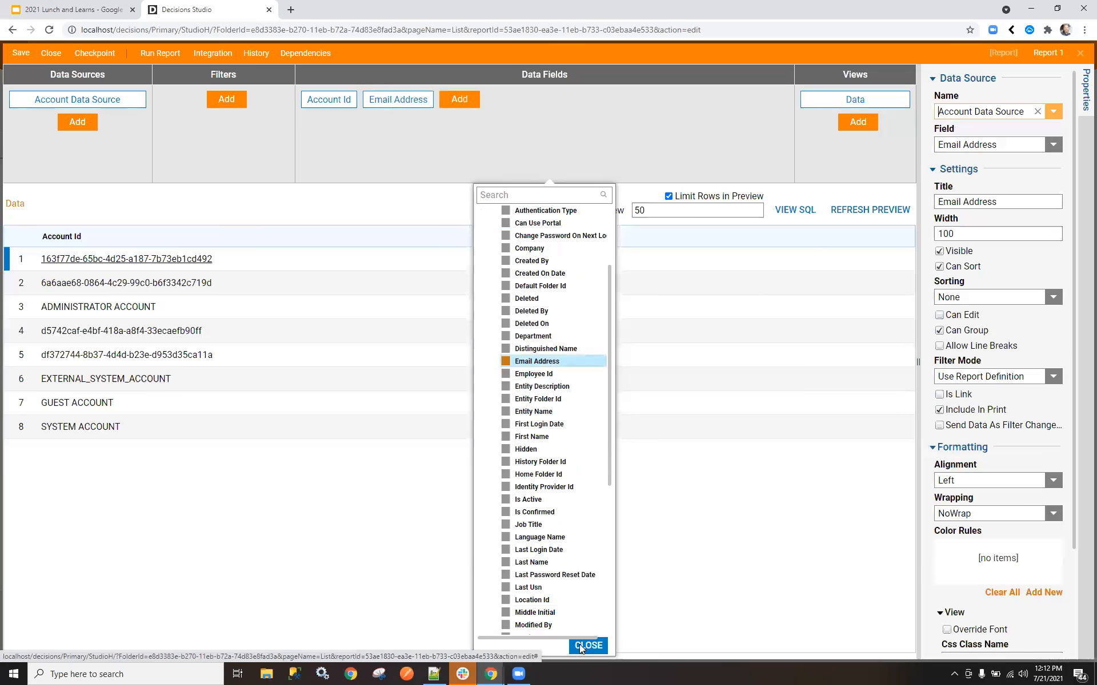
pyautogui.click(582, 645)
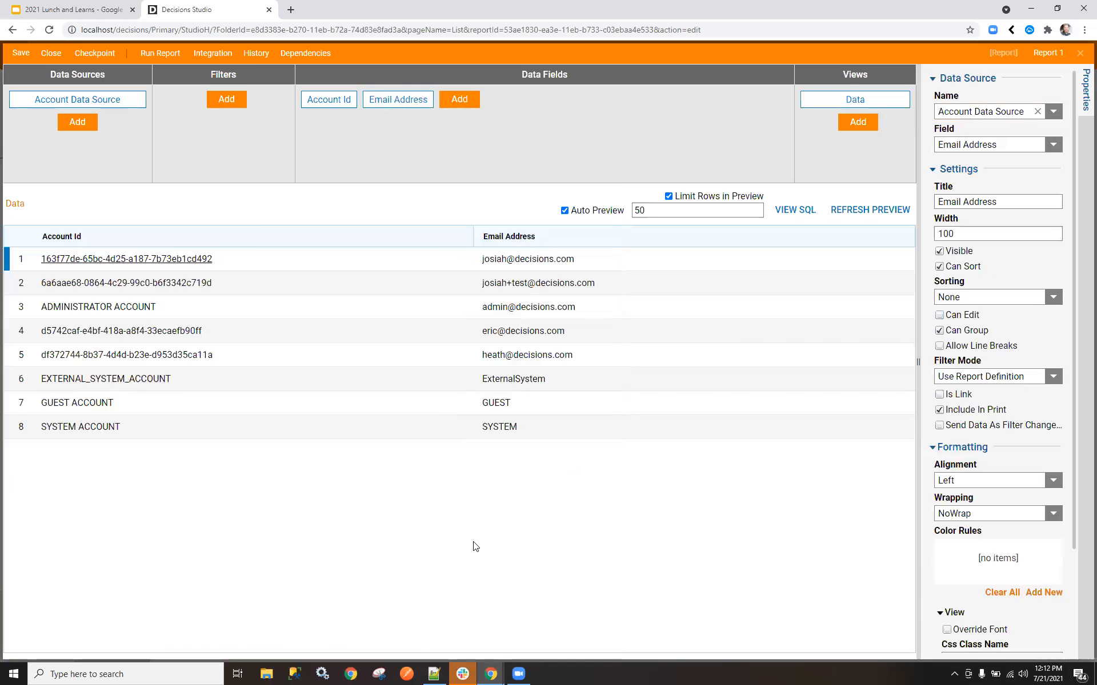
pyautogui.click(464, 247)
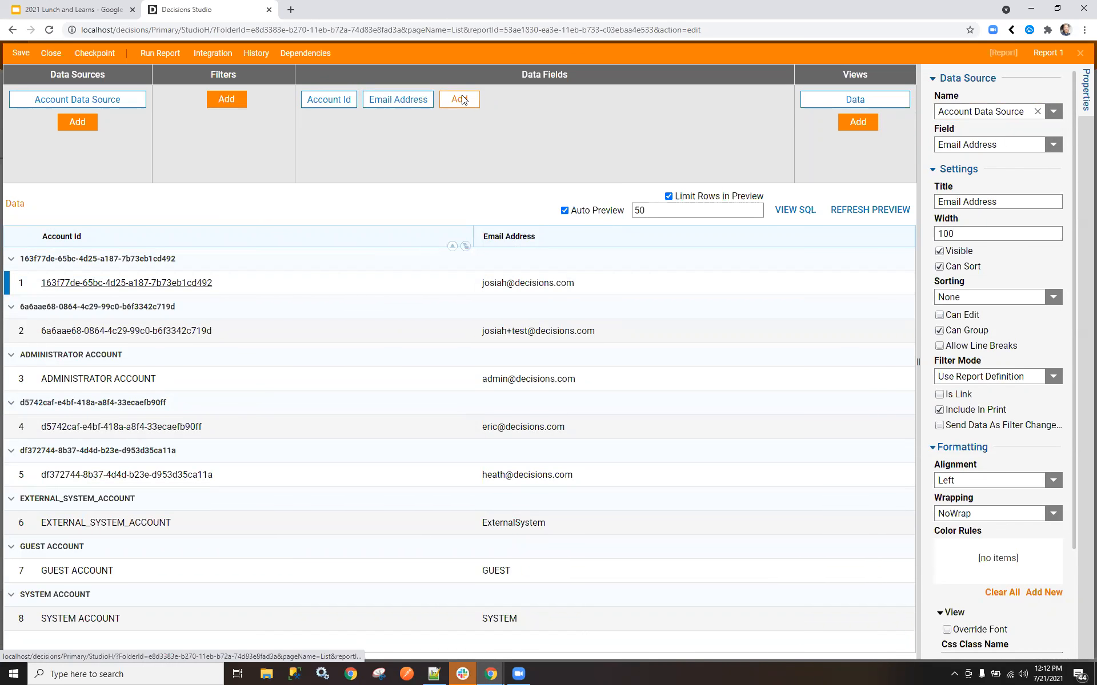
# Add a Lines chart view titled "Line Chart" to the report and display it in the preview
pyautogui.click(852, 121)
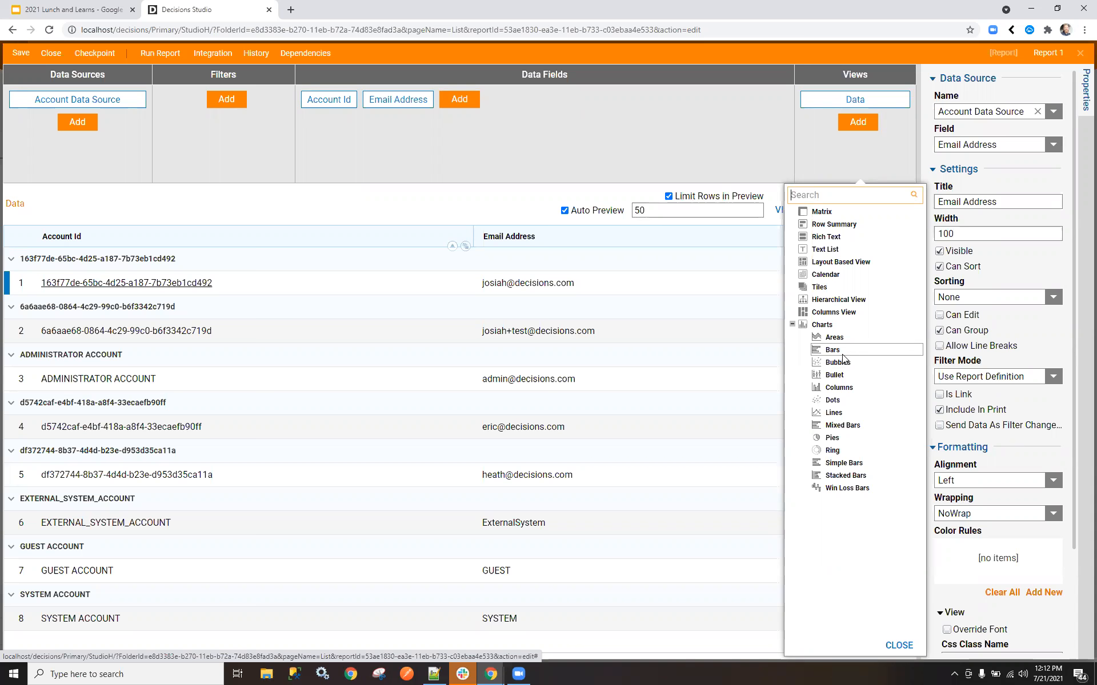
pyautogui.click(834, 413)
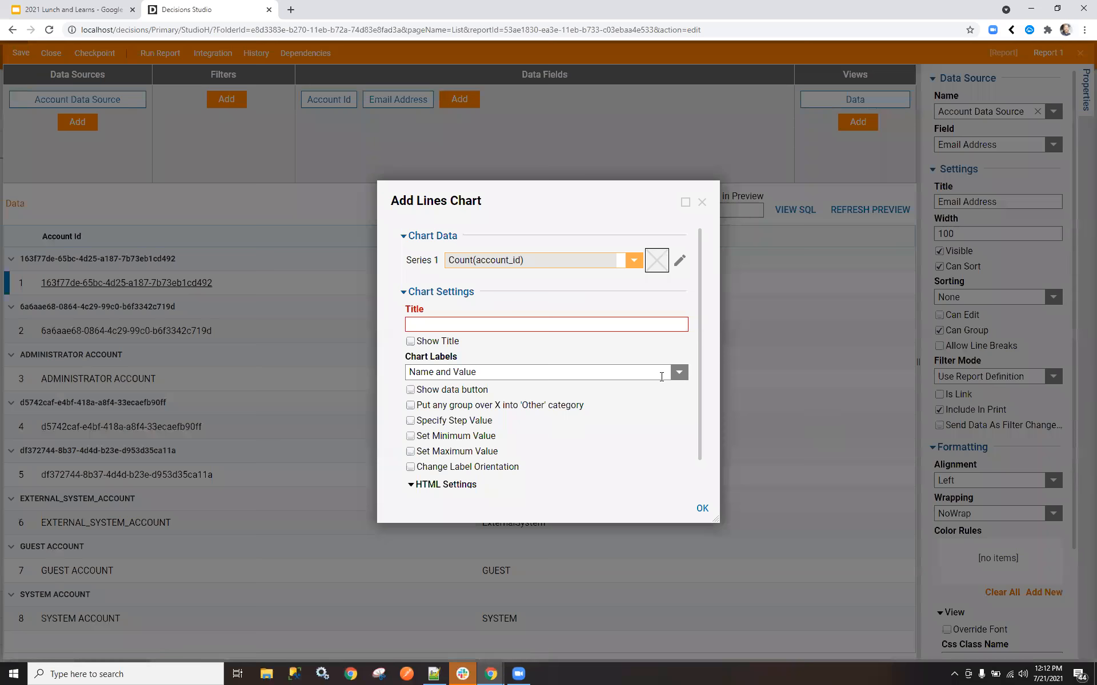
pyautogui.write('L')
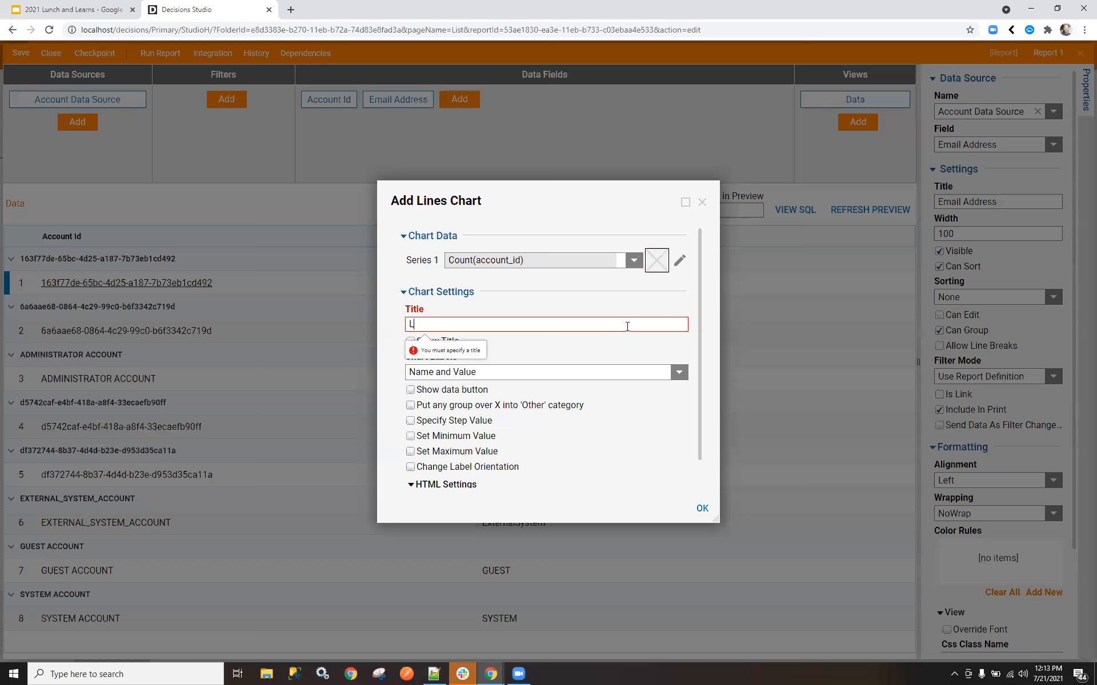
pyautogui.write('ine Chart')
pyautogui.click(701, 510)
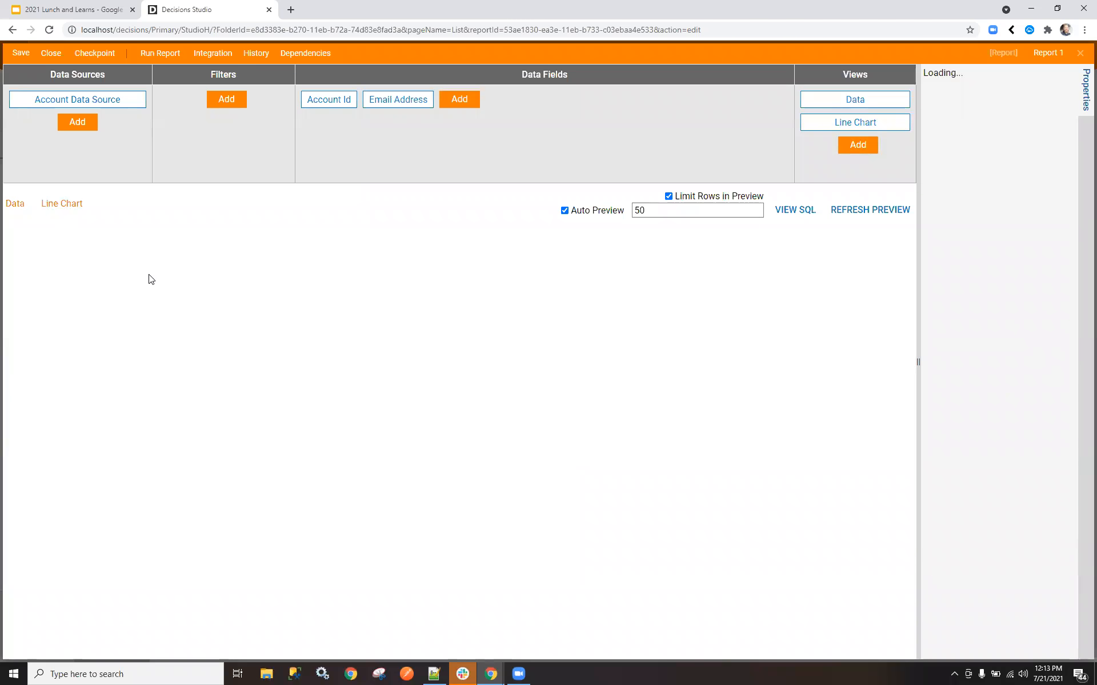
pyautogui.click(87, 204)
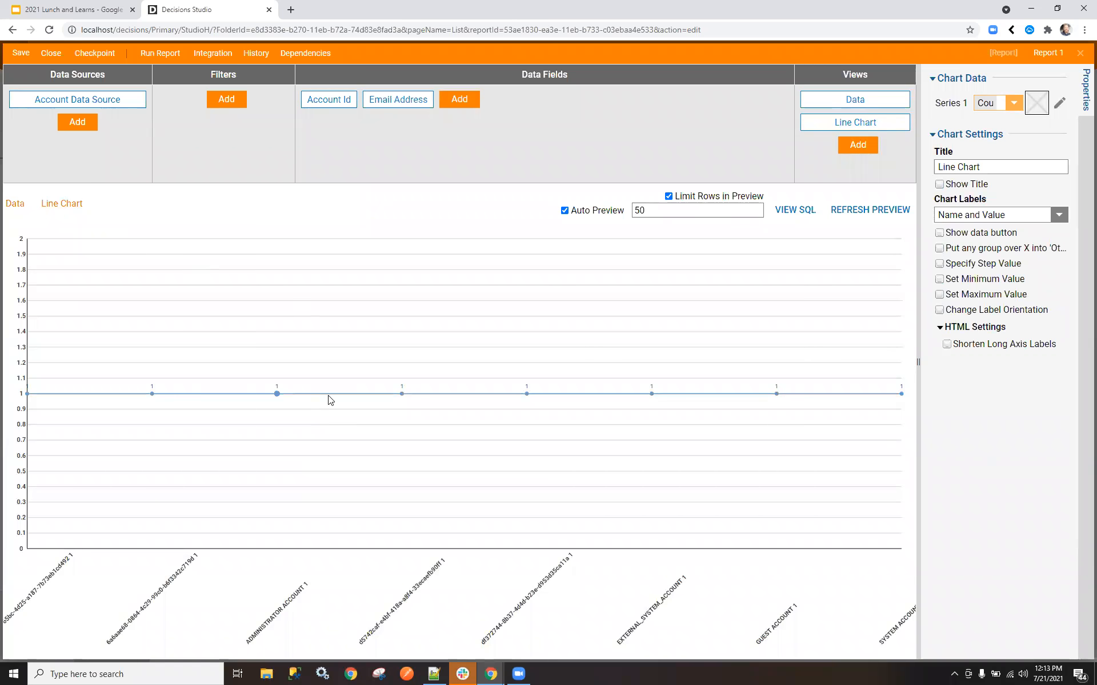
# Bring up the list of available report filters, and close the report with its changes saved
pyautogui.click(238, 103)
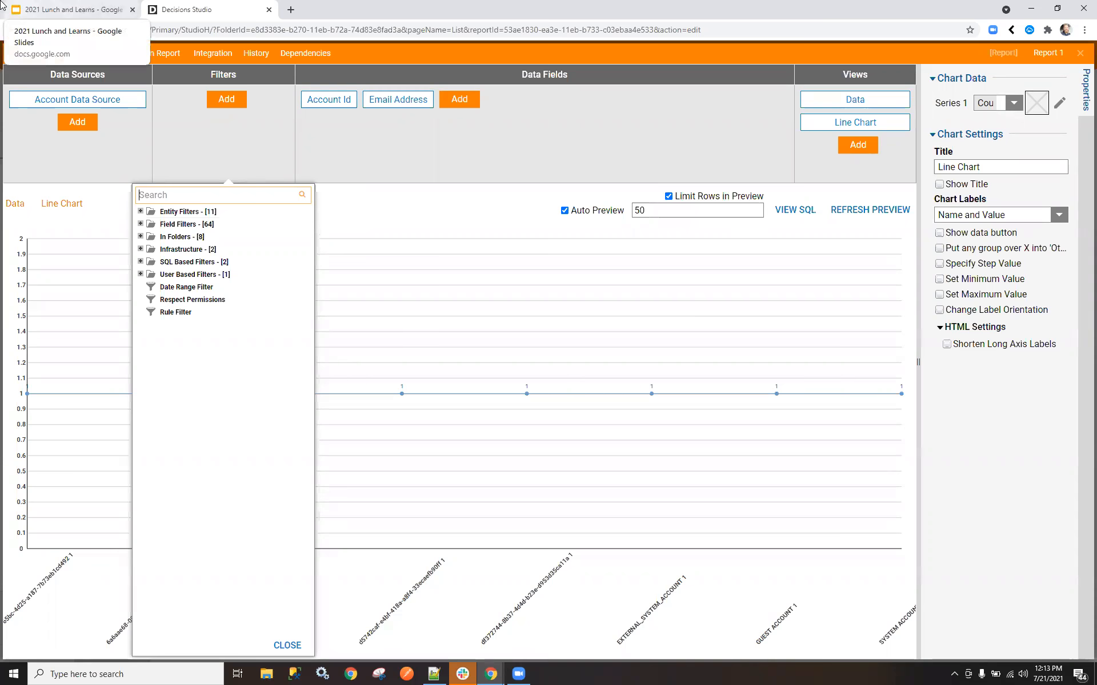
pyautogui.click(51, 53)
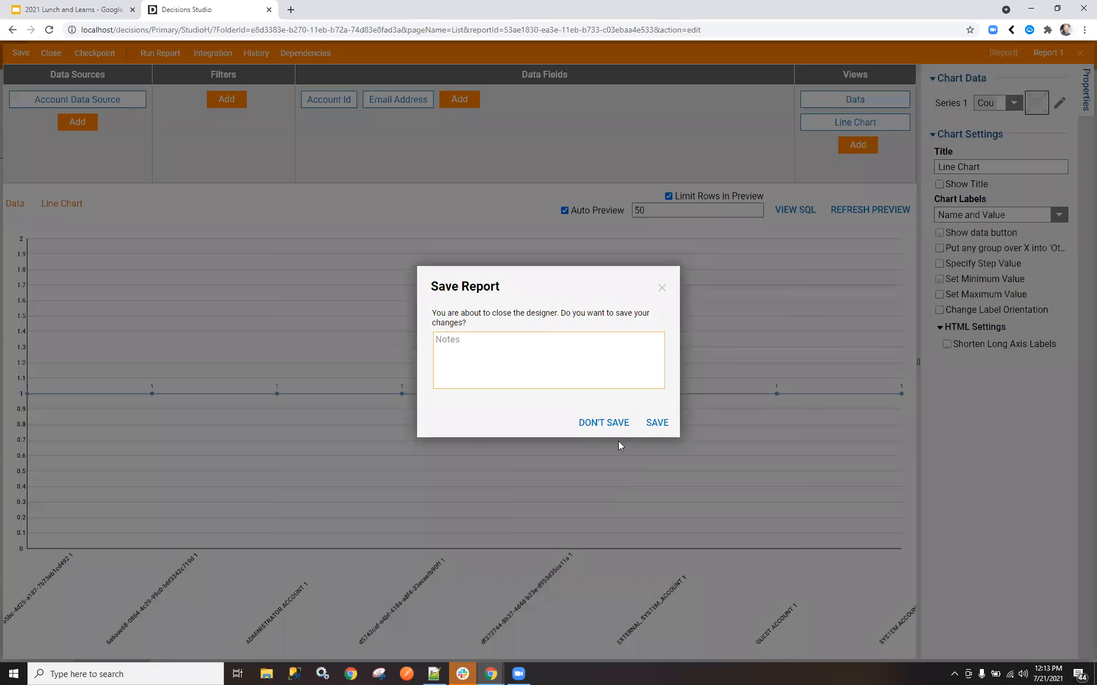
pyautogui.click(658, 423)
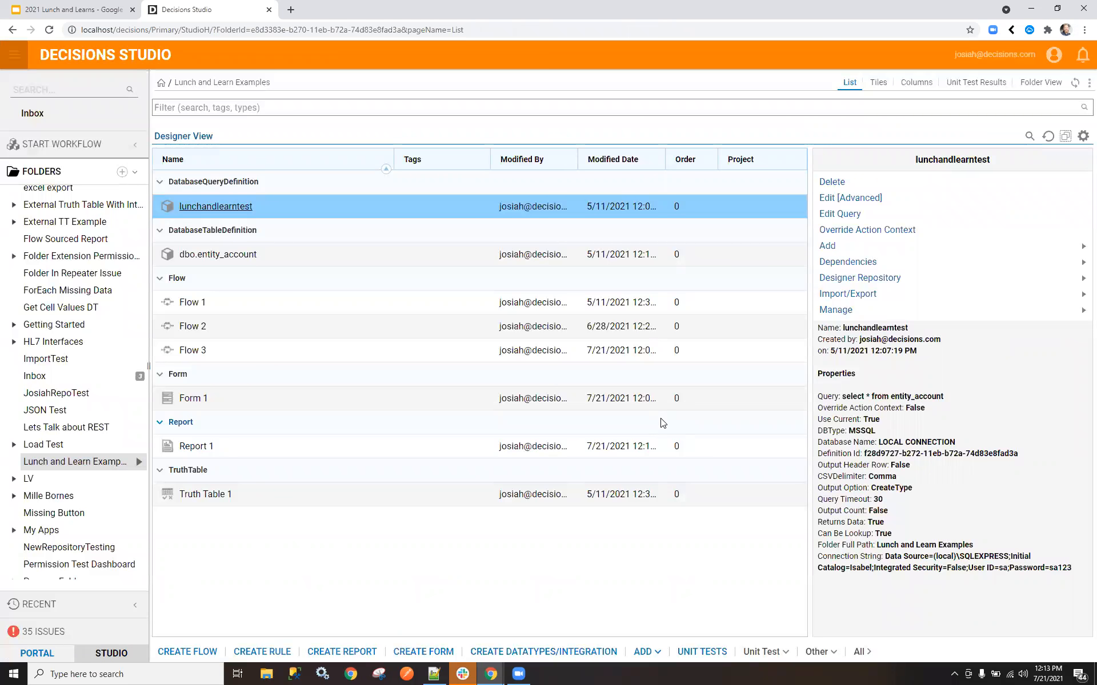
# Open Flow 3 for editing and add a Set Dashboard Report Parameters step to the right of the forms
pyautogui.doubleClick(197, 349)
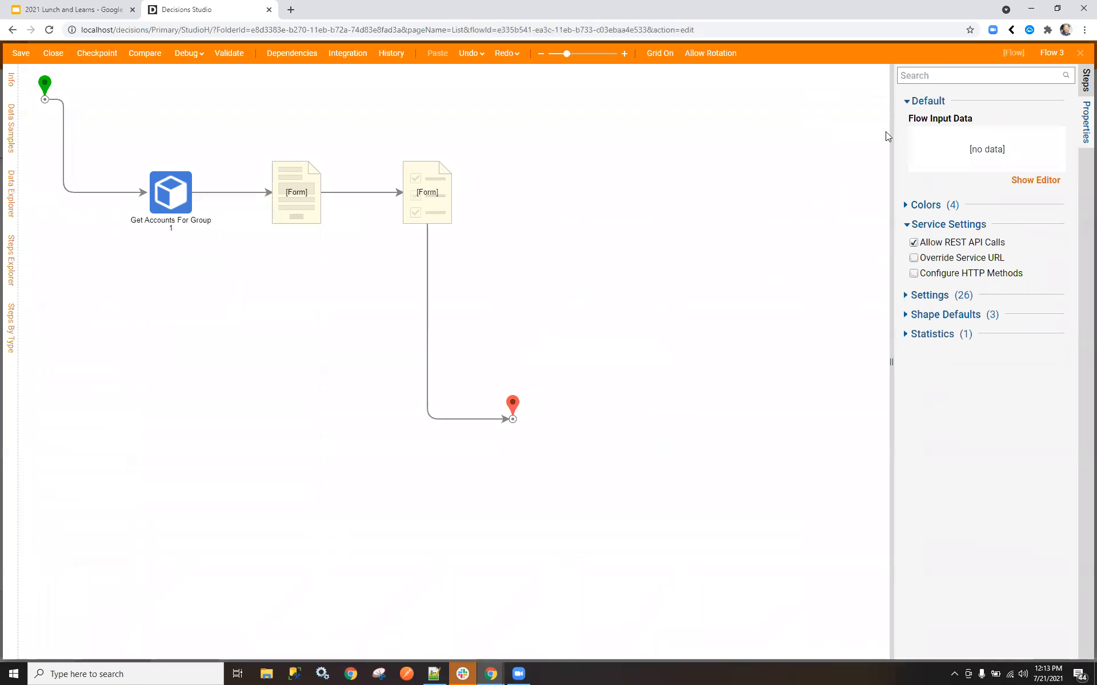
pyautogui.click(1084, 83)
pyautogui.click(966, 76)
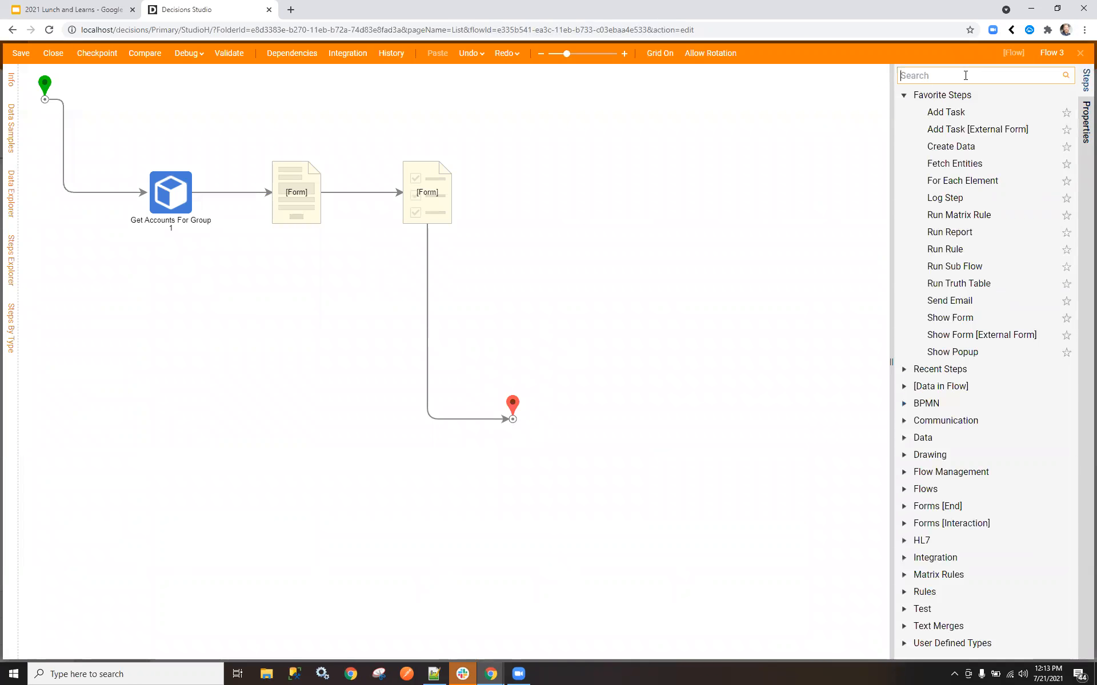
pyautogui.write('set dashboard')
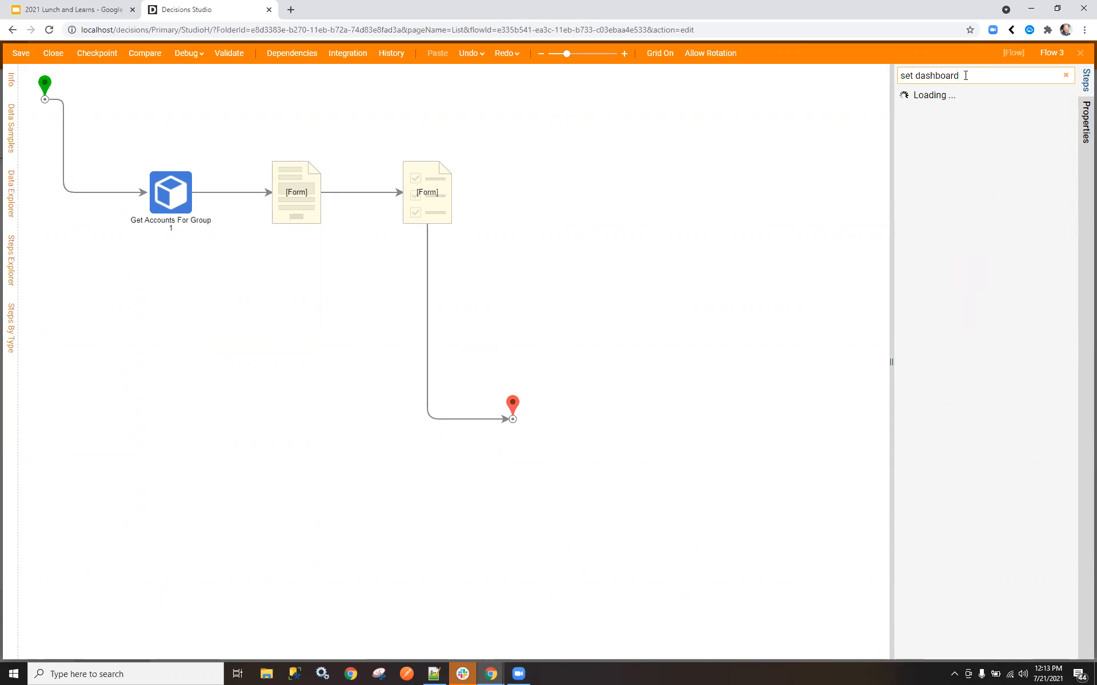
pyautogui.moveTo(943, 95); pyautogui.dragTo(658, 194)
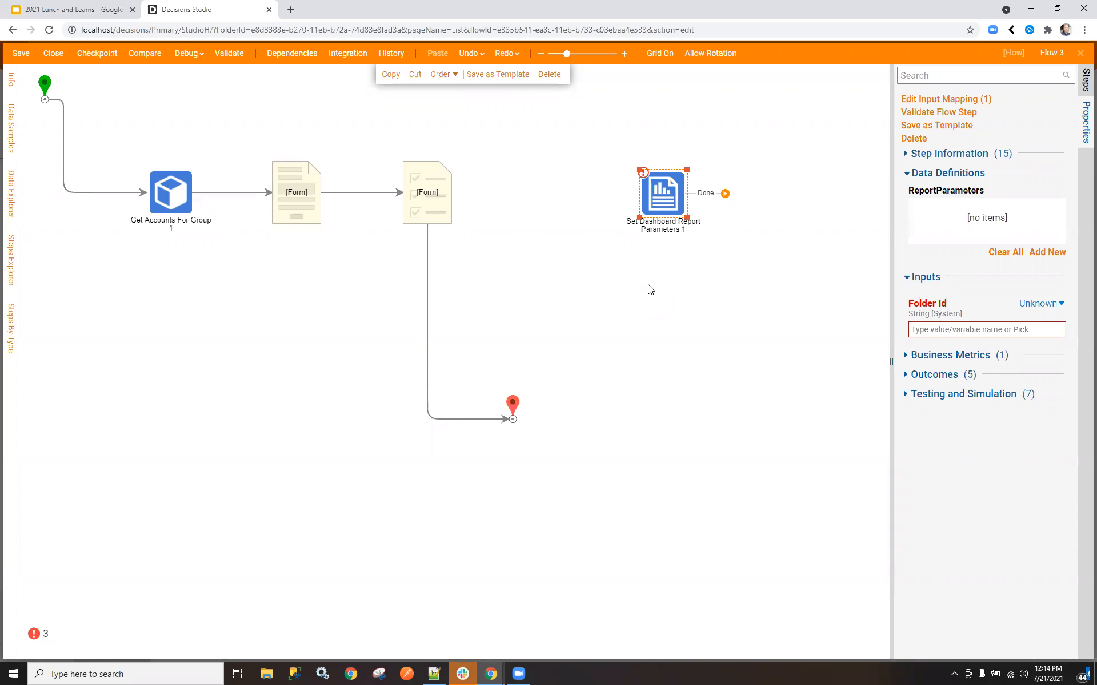
# View the definition form for a new report parameter without adding one, and save and close the flow
pyautogui.click(1040, 253)
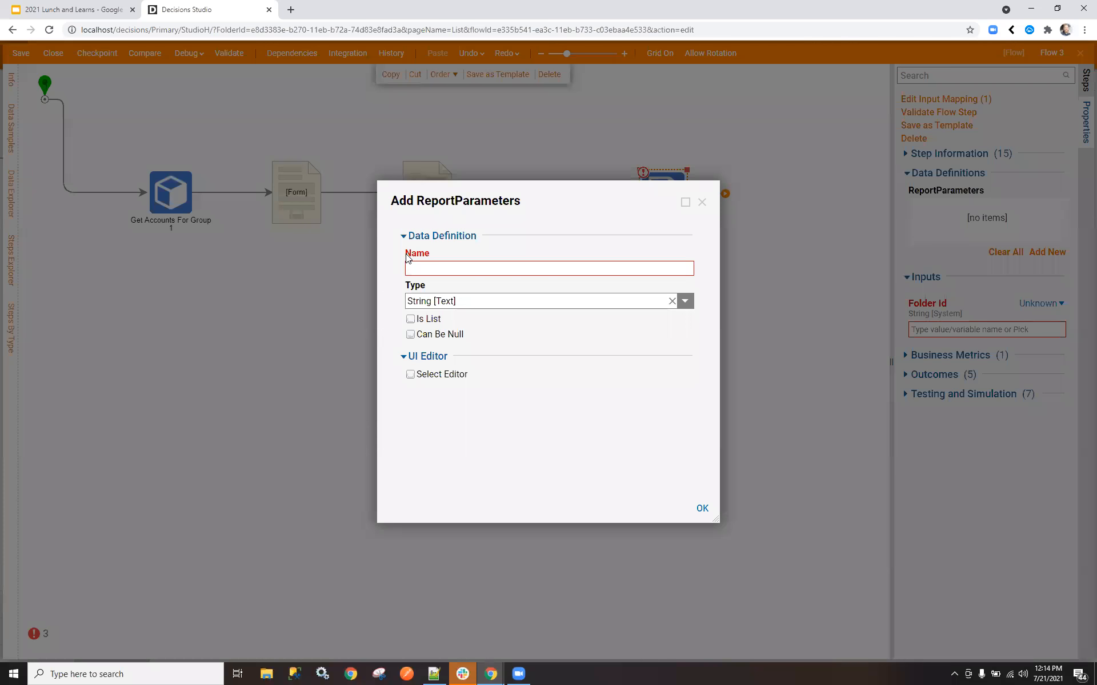
pyautogui.click(702, 202)
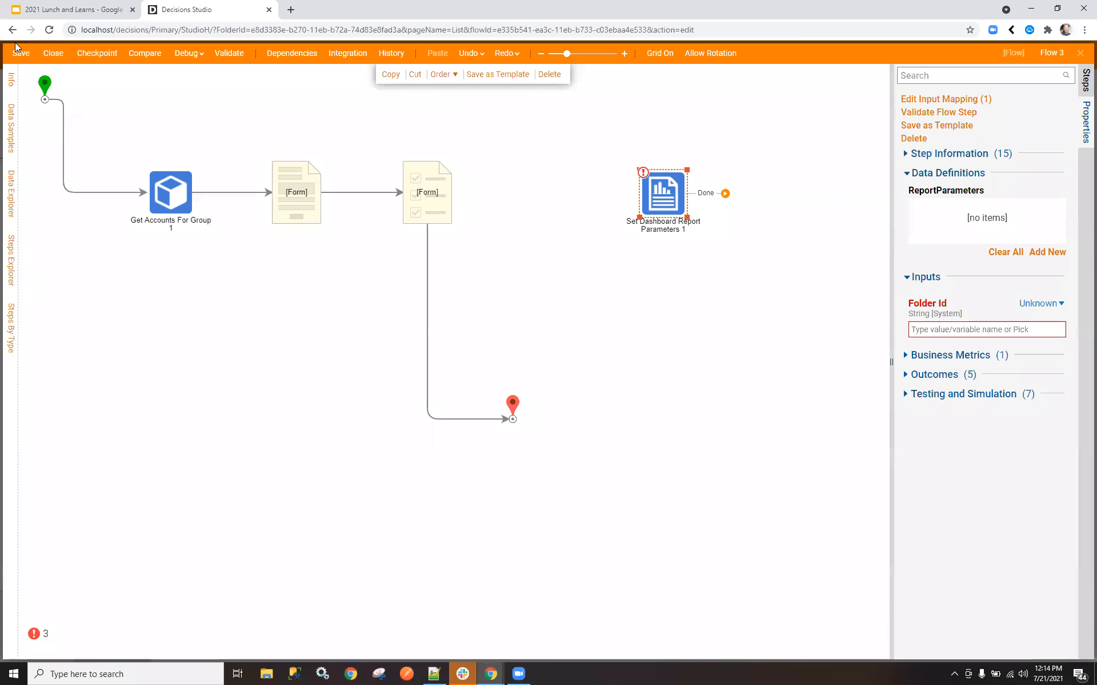
pyautogui.click(53, 53)
pyautogui.click(658, 423)
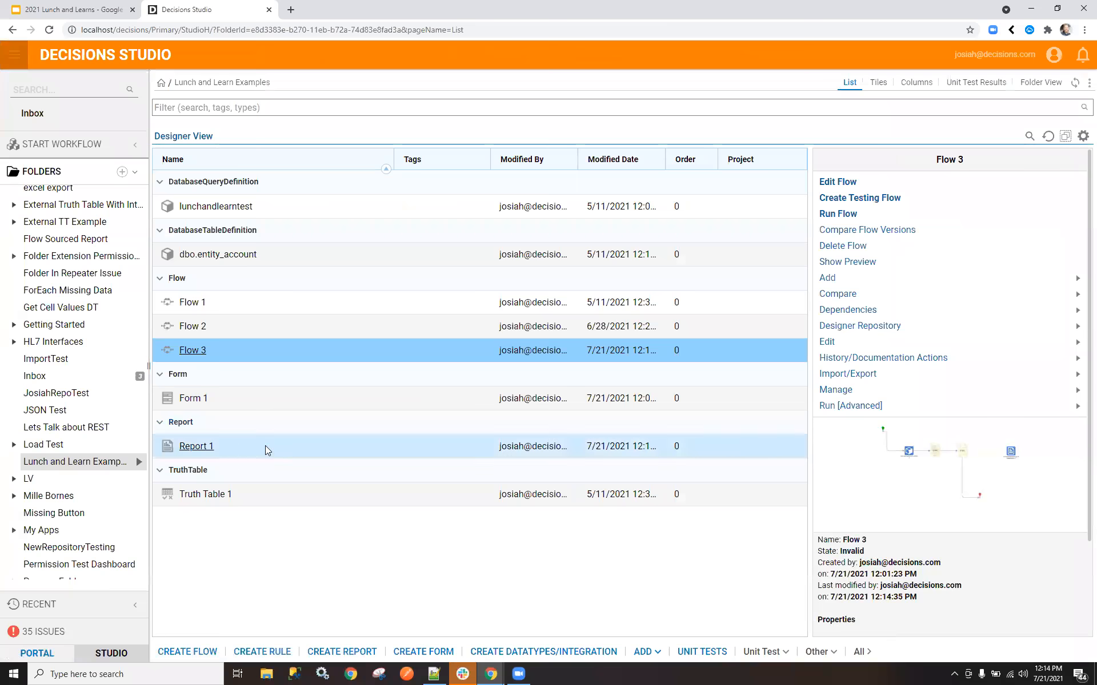
# Make Report 1's Account Id field send its data as a filter change with source name "PoolId", and close the report without saving
pyautogui.click(265, 446)
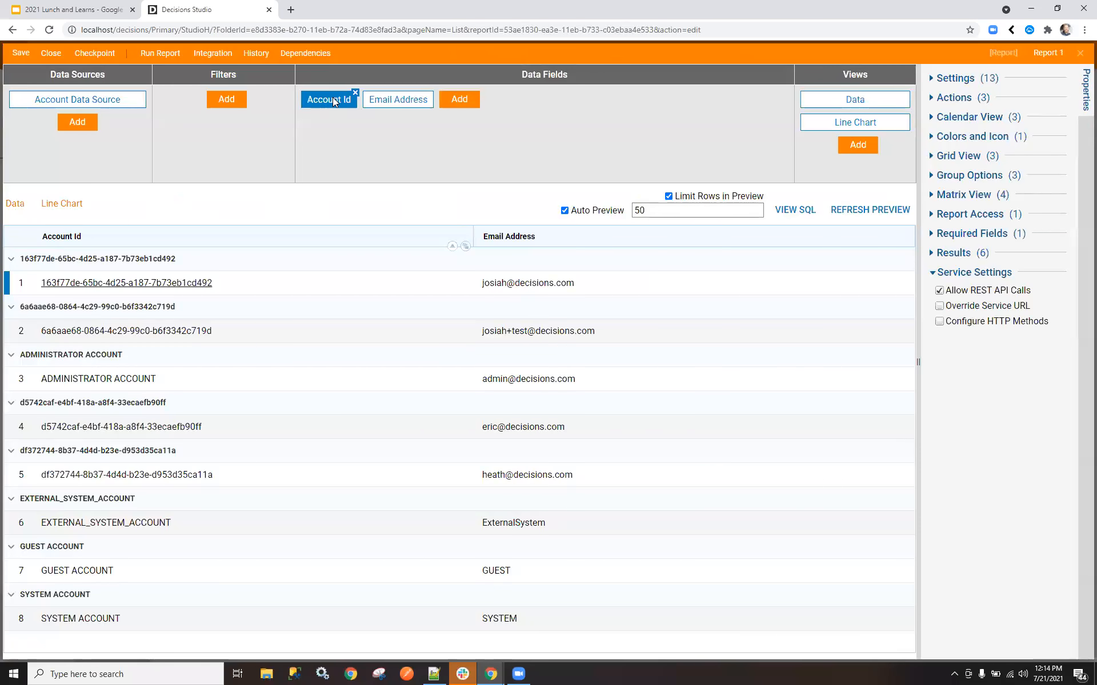
pyautogui.click(332, 98)
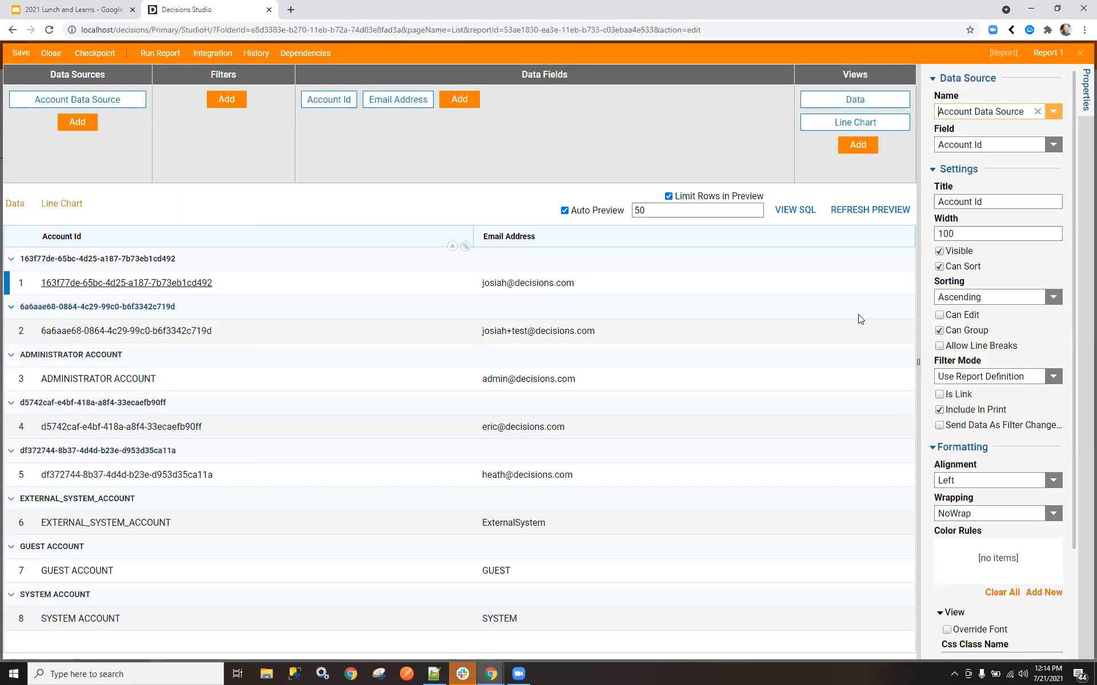
pyautogui.click(940, 426)
pyautogui.click(1004, 453)
pyautogui.write('PoolId')
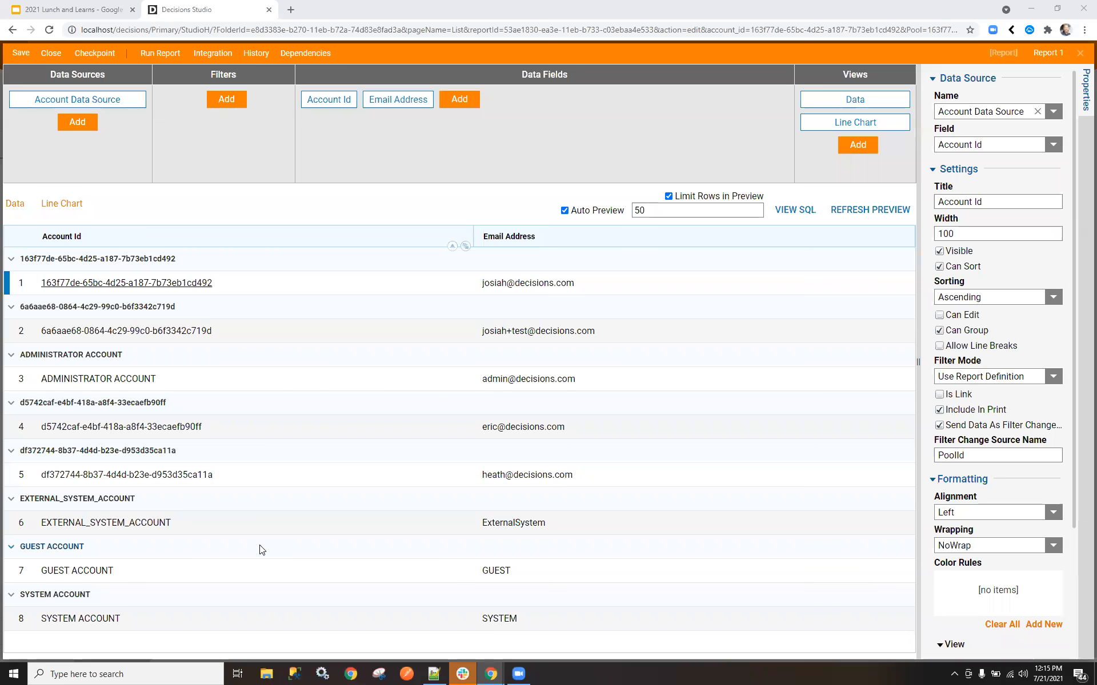
pyautogui.click(47, 55)
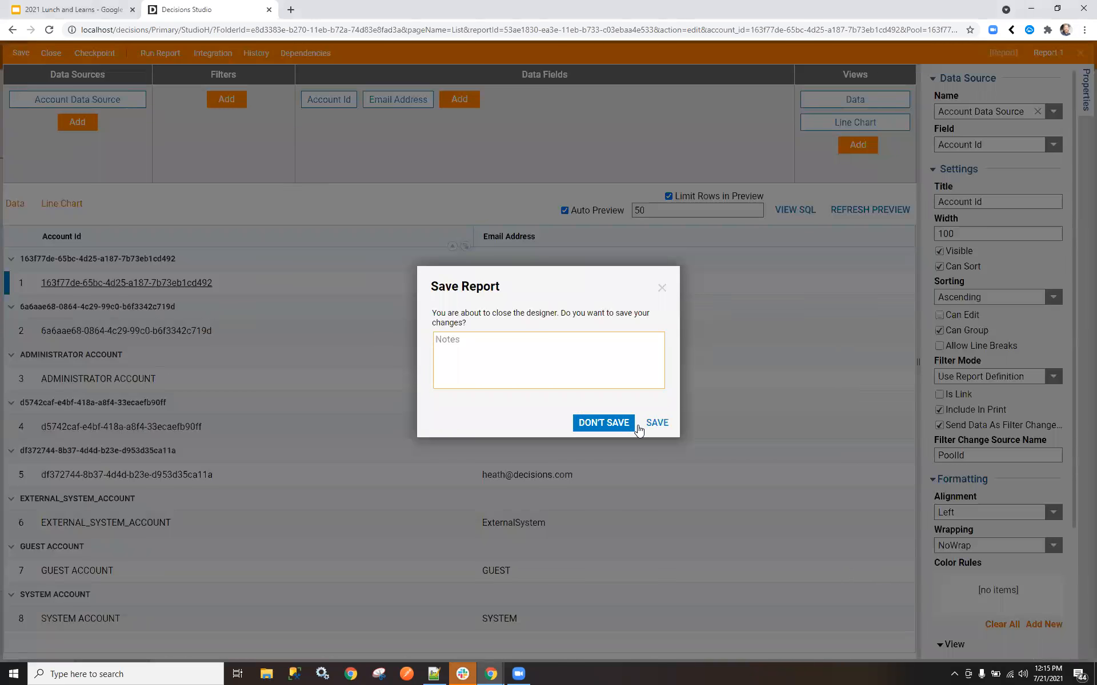
pyautogui.click(621, 423)
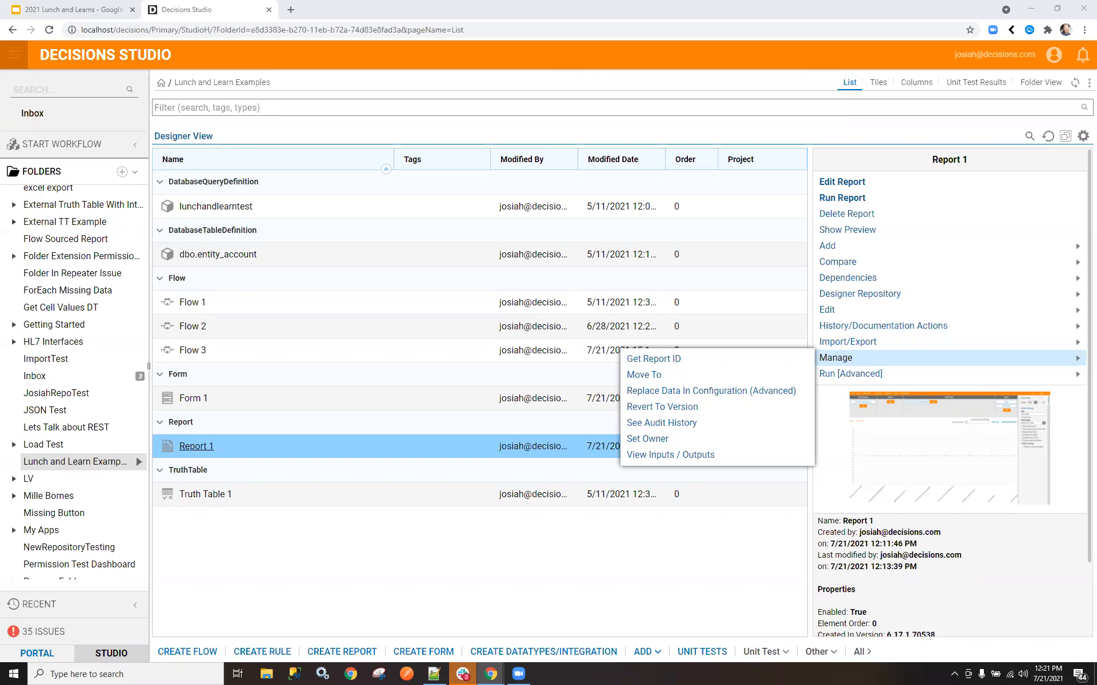
# Create a REST external service in the Lunch and Learn Examples folder with service name "test" and service URL "test"
pyautogui.click(563, 652)
pyautogui.click(264, 252)
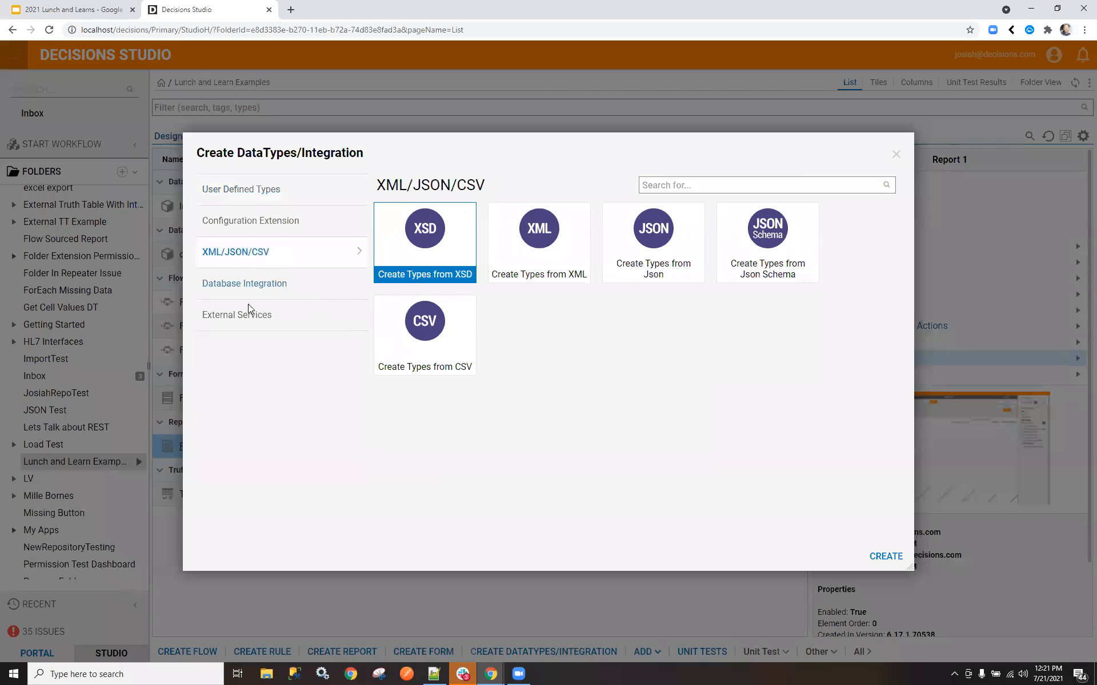
pyautogui.click(249, 316)
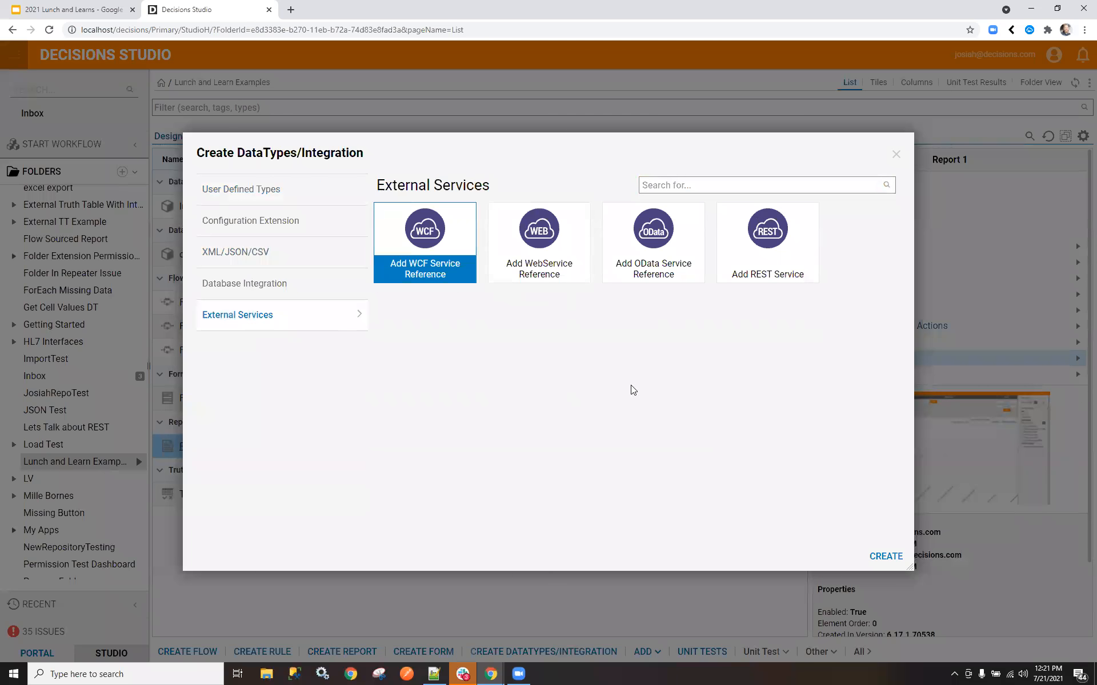
pyautogui.click(736, 249)
pyautogui.click(882, 558)
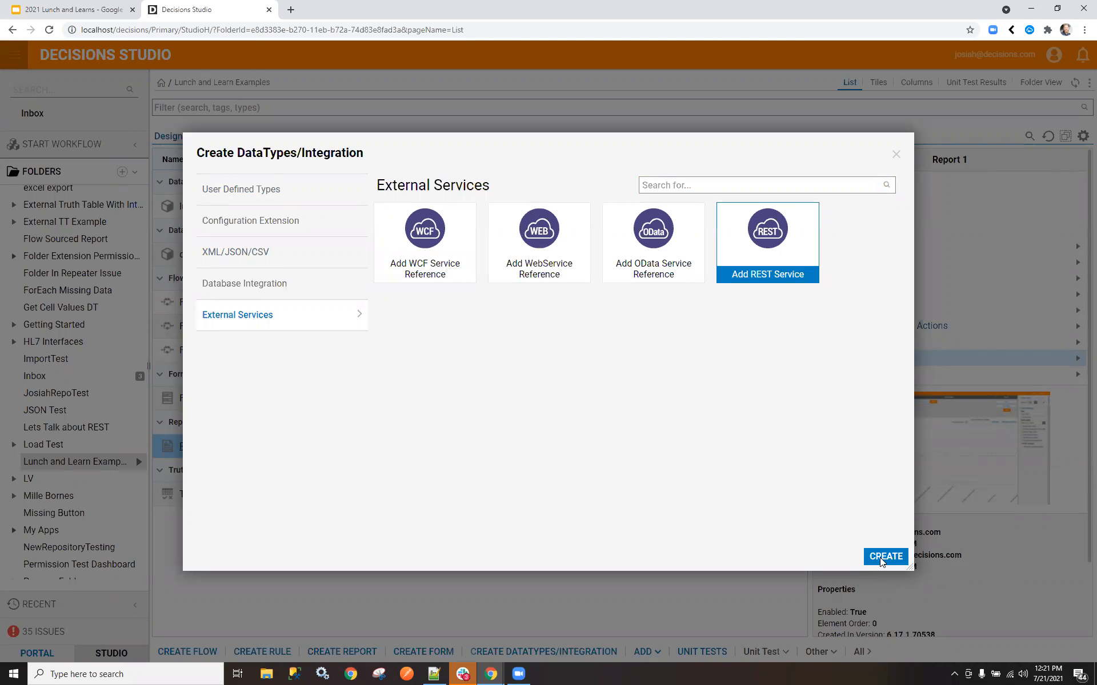
pyautogui.scroll(-1, 458, 365)
pyautogui.scroll(2, 457, 366)
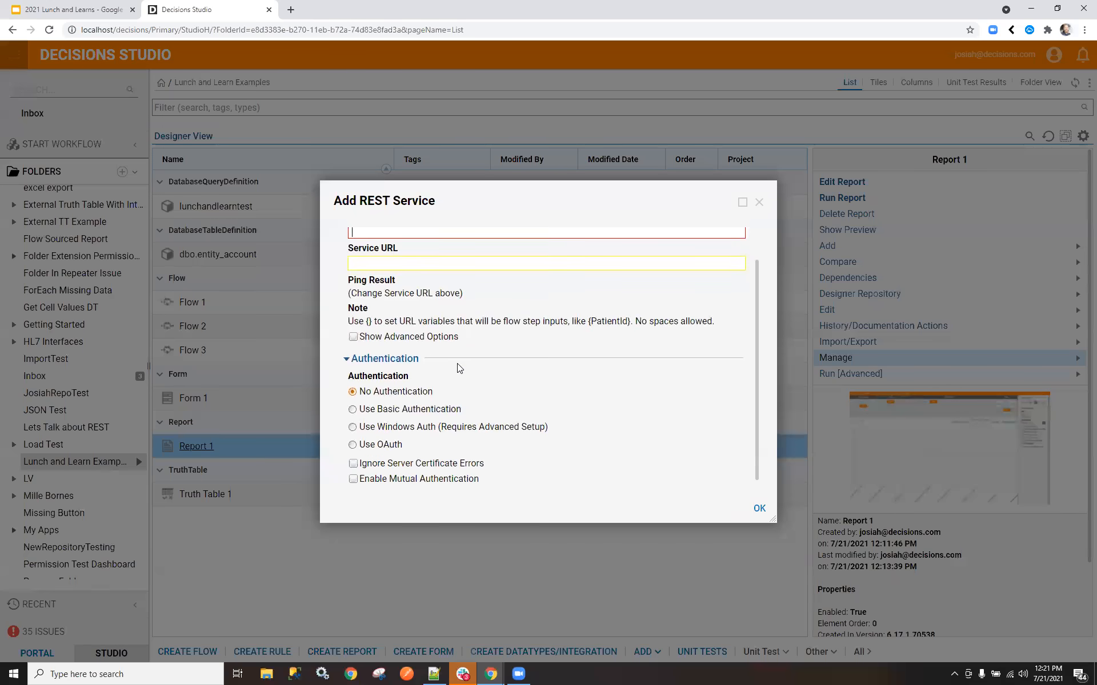
pyautogui.write('tet')
pyautogui.press('BackSpace')
pyautogui.write('st')
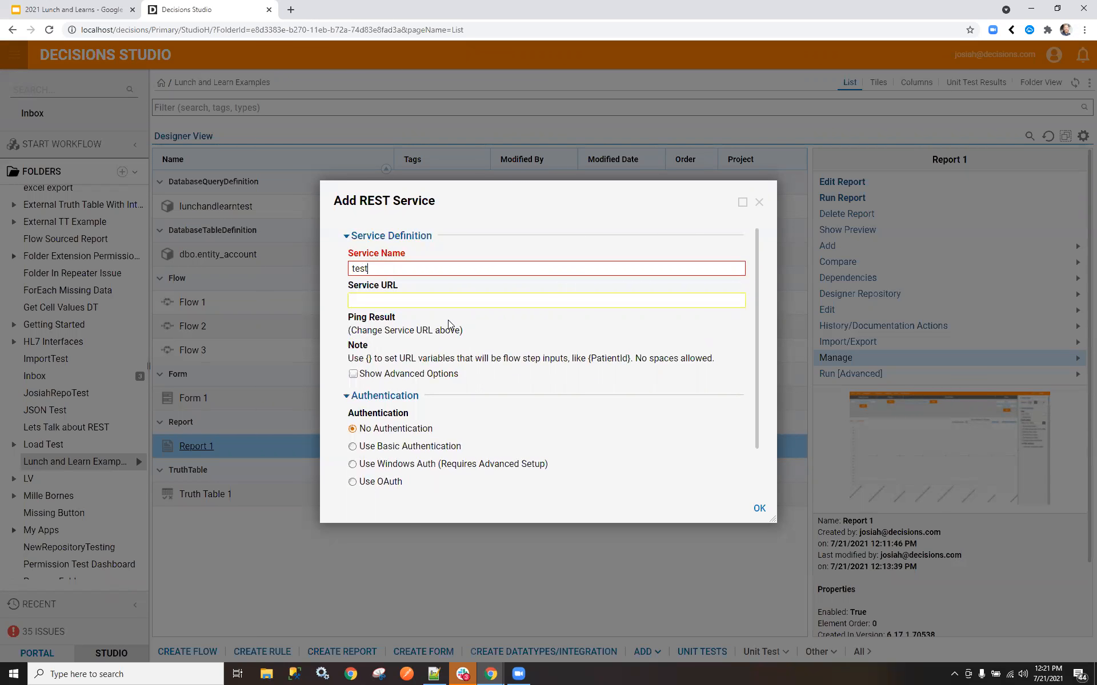
pyautogui.click(392, 300)
pyautogui.write('test')
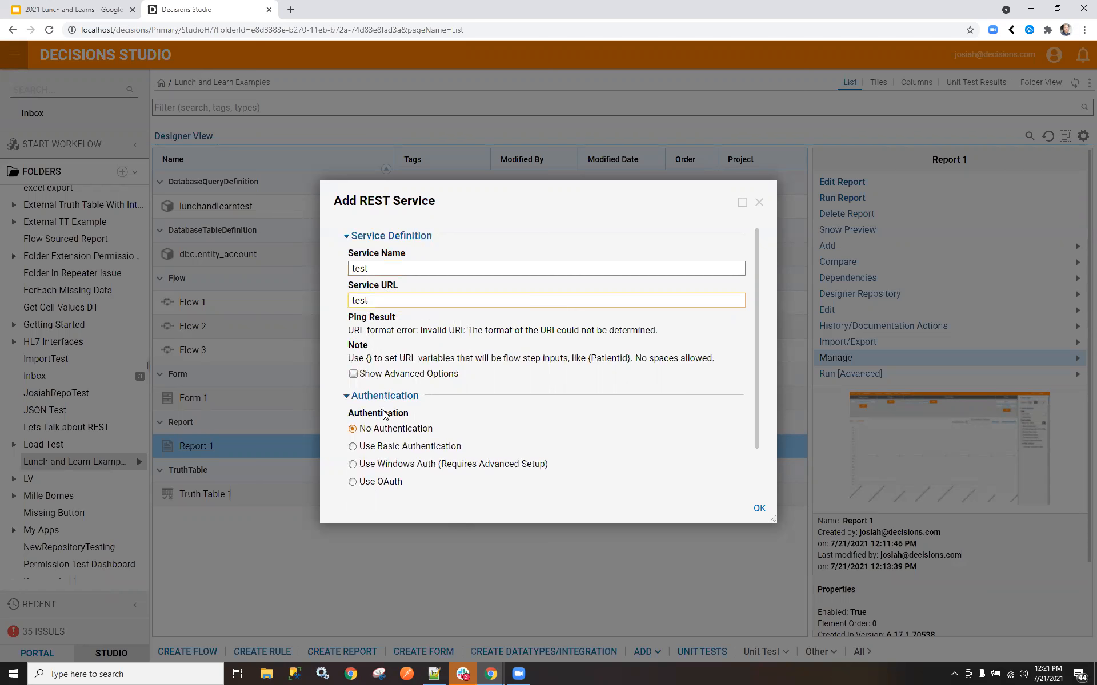
pyautogui.click(754, 510)
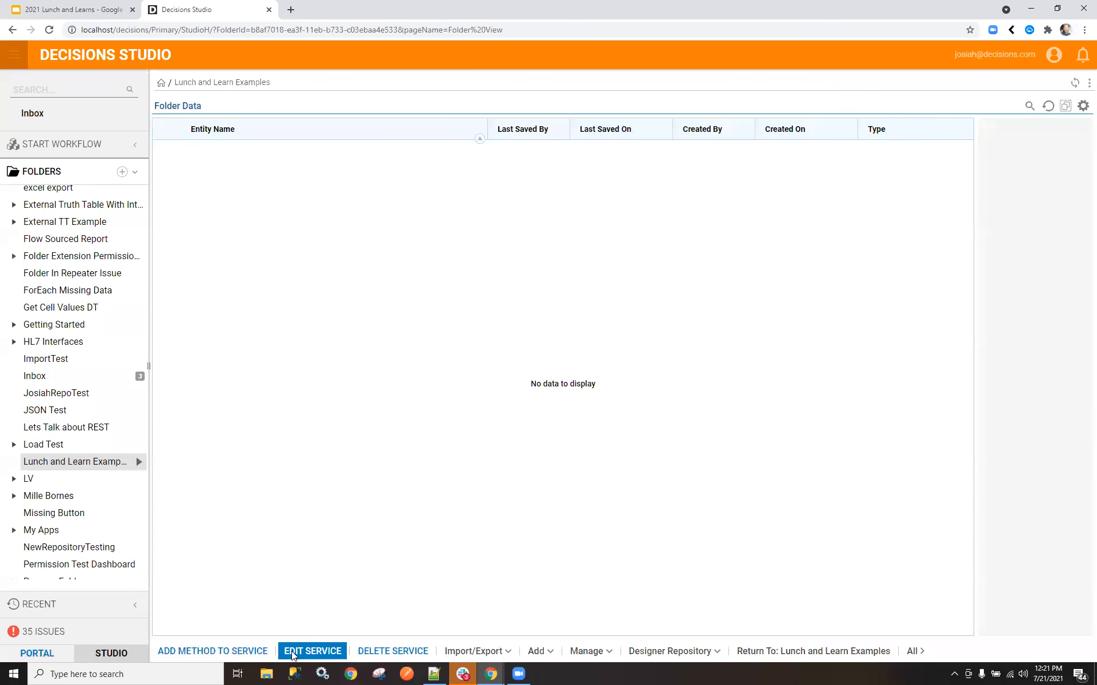
# Try the Binary step output type in a new method definition for the REST service, and cancel the method
pyautogui.click(233, 651)
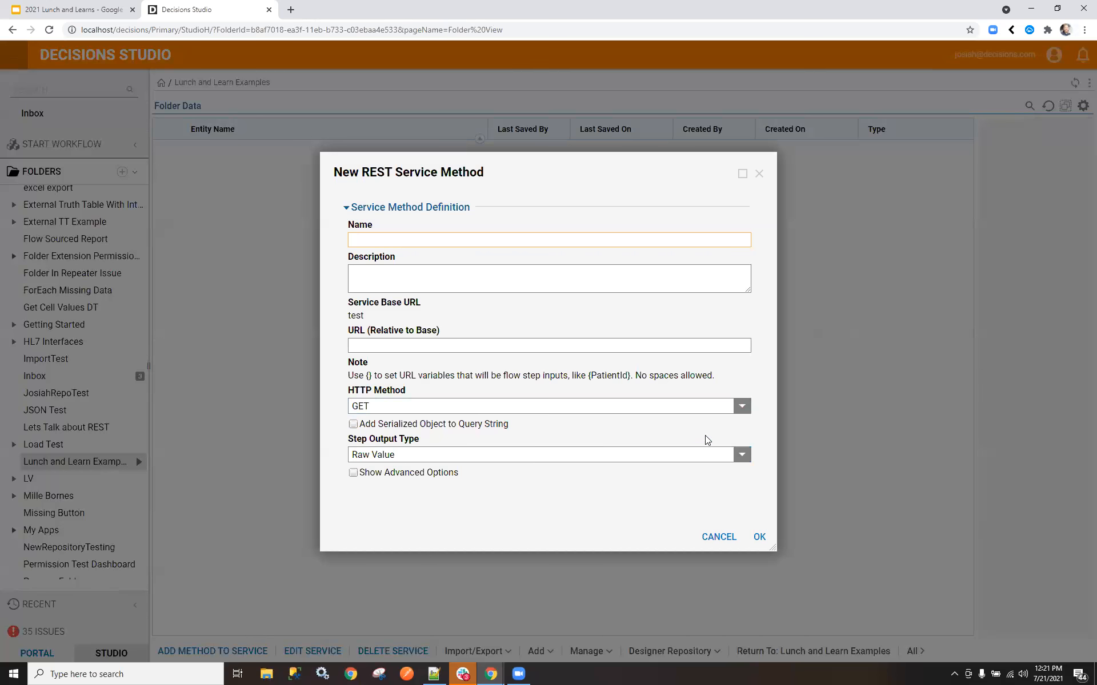
pyautogui.click(741, 454)
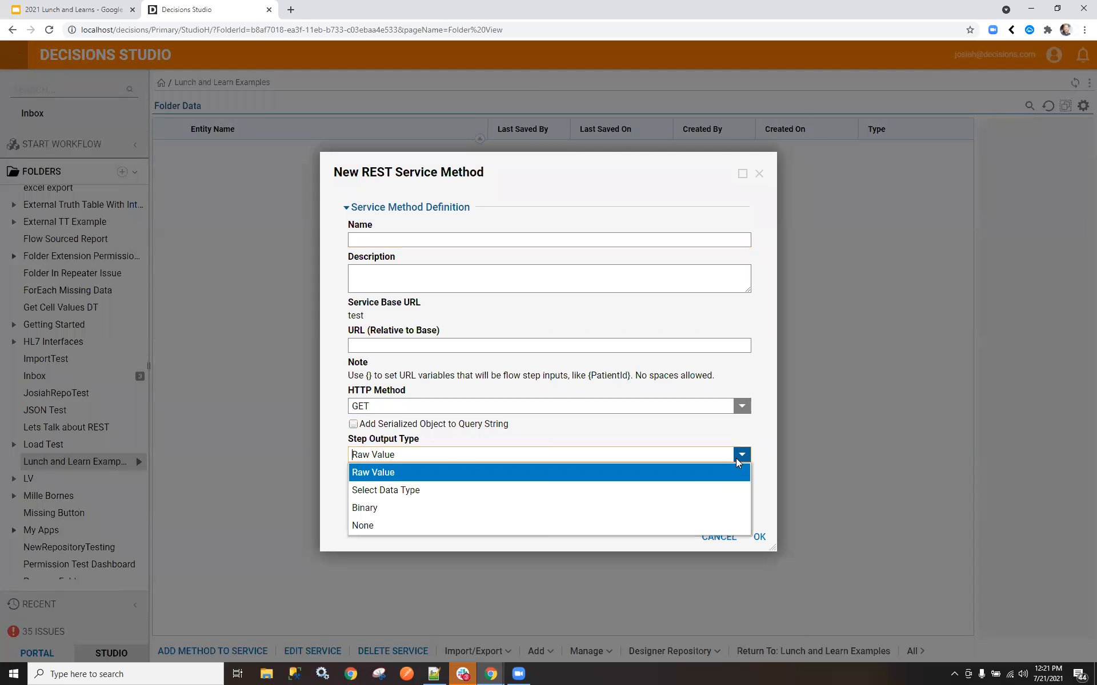
pyautogui.click(568, 510)
pyautogui.click(701, 481)
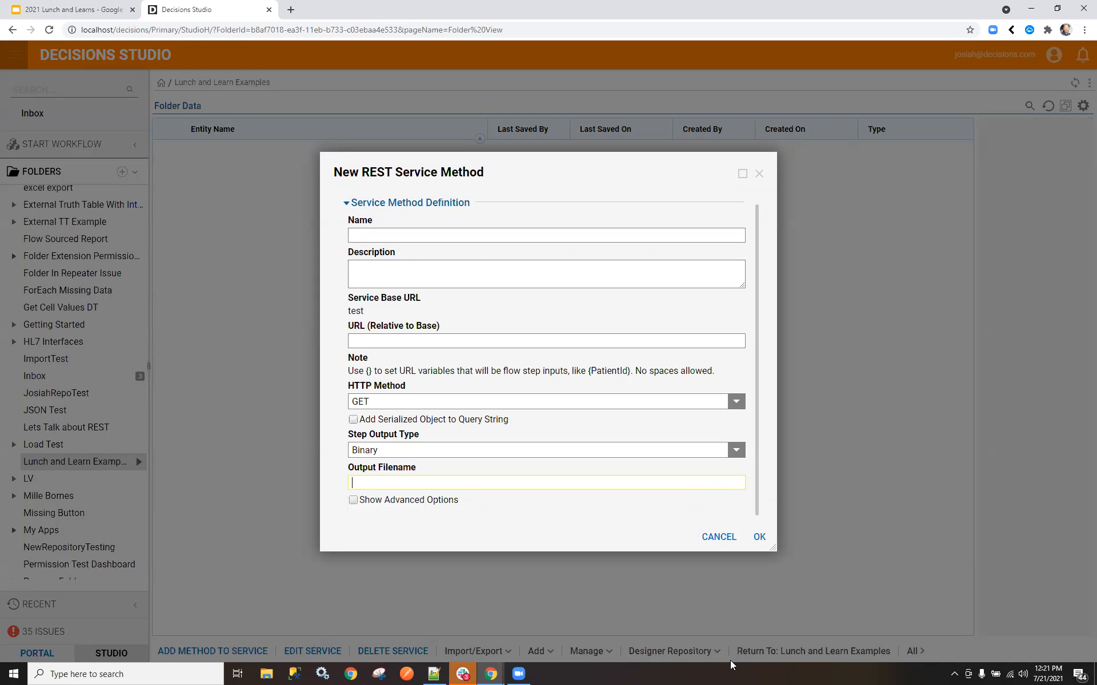
pyautogui.click(712, 539)
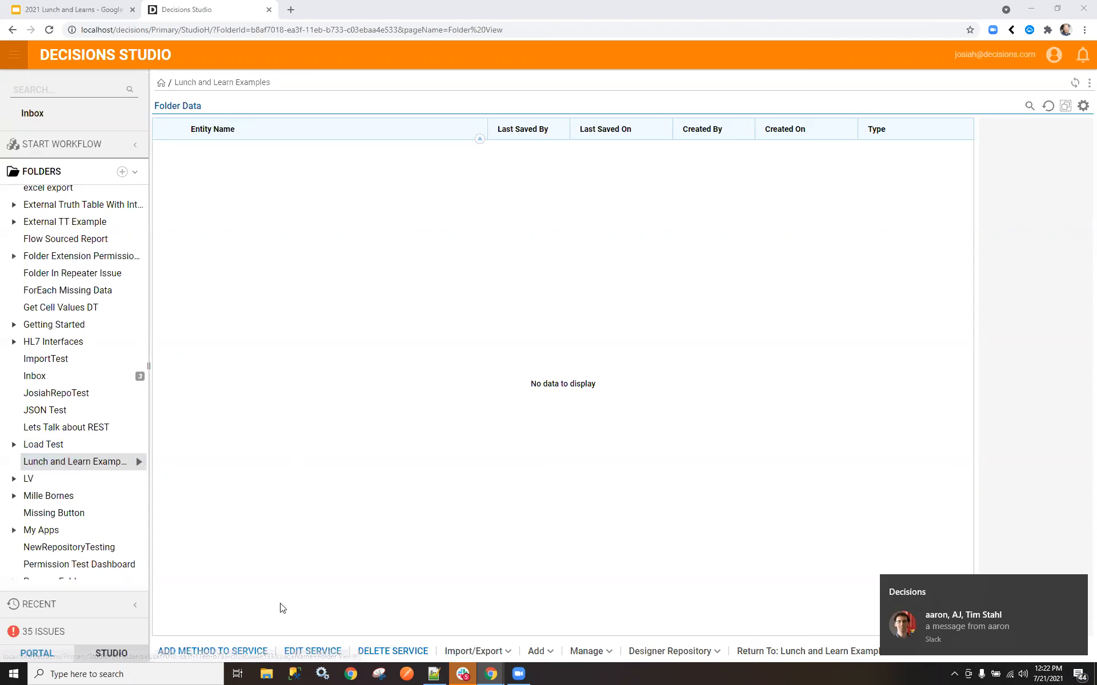
# Open Flow 3 from the Lunch and Learn Examples folder for editing and select its first form step
pyautogui.click(102, 462)
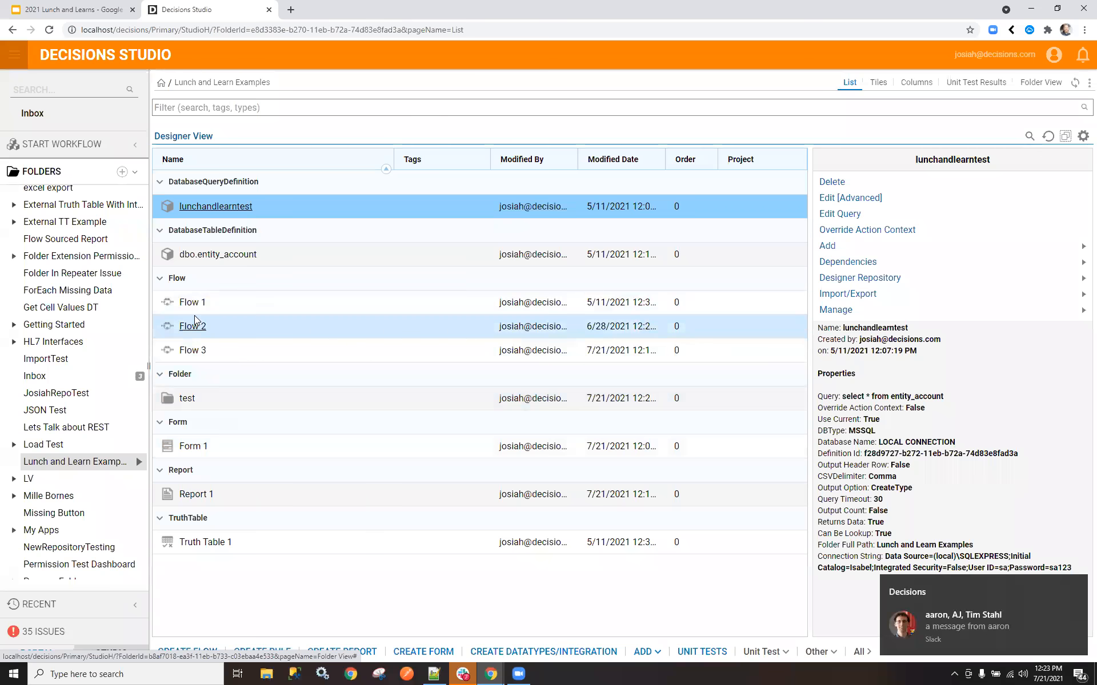
pyautogui.click(193, 351)
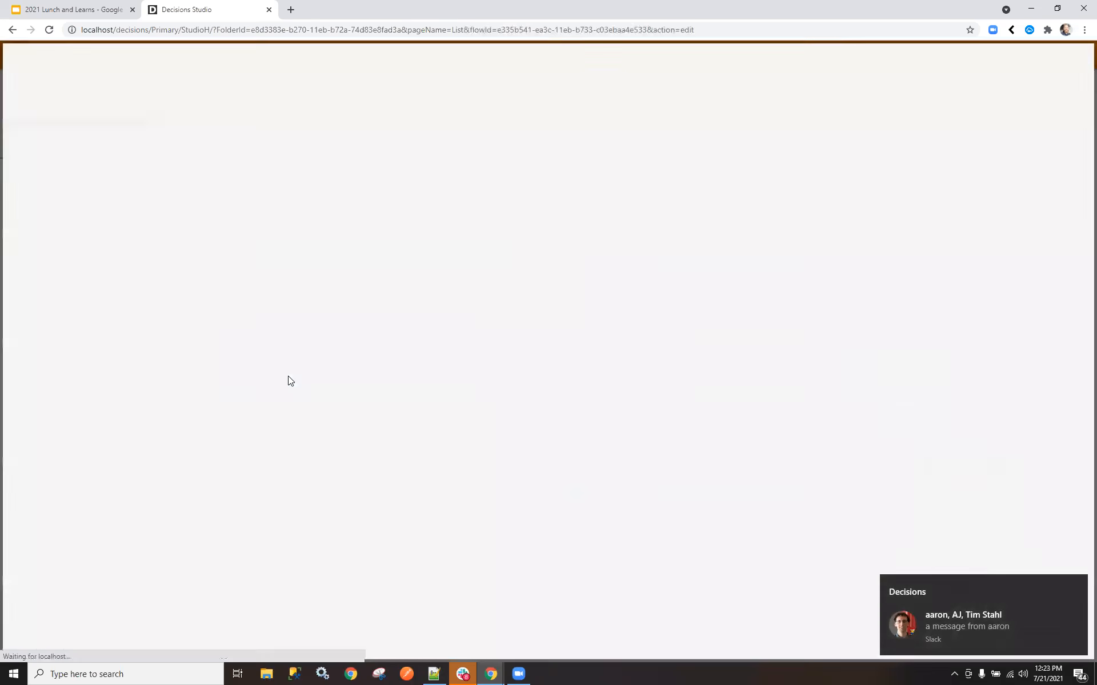
pyautogui.click(298, 200)
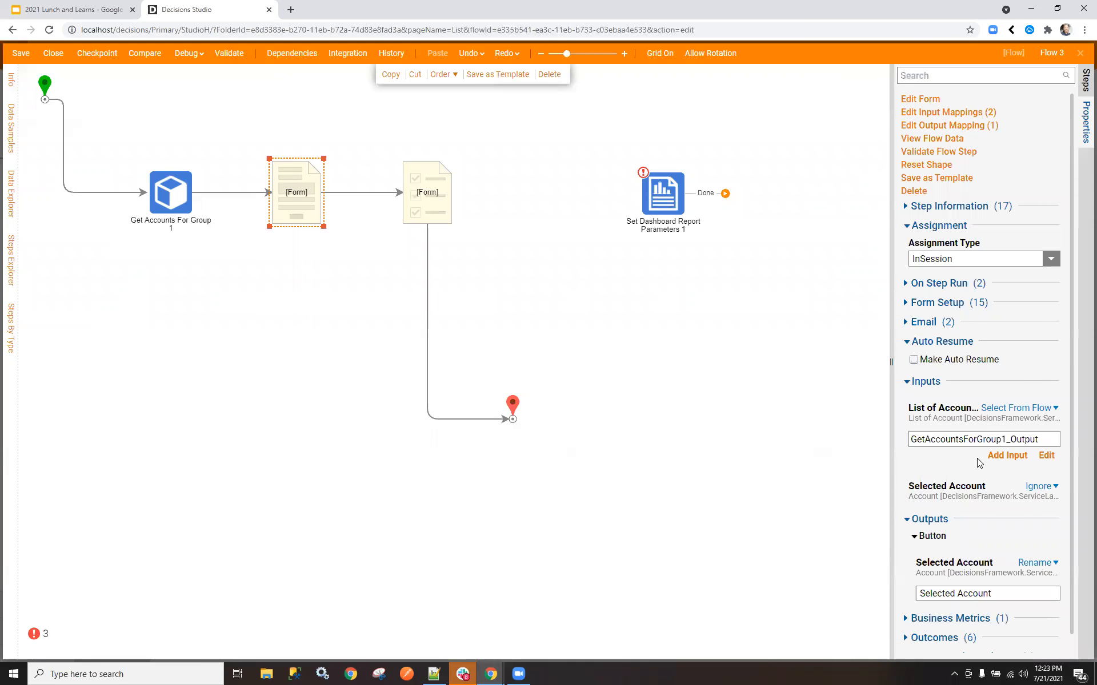
# Examine the account properties the Get Accounts For Group 1 output offers for the form's List of Accounts input
pyautogui.scroll(-1, 979, 463)
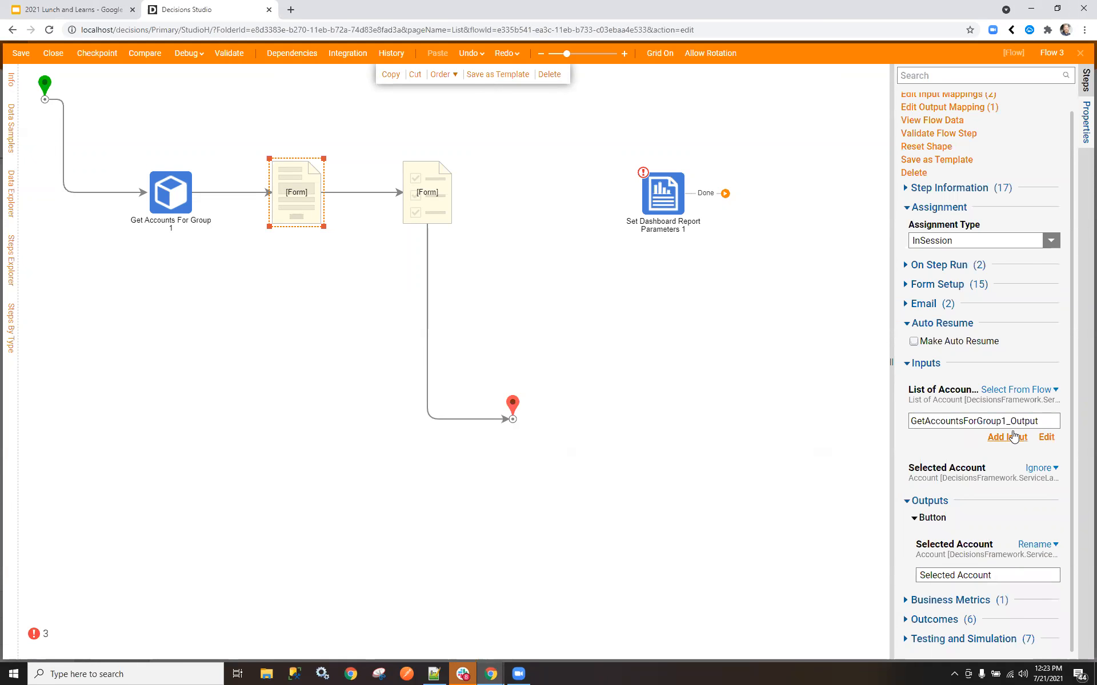
pyautogui.click(1047, 437)
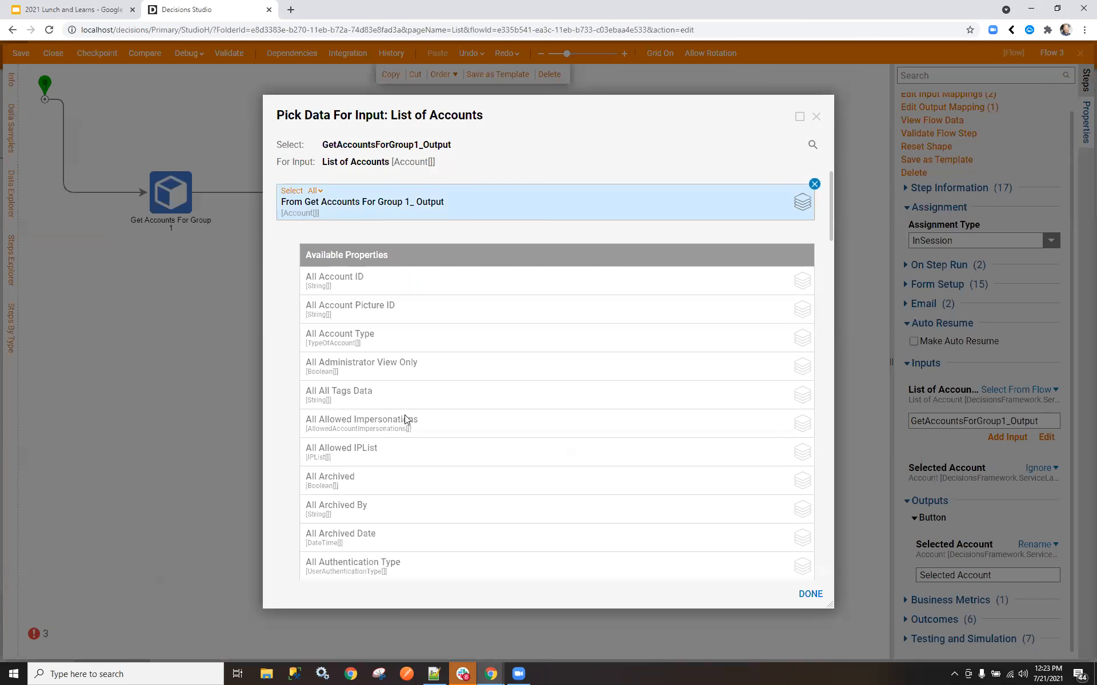
pyautogui.scroll(-20, 405, 415)
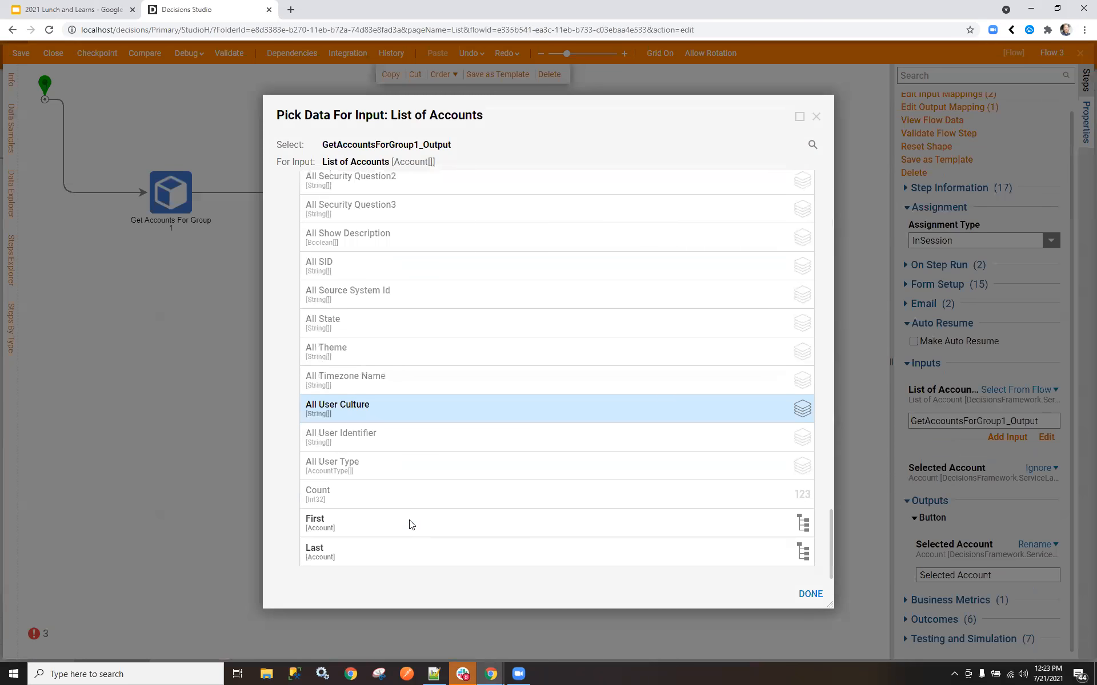
pyautogui.scroll(2, 375, 379)
pyautogui.scroll(20, 376, 377)
pyautogui.scroll(15, 416, 452)
pyautogui.scroll(-6, 417, 448)
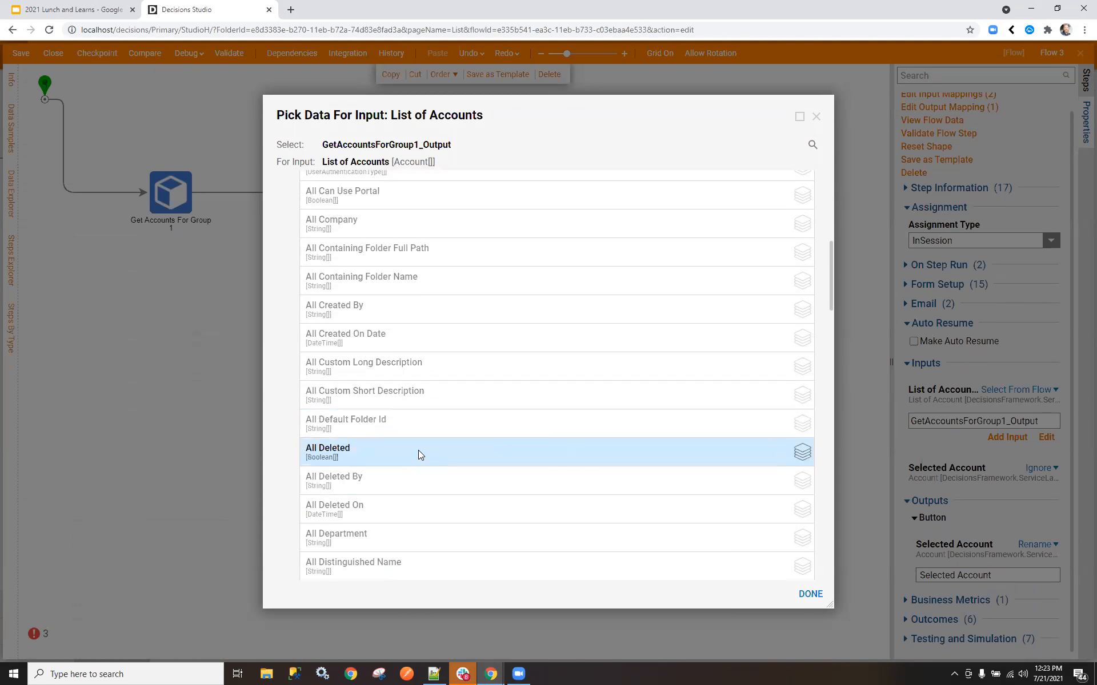
pyautogui.scroll(1, 418, 450)
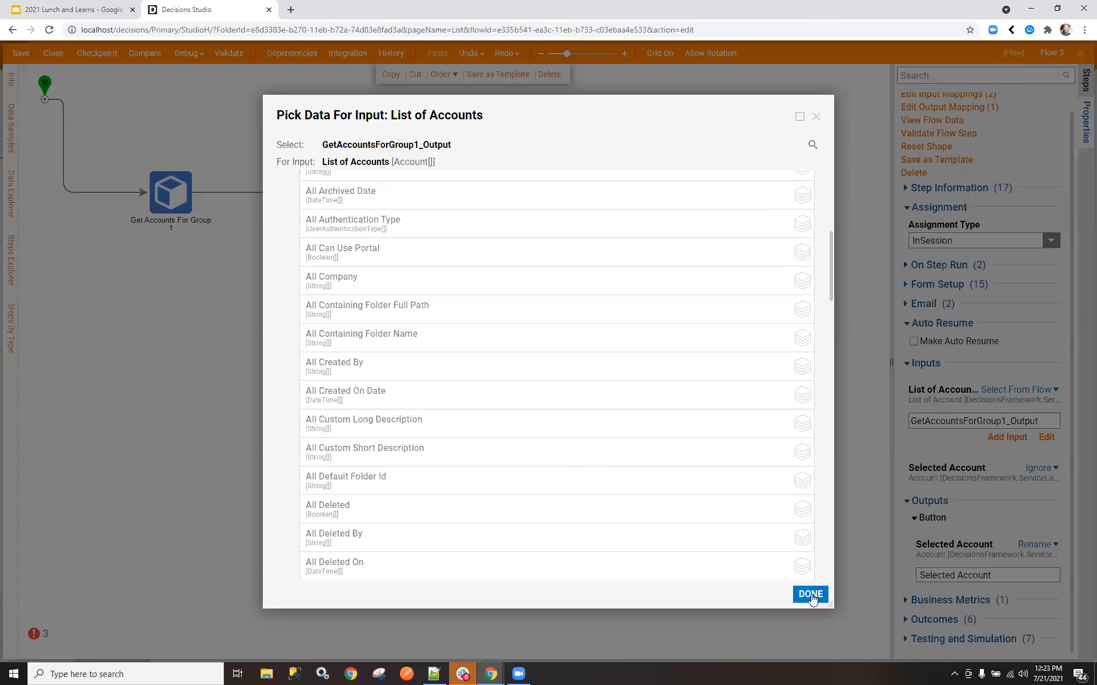
pyautogui.scroll(5, 400, 206)
pyautogui.click(444, 212)
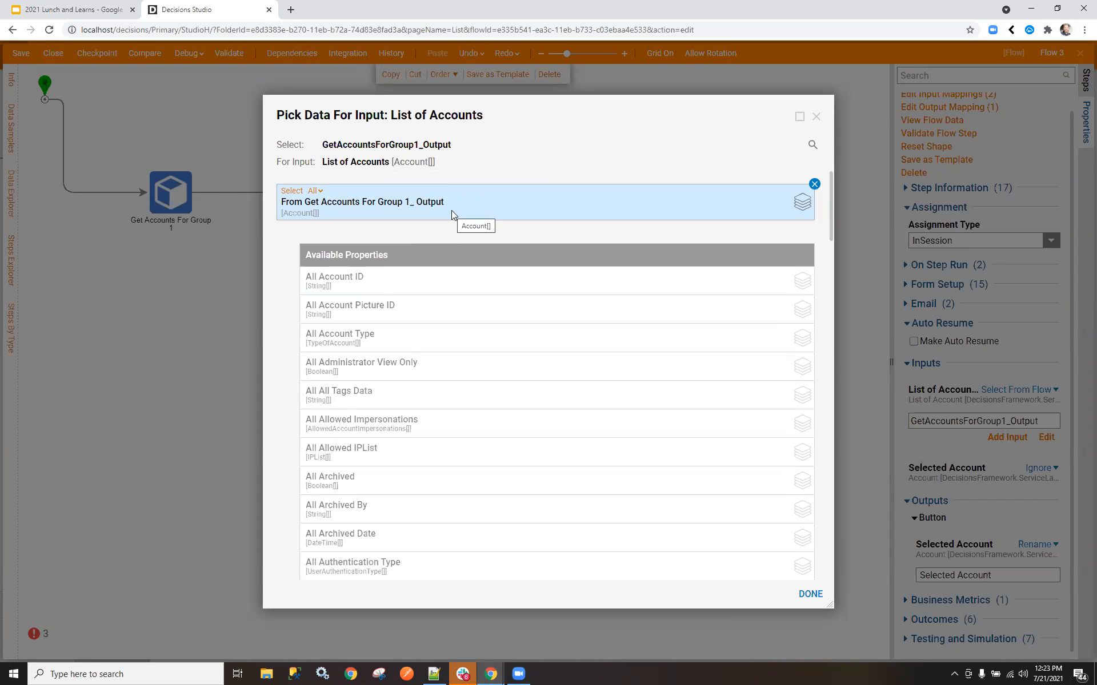
pyautogui.scroll(-5, 458, 263)
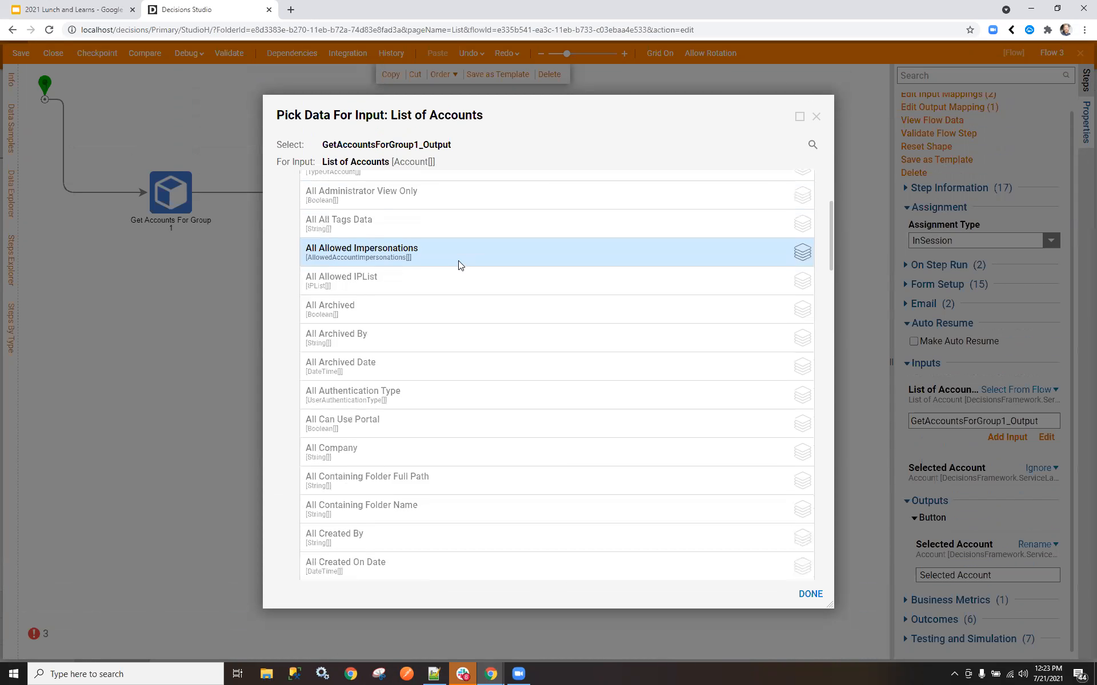
pyautogui.scroll(-2, 460, 263)
pyautogui.scroll(-3, 459, 263)
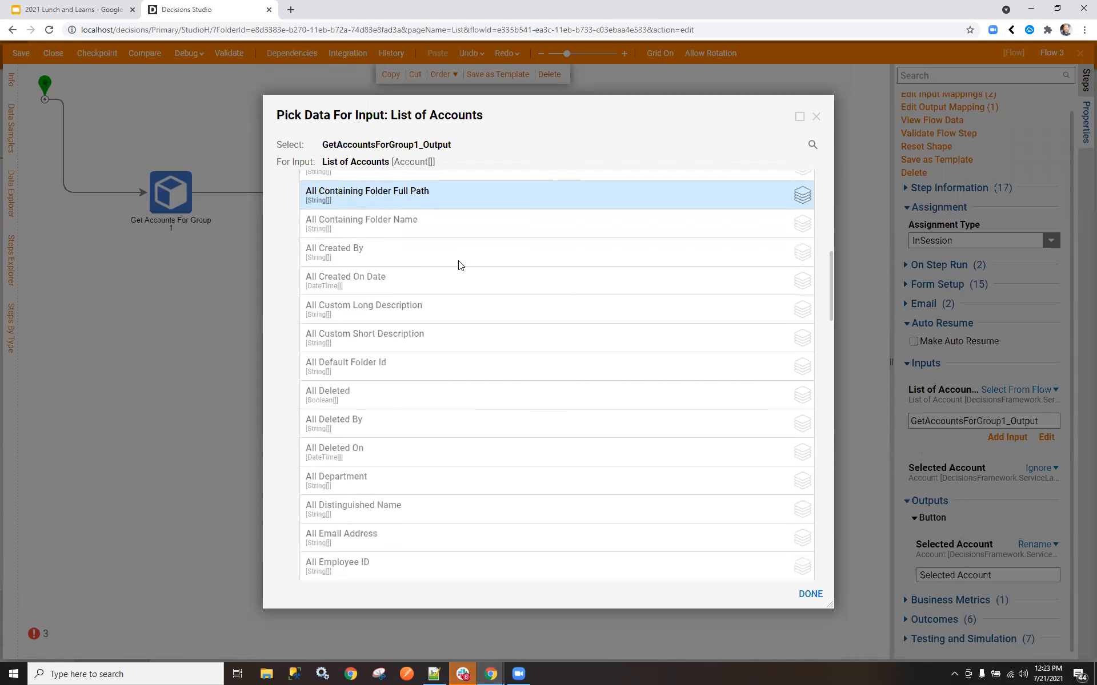
pyautogui.scroll(-10, 472, 269)
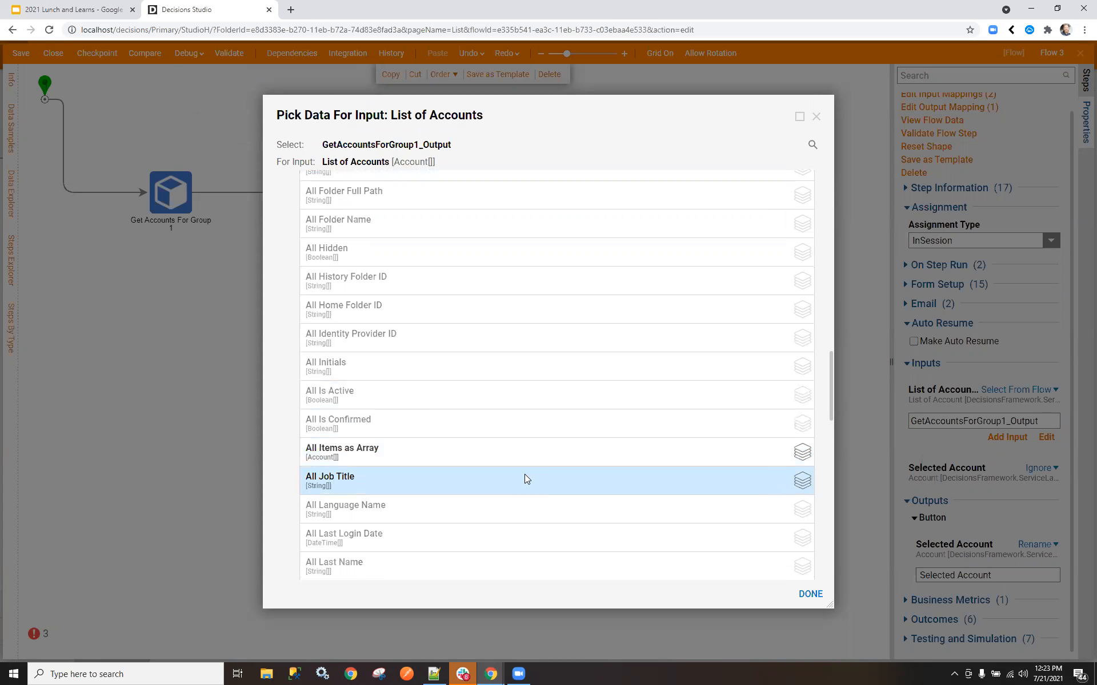
pyautogui.scroll(15, 524, 474)
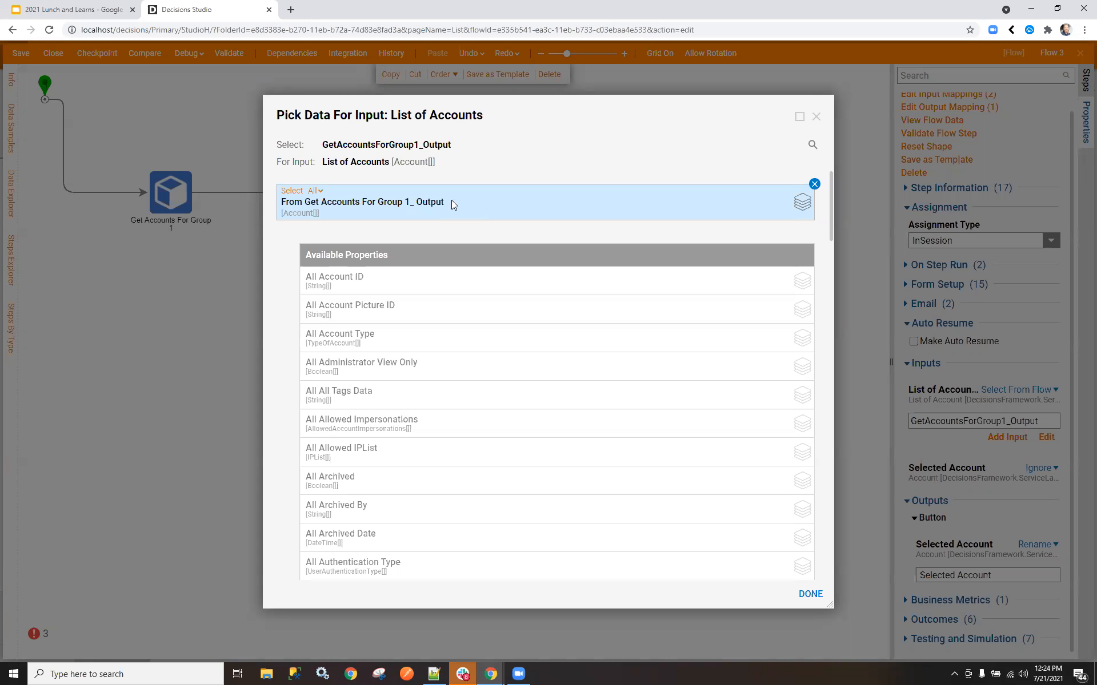
pyautogui.click(799, 594)
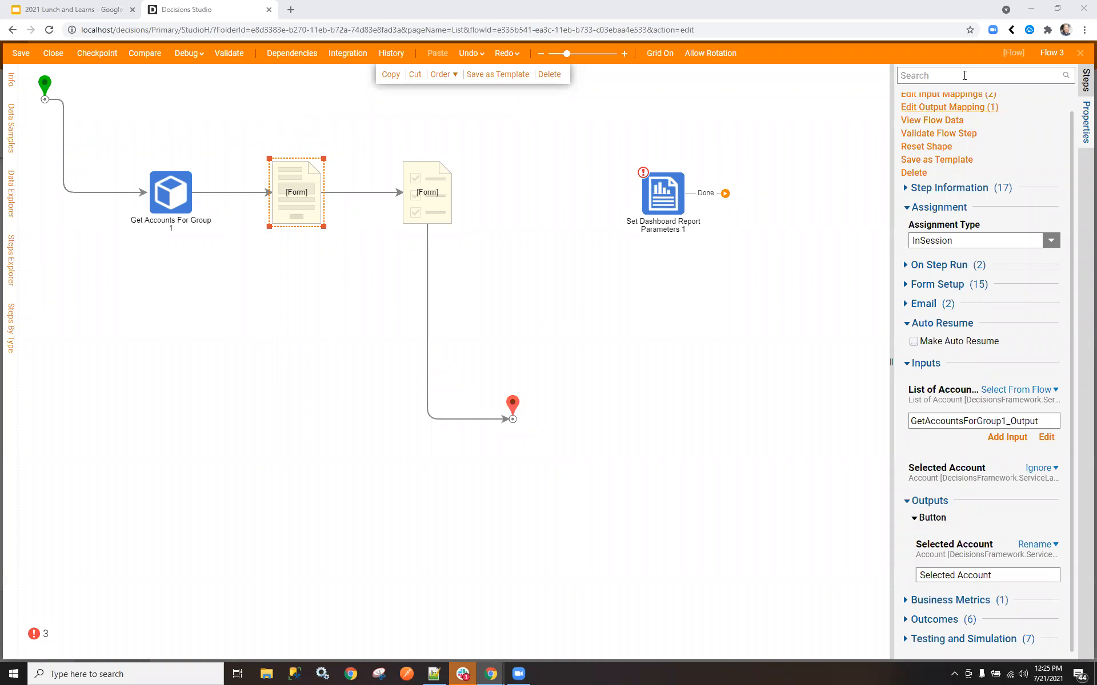
# Open the first form step's form for editing and place a Video control in the large lower-right grid cell
pyautogui.scroll(1, 928, 84)
pyautogui.click(914, 100)
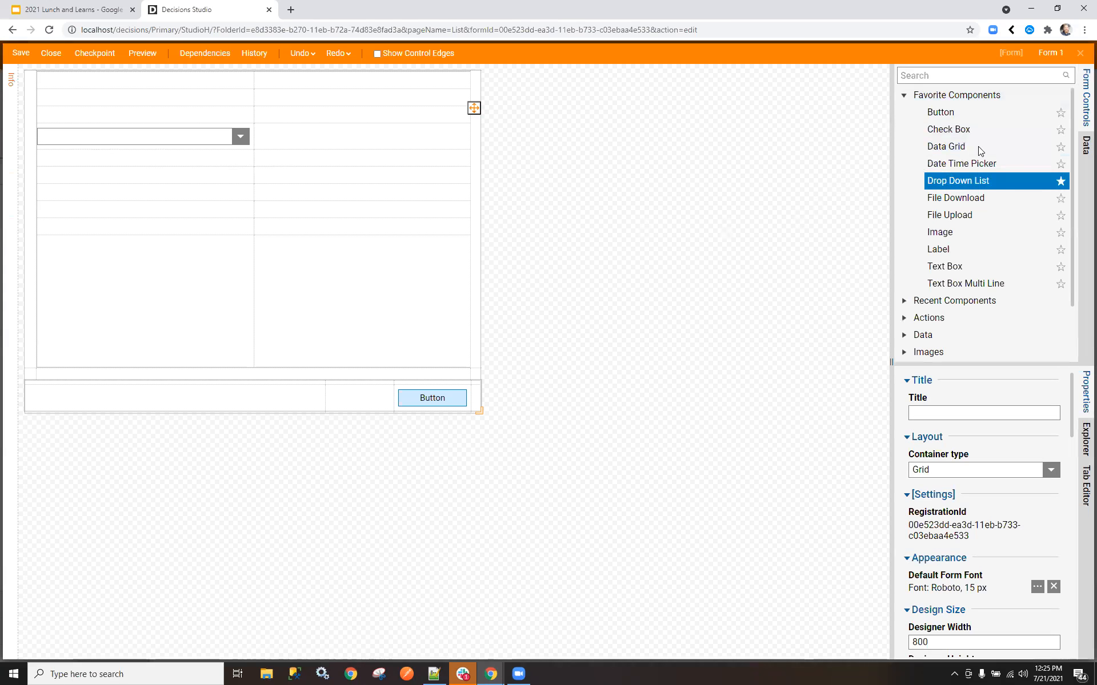
pyautogui.click(944, 76)
pyautogui.write('video')
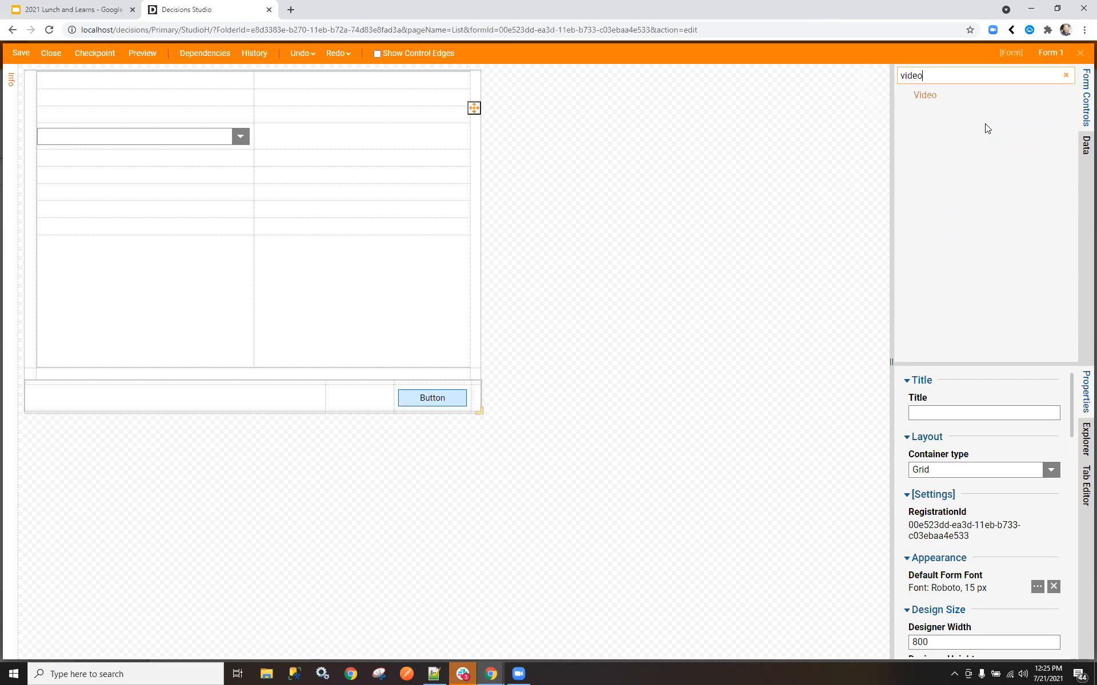
pyautogui.moveTo(928, 96); pyautogui.dragTo(340, 281)
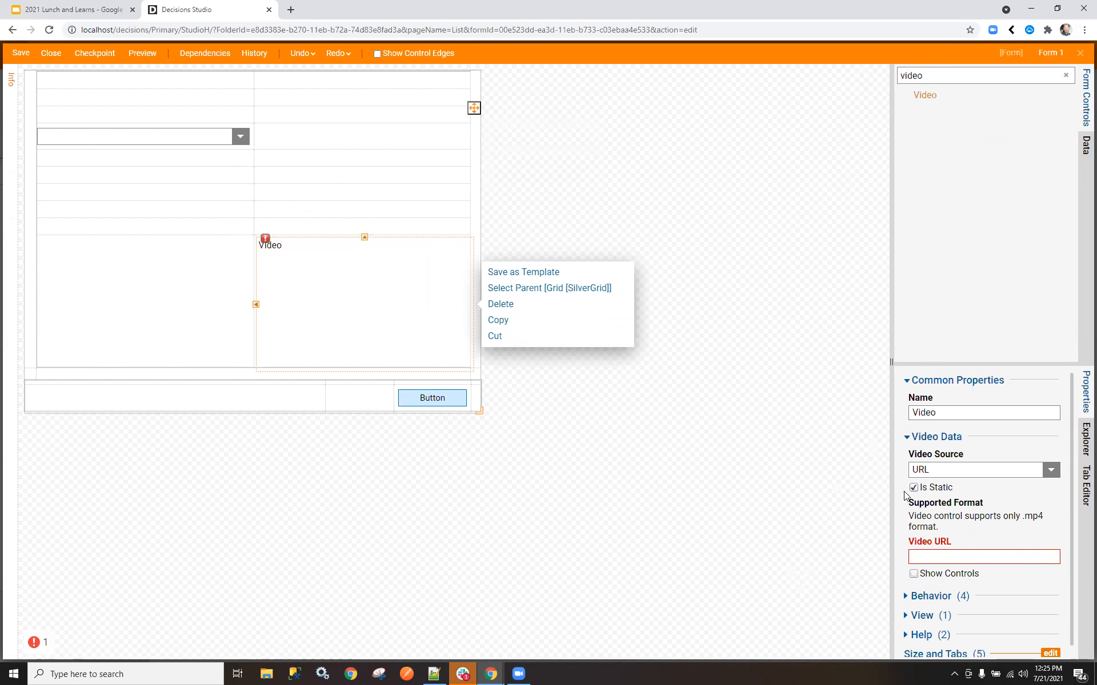
# Set the Video control's source to FileData and view its file upload settings
pyautogui.scroll(-1, 1024, 526)
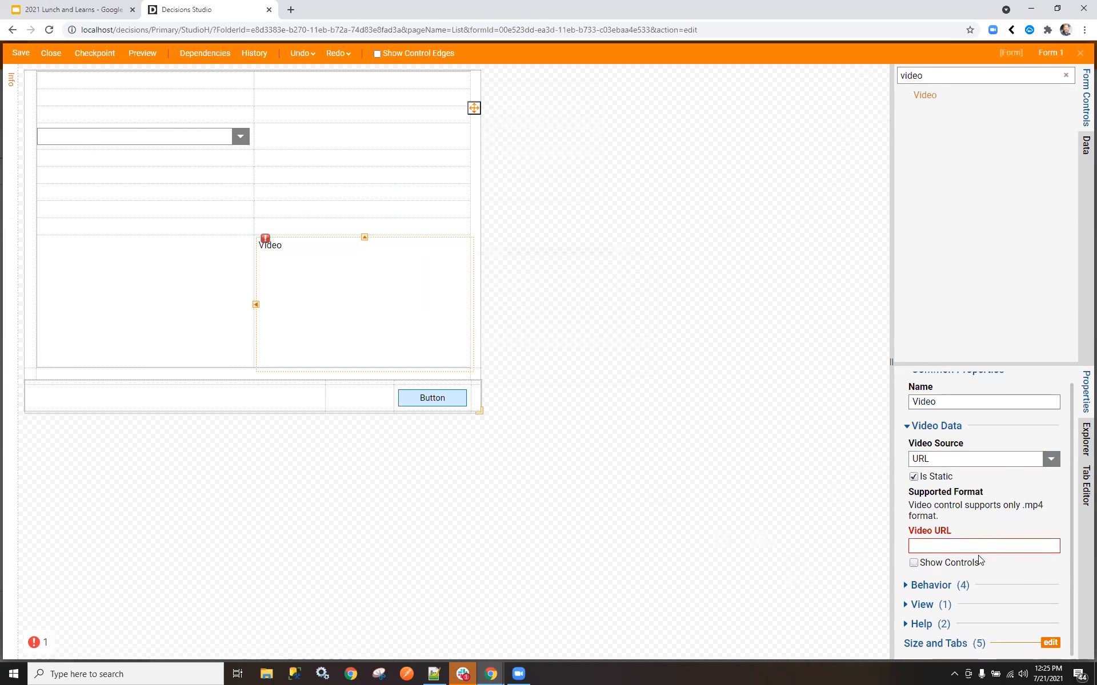
pyautogui.click(1050, 459)
pyautogui.click(1006, 492)
pyautogui.scroll(-3, 982, 492)
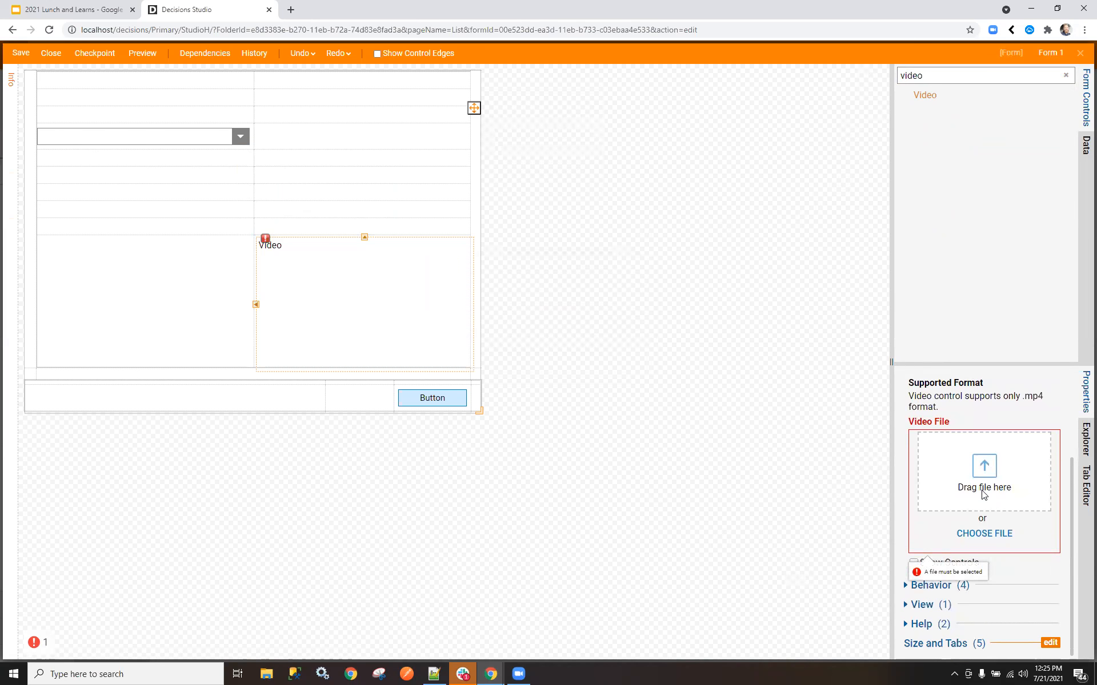
pyautogui.scroll(3, 983, 491)
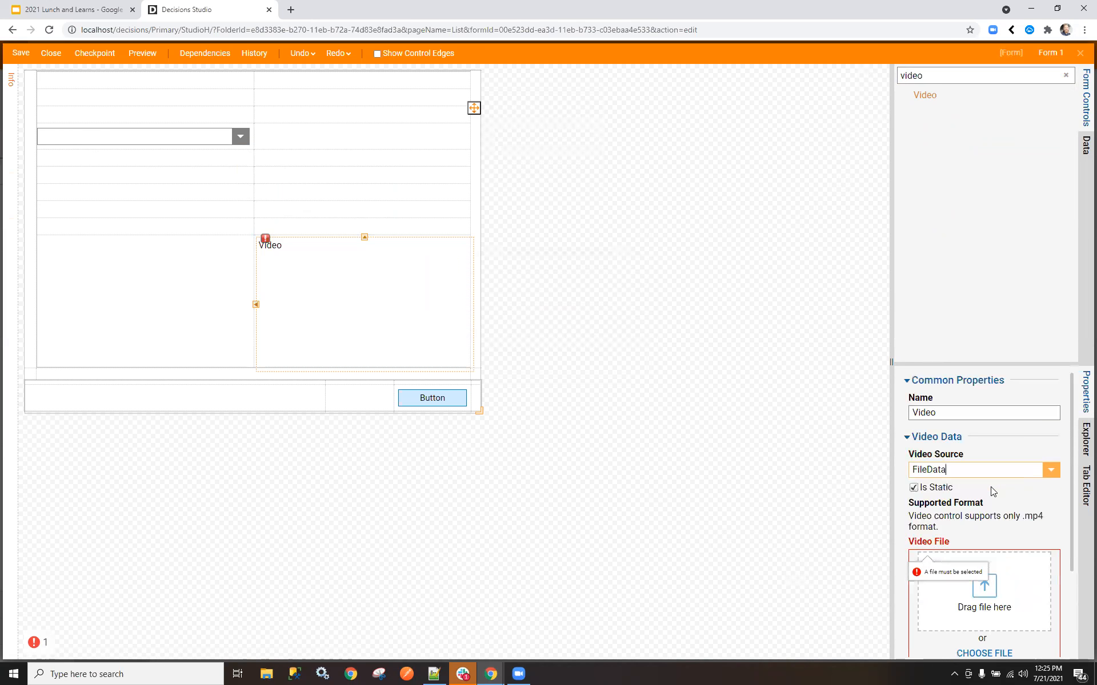
# Try the Video control's Is Static and Show Controls options, and close the form without saving
pyautogui.click(918, 489)
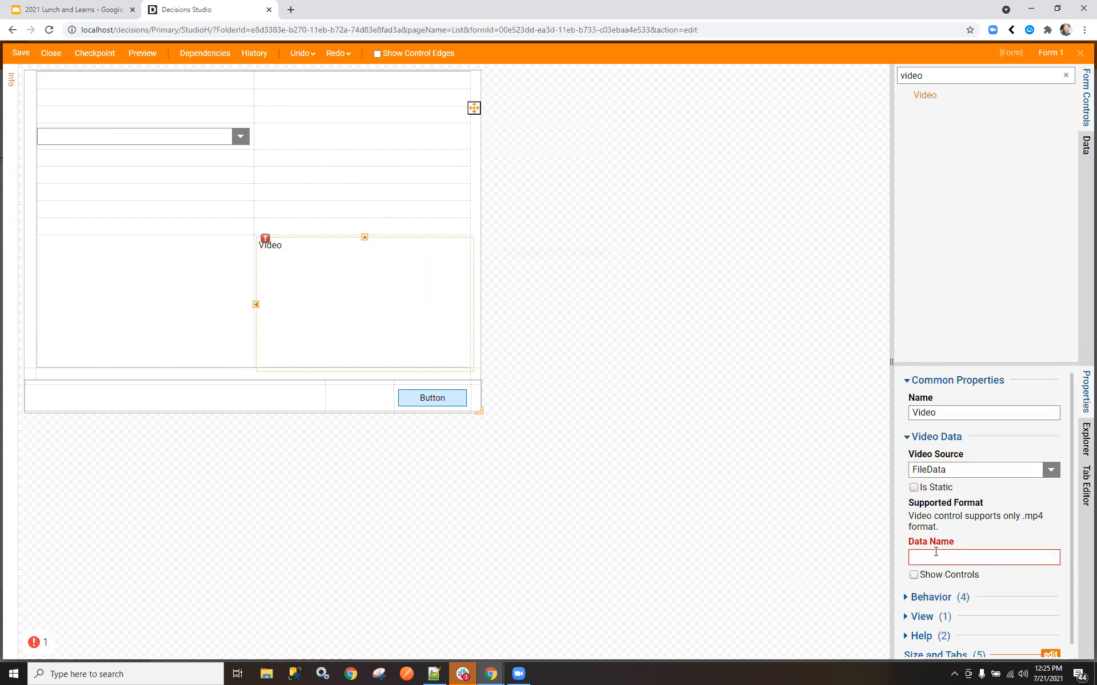
pyautogui.click(914, 487)
pyautogui.scroll(-2, 985, 474)
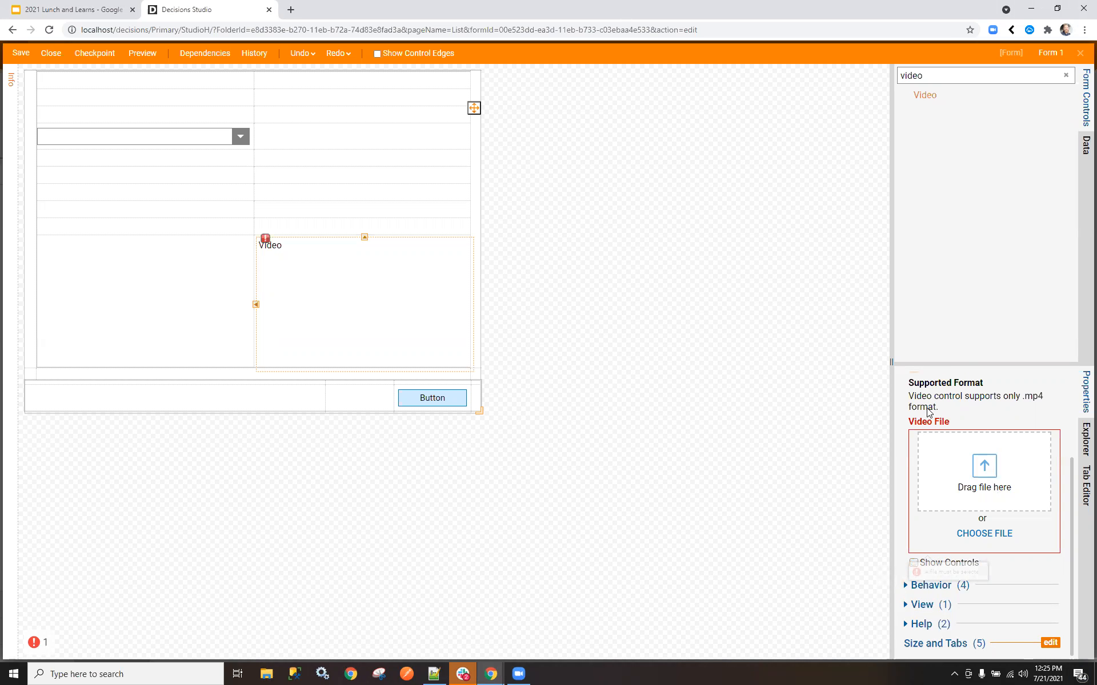
pyautogui.click(915, 563)
pyautogui.click(944, 564)
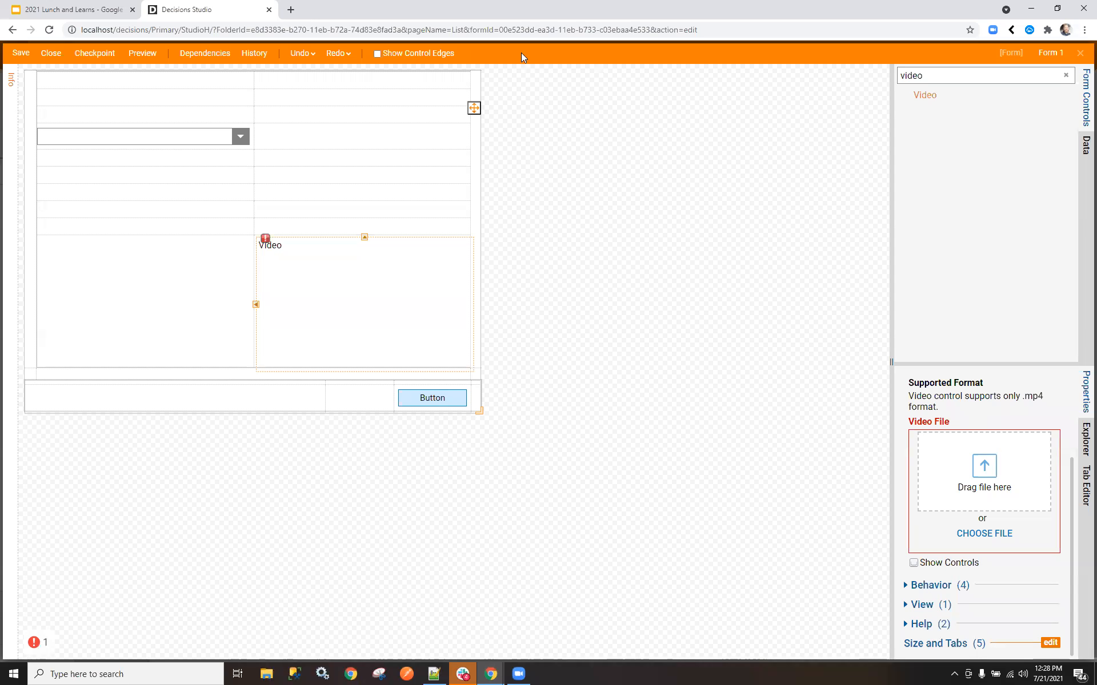
pyautogui.click(57, 52)
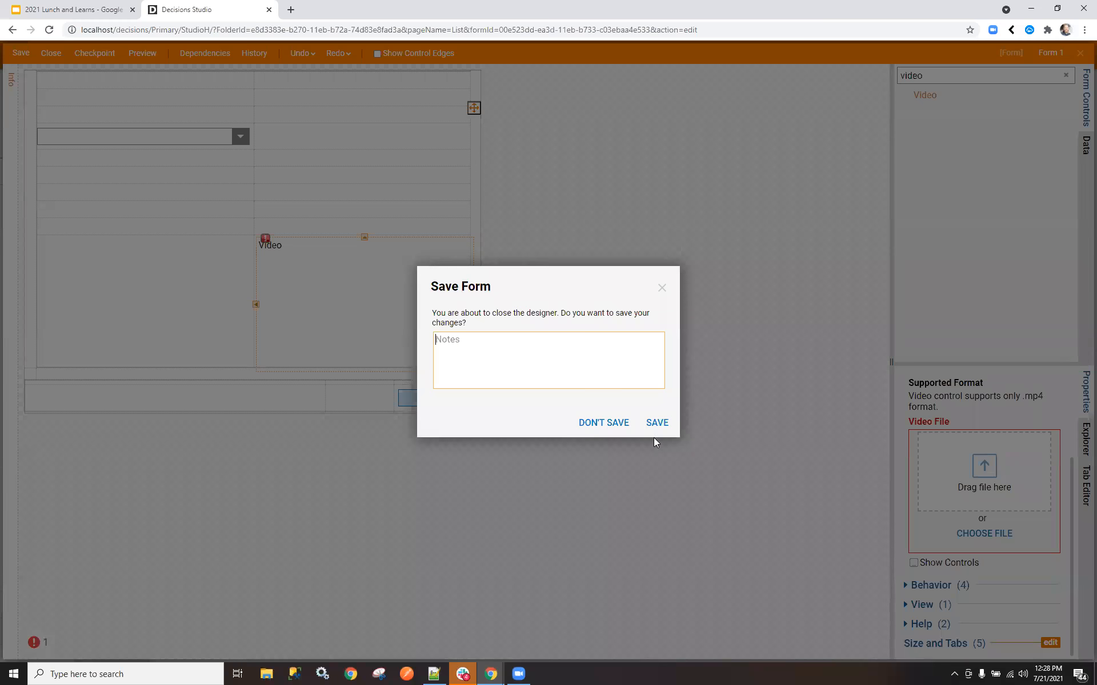
pyautogui.click(605, 423)
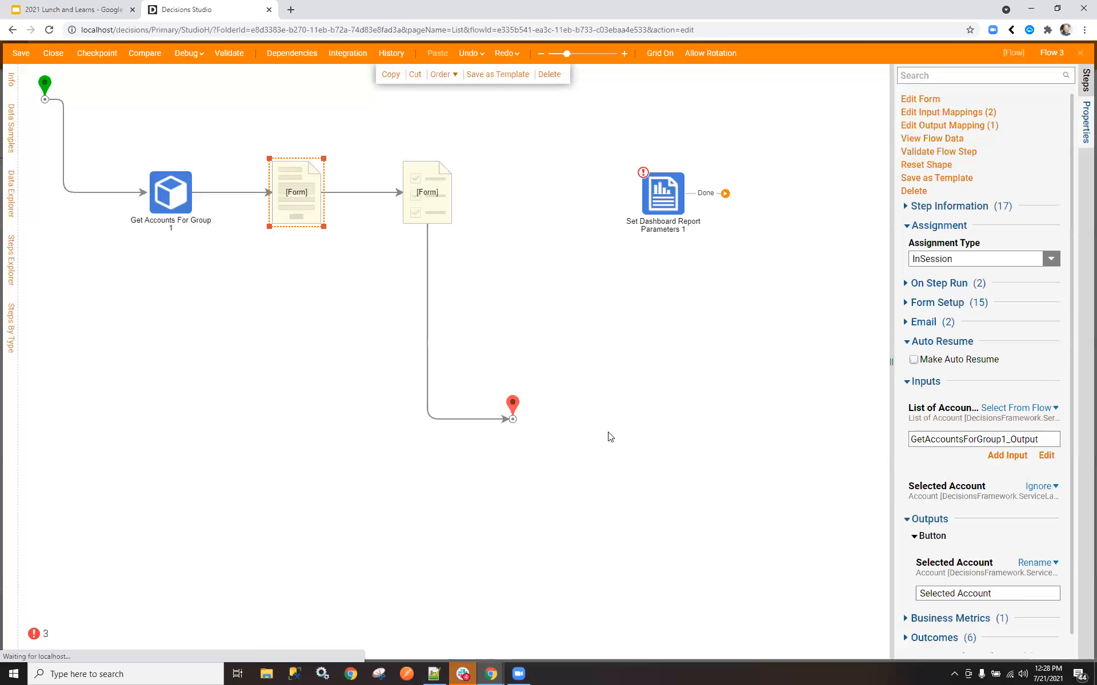
# Connect the Set Dashboard Report Parameters step between the flow's start and the first form, and save and close Flow 3
pyautogui.click(53, 53)
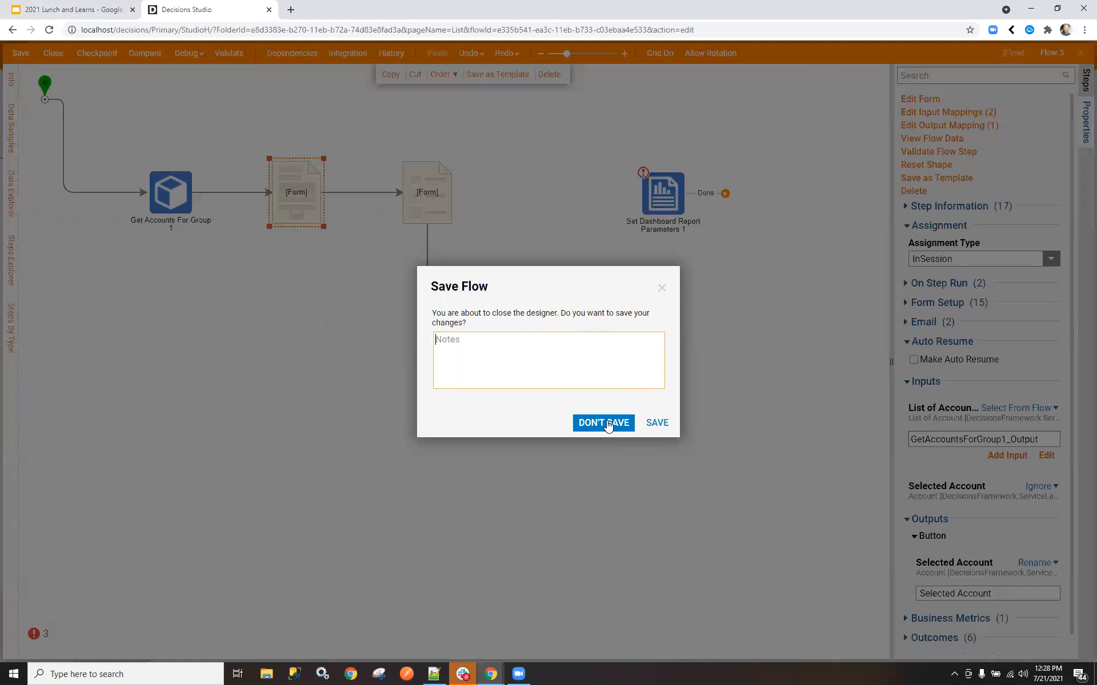
pyautogui.click(662, 288)
pyautogui.click(146, 192)
pyautogui.moveTo(147, 191); pyautogui.dragTo(656, 177)
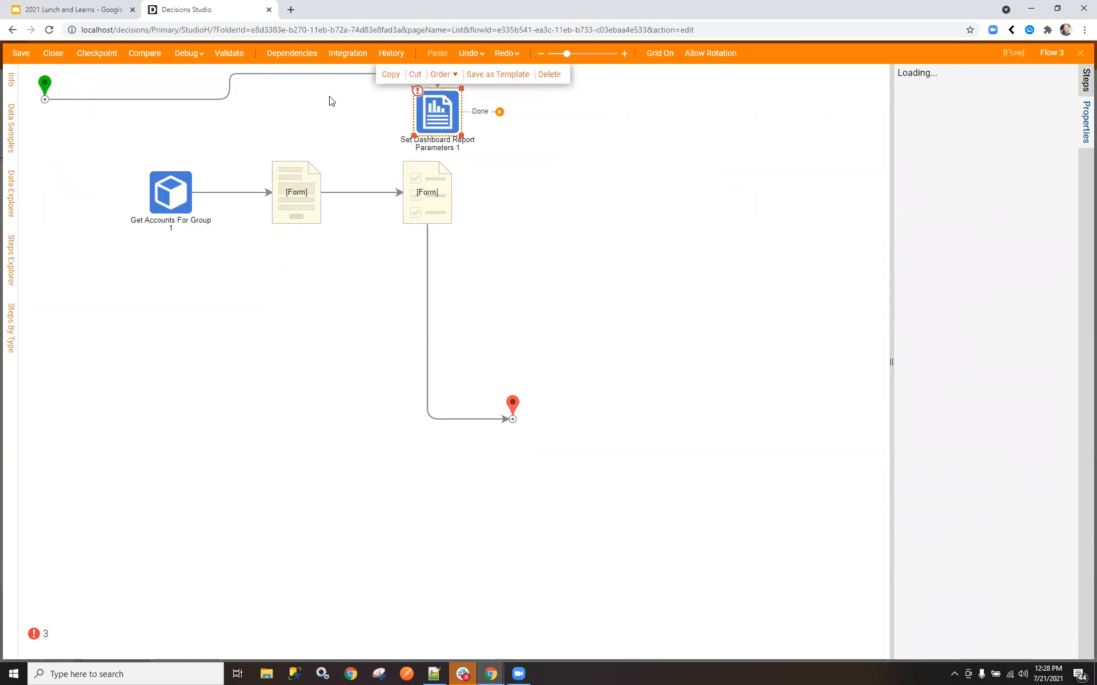
pyautogui.moveTo(290, 141); pyautogui.dragTo(289, 203)
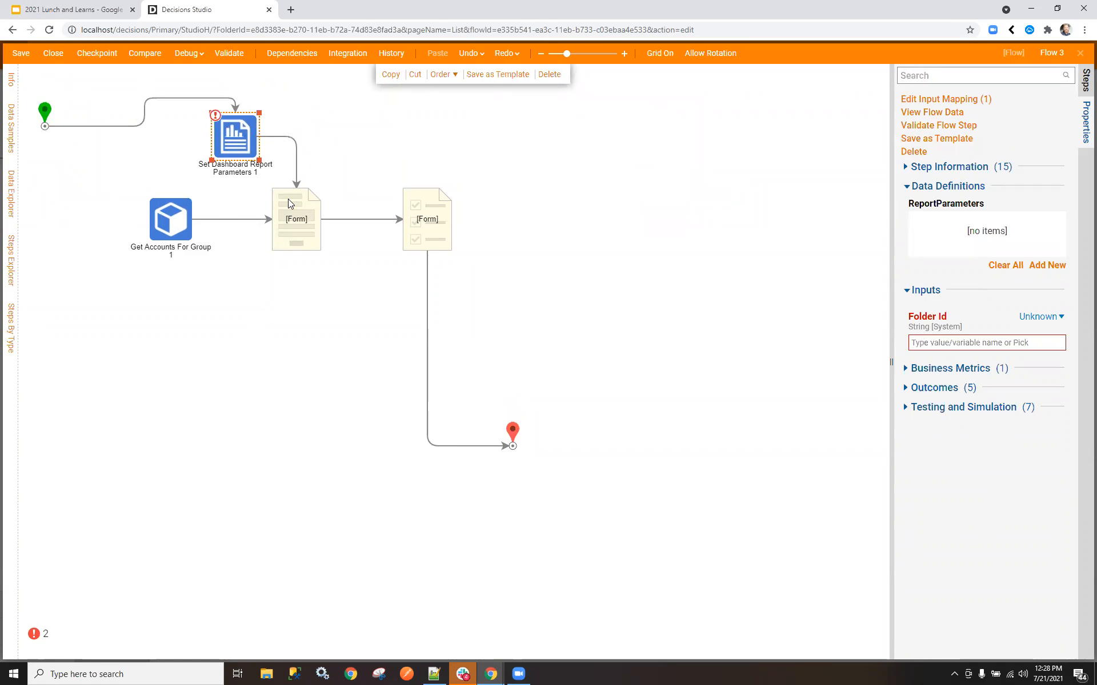
pyautogui.click(46, 54)
pyautogui.click(656, 422)
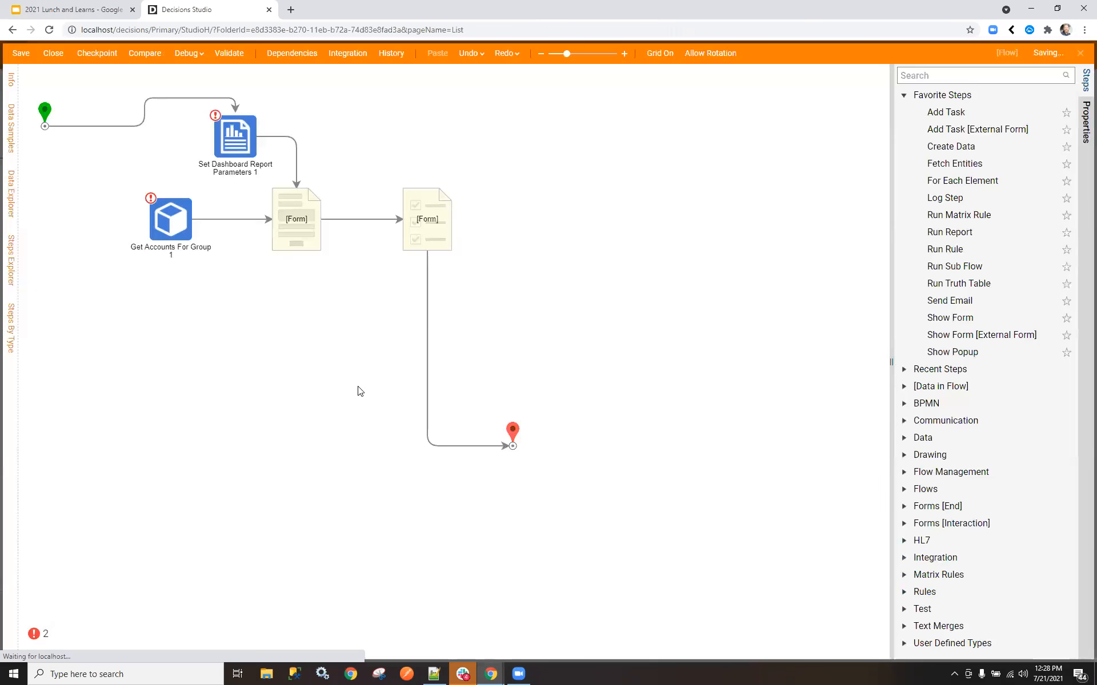
# Open Report 1 for editing and add an Account Id Equals field filter
pyautogui.doubleClick(210, 497)
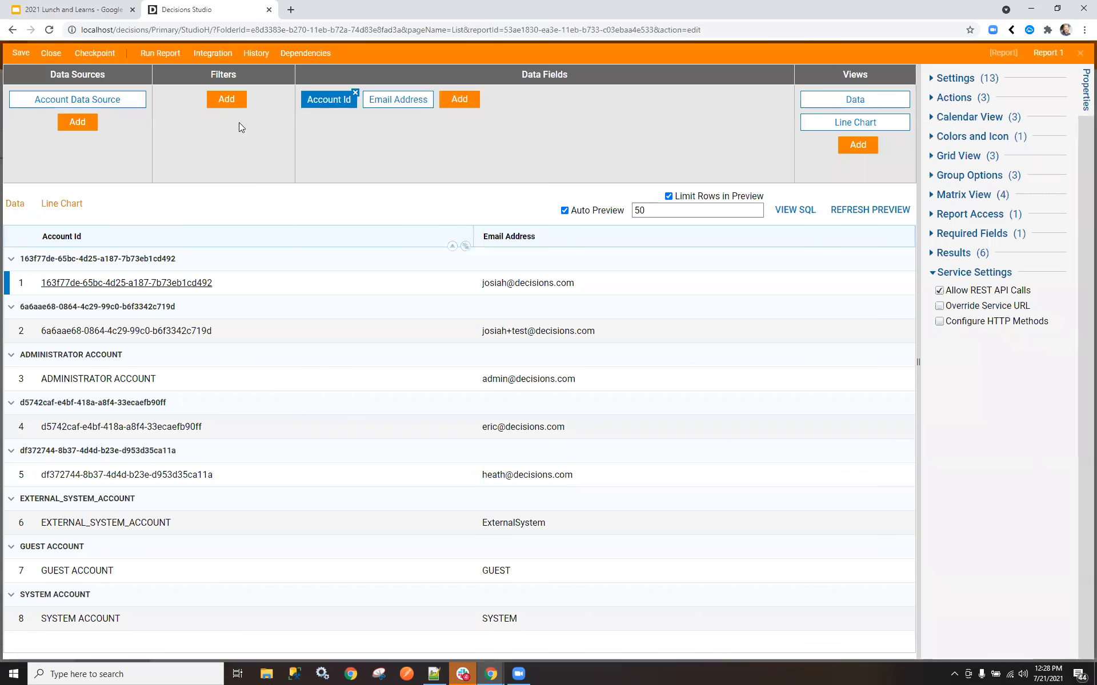
pyautogui.click(324, 100)
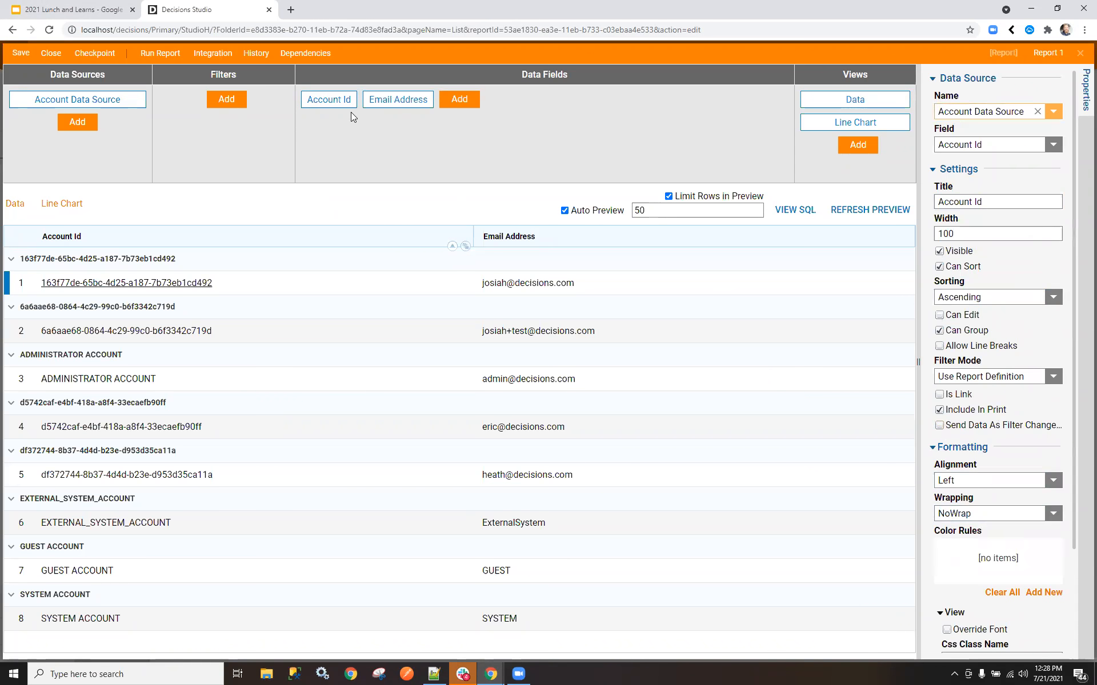
pyautogui.click(226, 99)
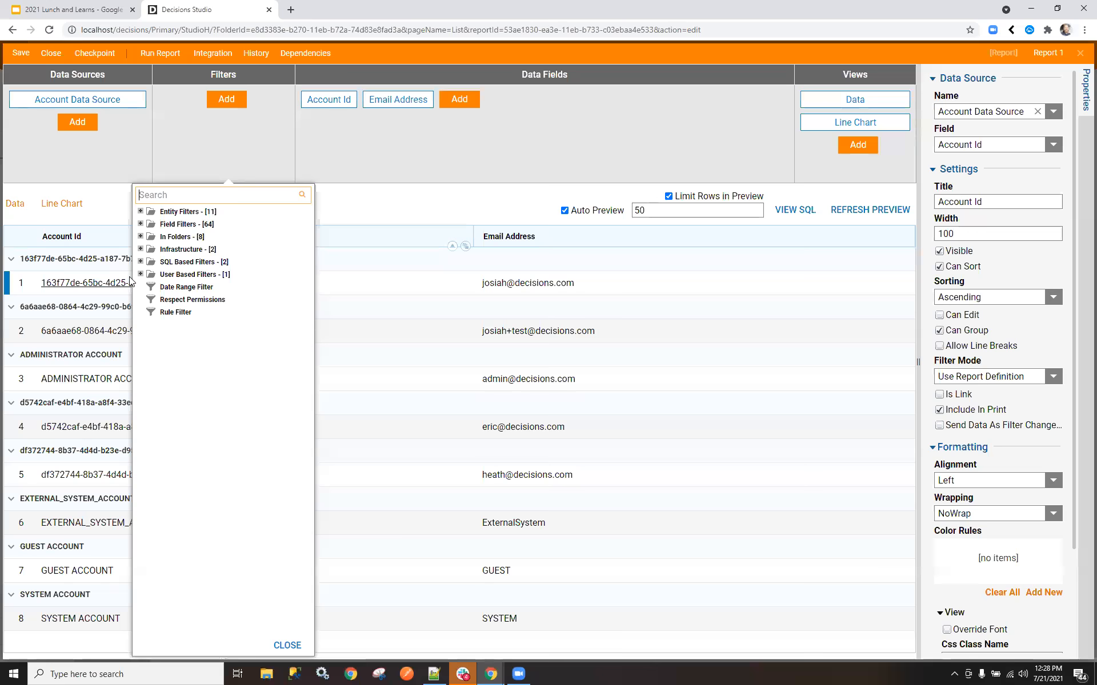
pyautogui.click(140, 224)
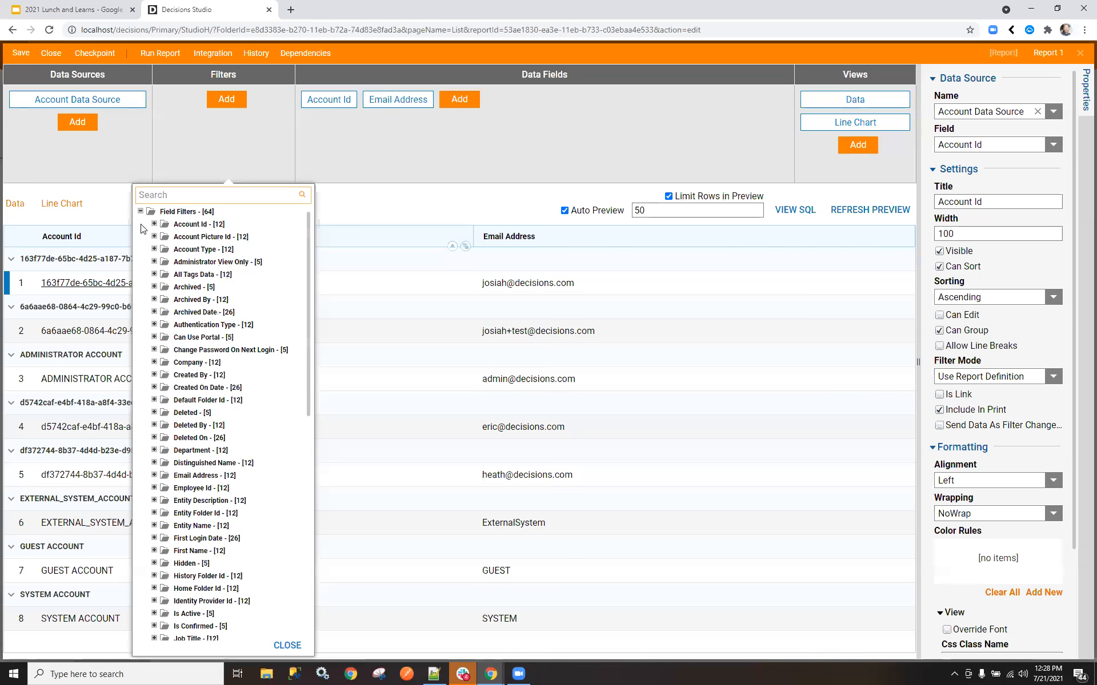
pyautogui.scroll(-5, 153, 554)
pyautogui.scroll(-5, 153, 554)
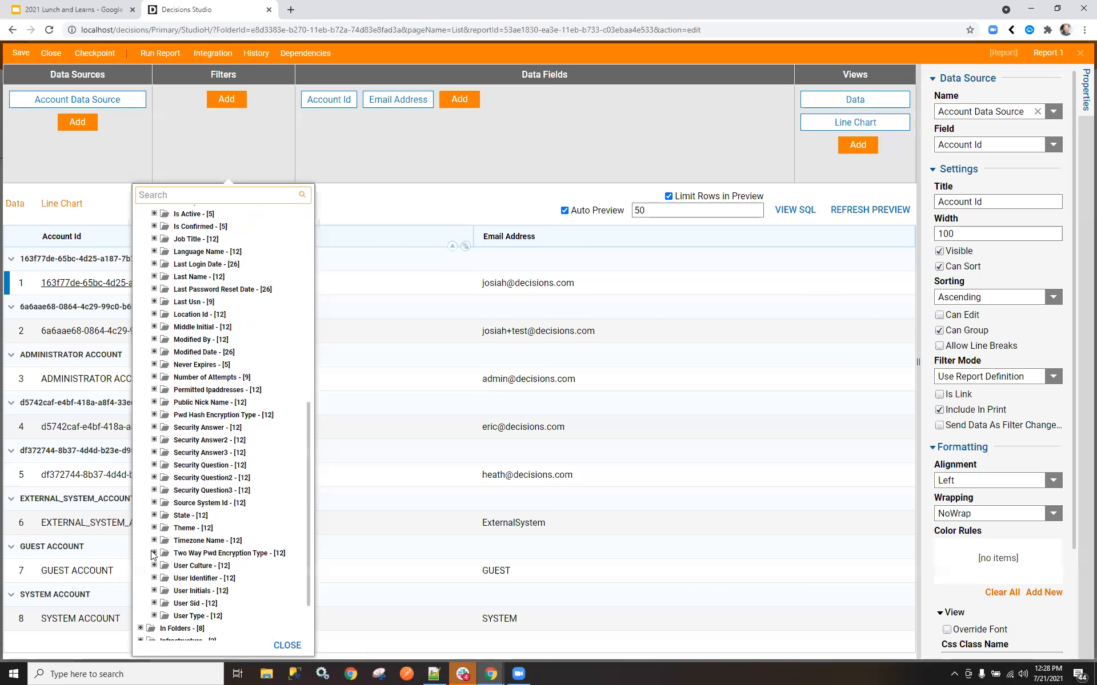
pyautogui.scroll(6, 168, 501)
pyautogui.scroll(5, 169, 501)
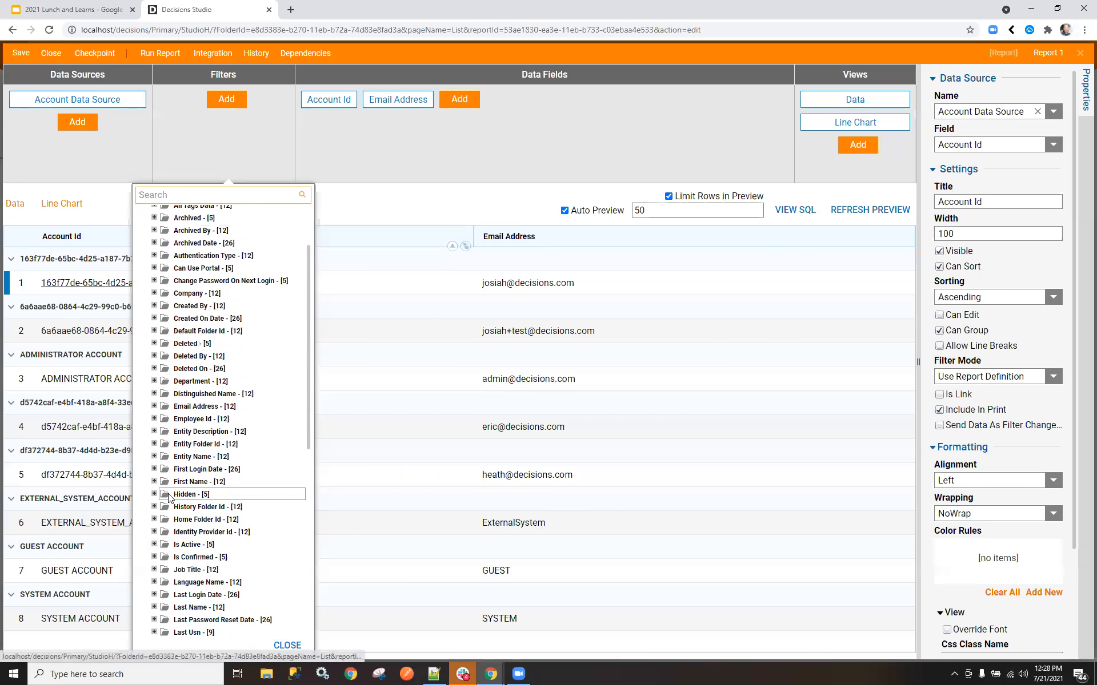
pyautogui.click(154, 236)
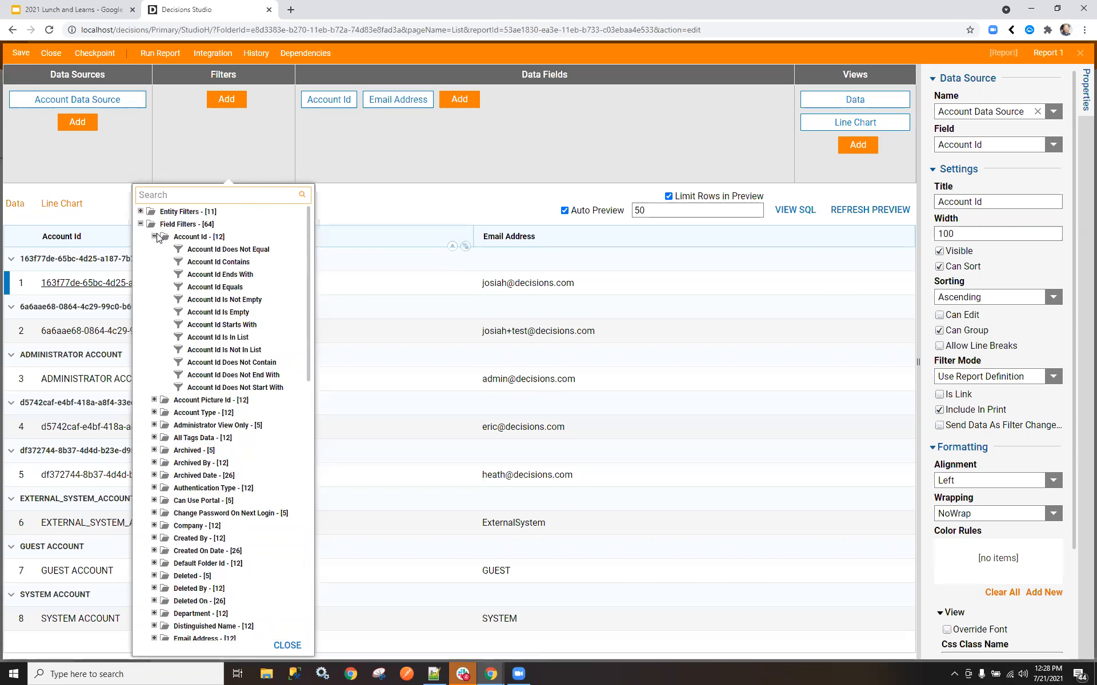
pyautogui.click(209, 287)
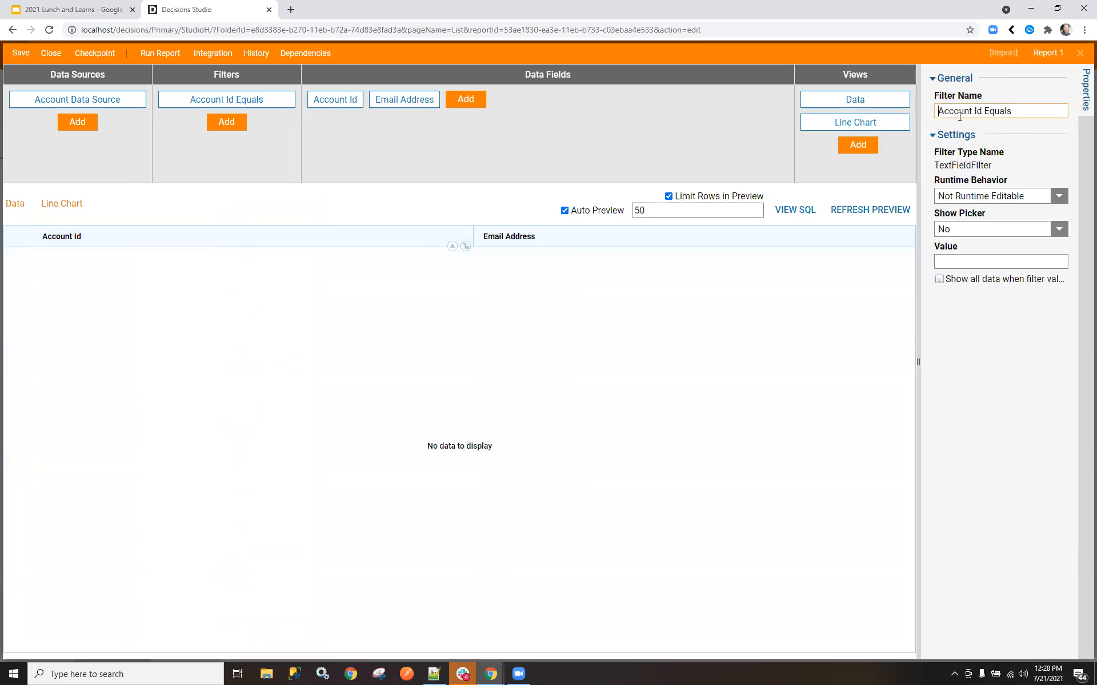
# Rename the new filter AccountId and set its runtime behavior to the option that takes values from other reports
pyautogui.moveTo(965, 112); pyautogui.dragTo(802, 116)
pyautogui.write('Acc')
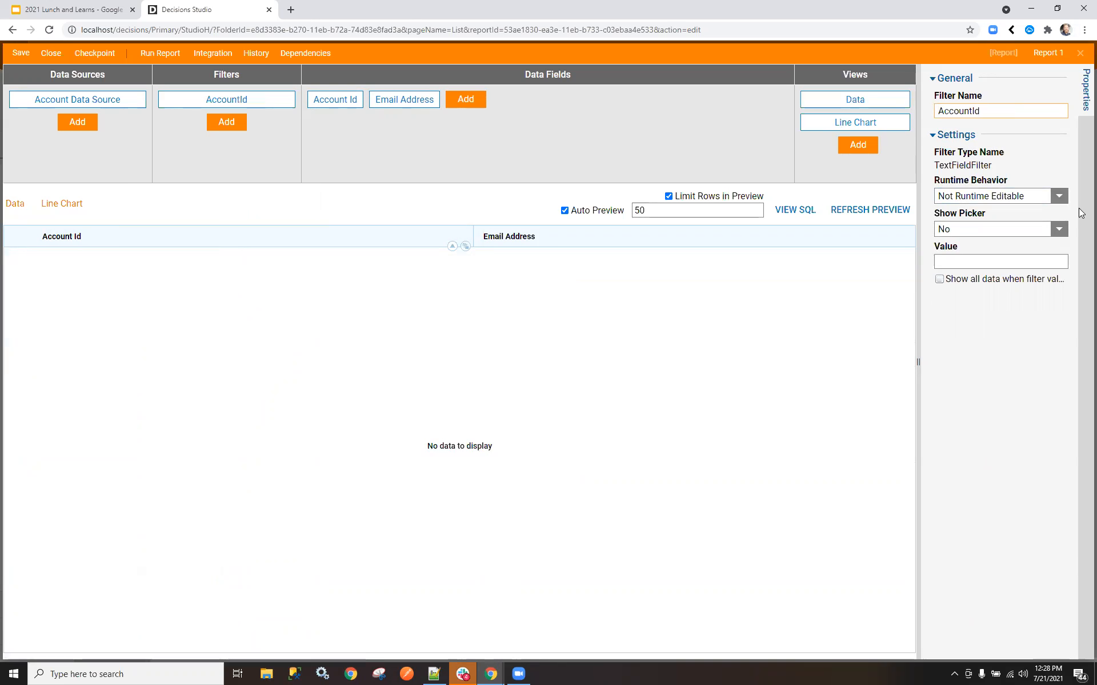
pyautogui.click(1058, 198)
pyautogui.press('Down')
pyautogui.press('Return')
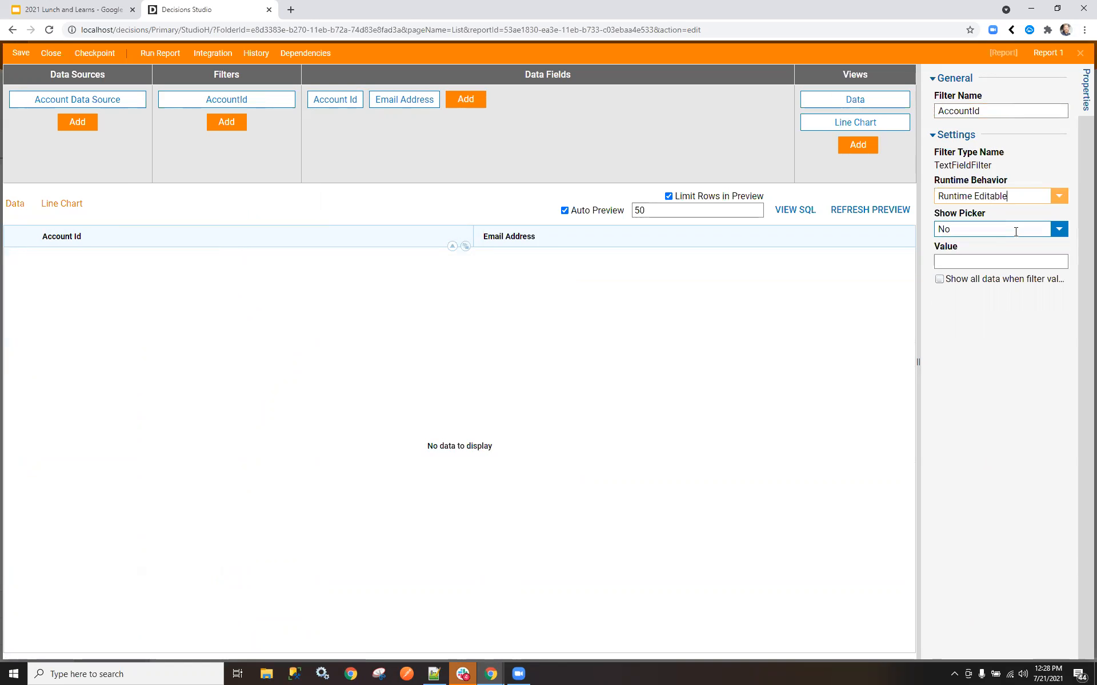
pyautogui.click(1060, 198)
pyautogui.click(997, 251)
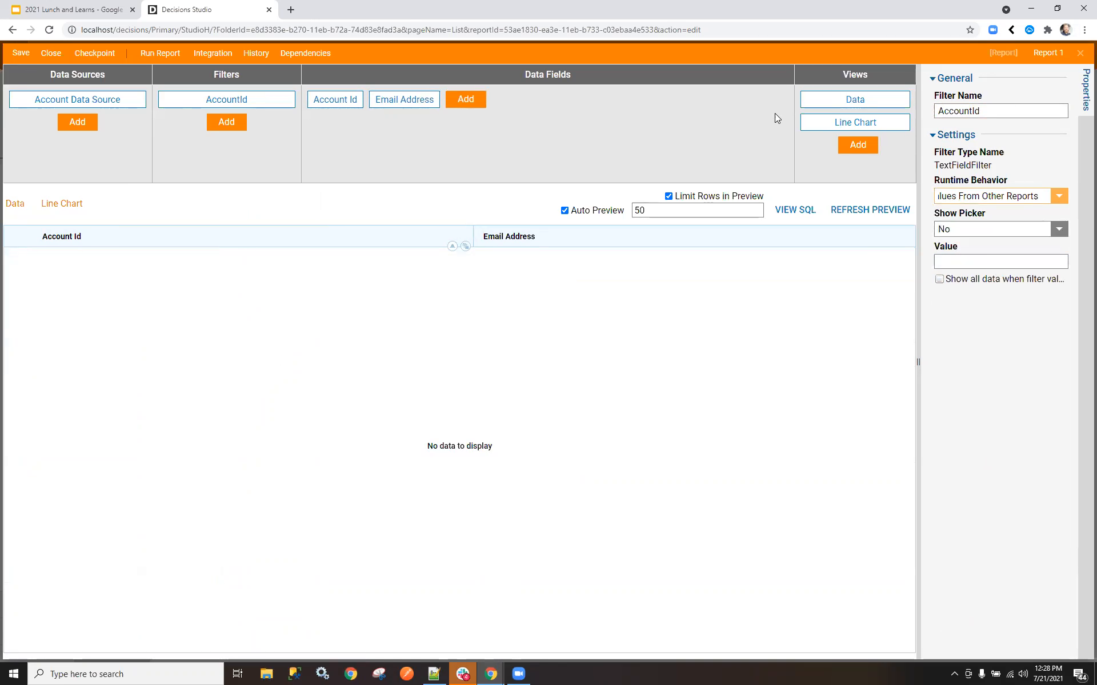
# View the report's Line Chart settings, and save and close the report
pyautogui.click(842, 122)
pyautogui.click(183, 98)
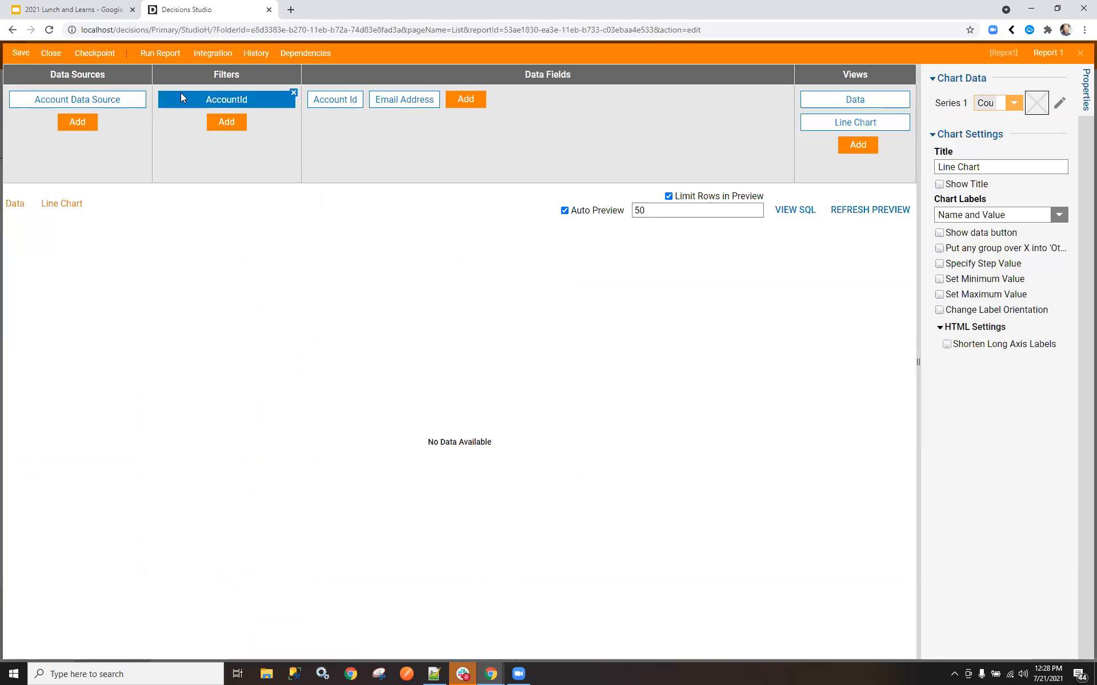
pyautogui.click(21, 52)
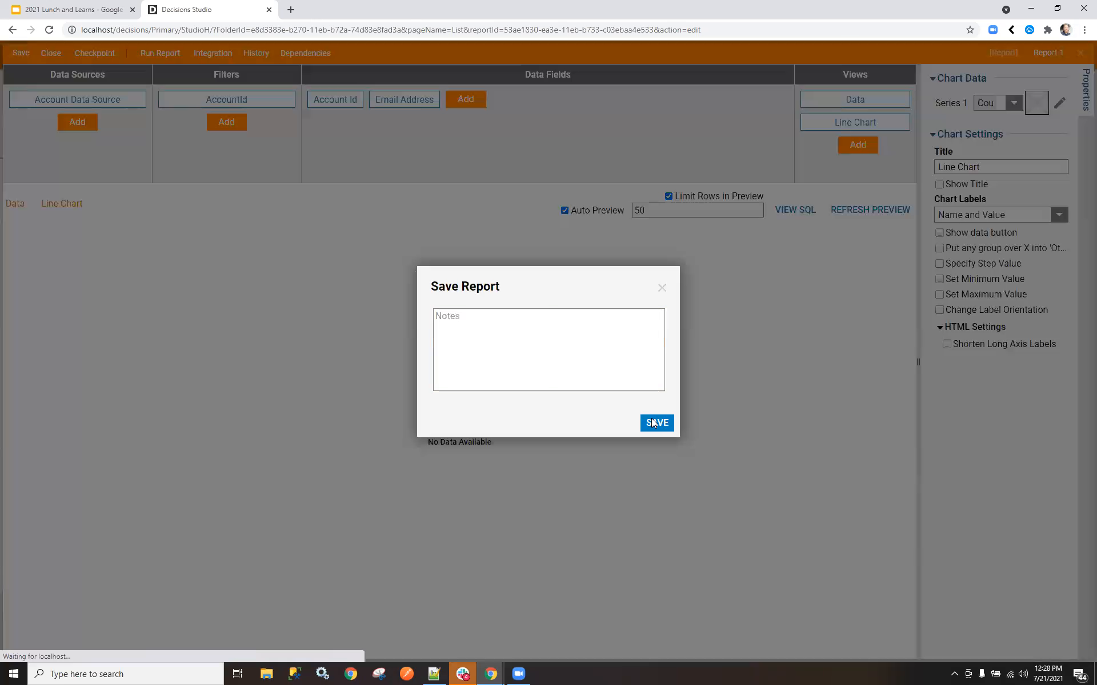
pyautogui.click(656, 422)
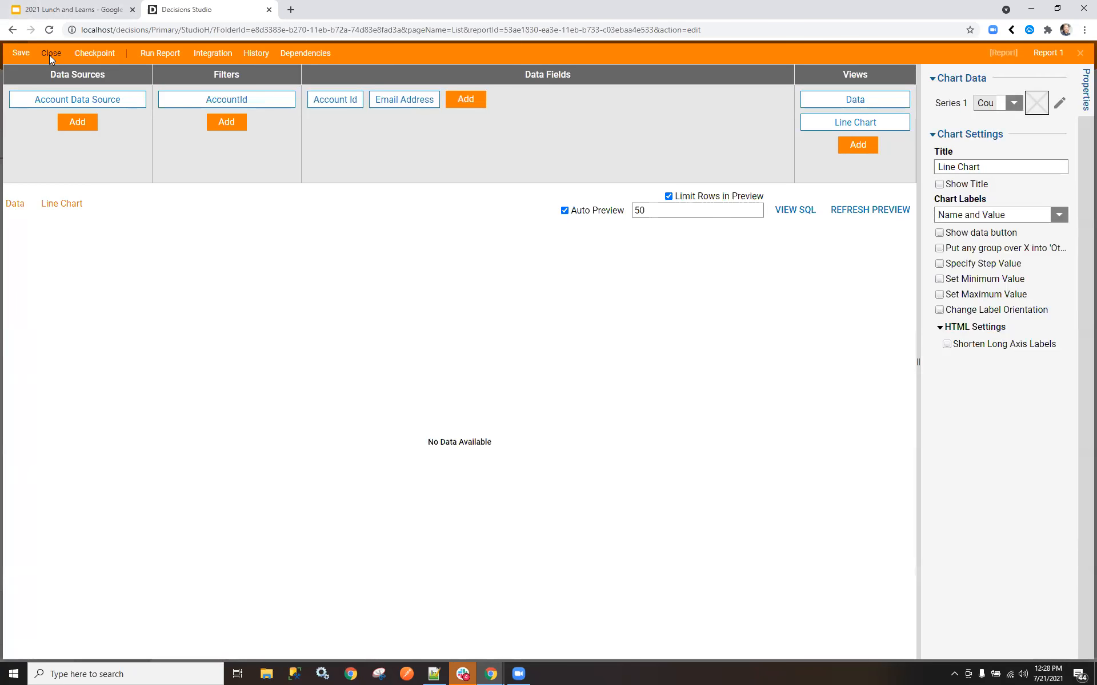
pyautogui.click(50, 54)
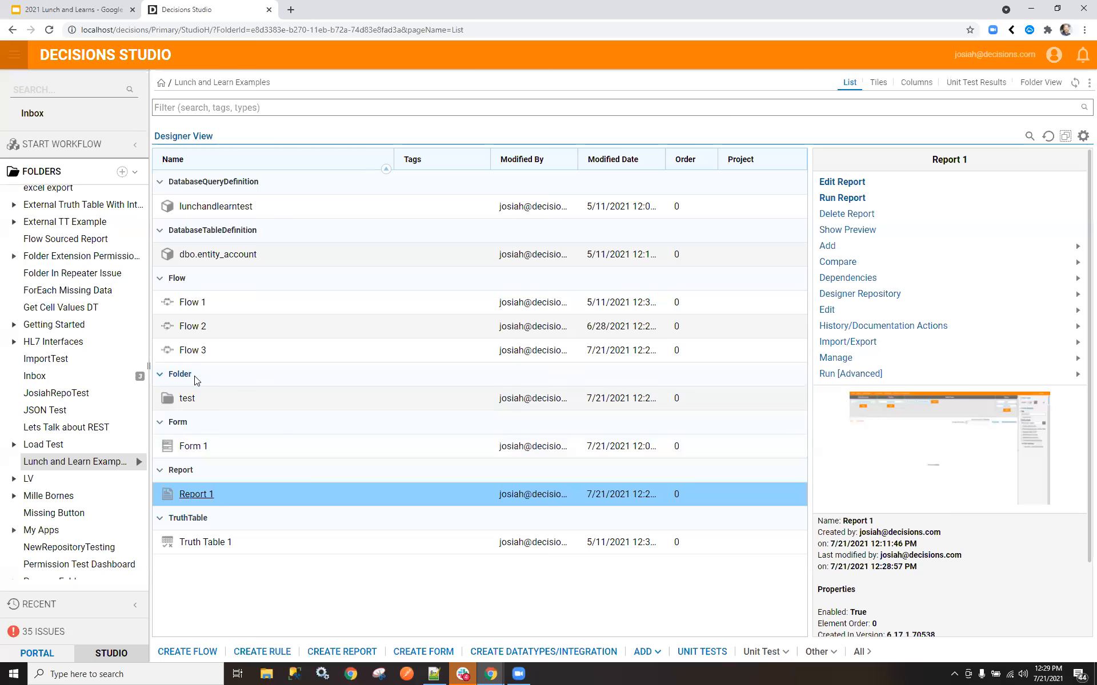
# Reopen Report 1 to review its Data and Line Chart views, and save and close it
pyautogui.click(201, 494)
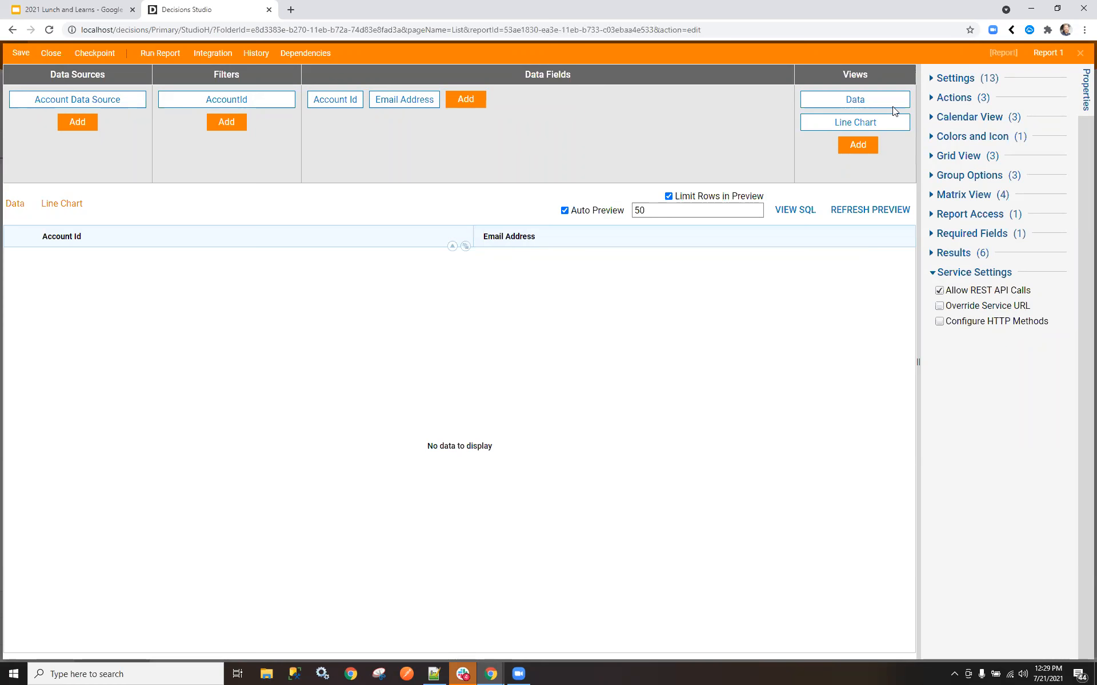
pyautogui.click(853, 122)
pyautogui.click(848, 101)
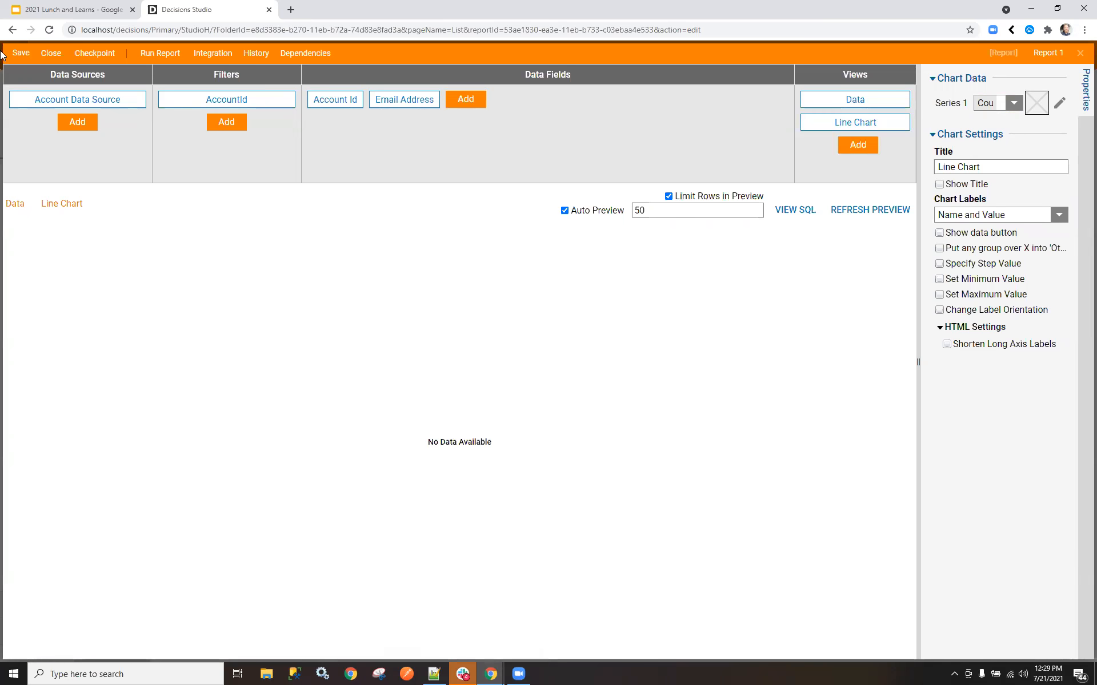
pyautogui.click(52, 53)
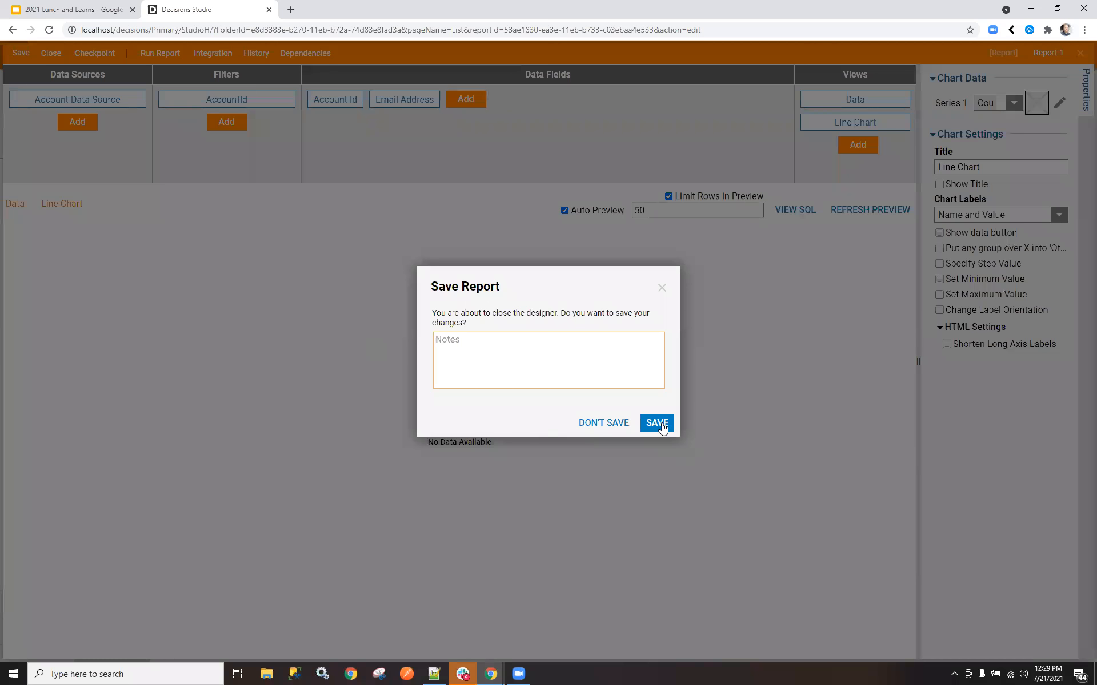
pyautogui.click(662, 426)
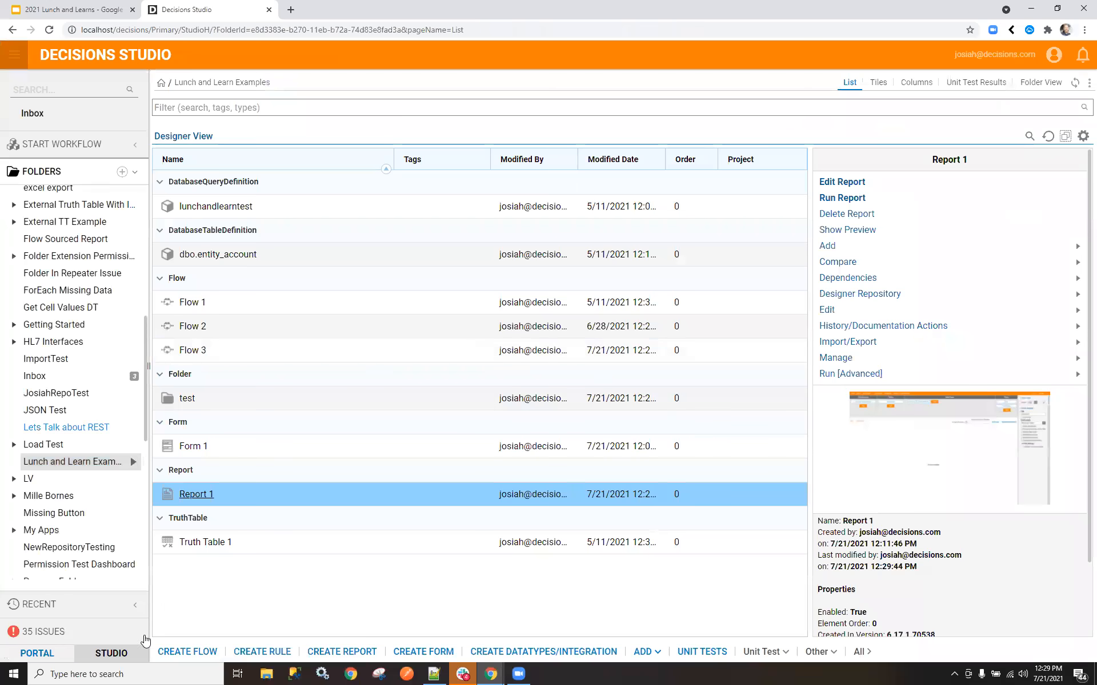
# Create a new Page/Dashboard form in the Lunch and Learn Examples folder from the Default template
pyautogui.click(424, 652)
pyautogui.click(235, 220)
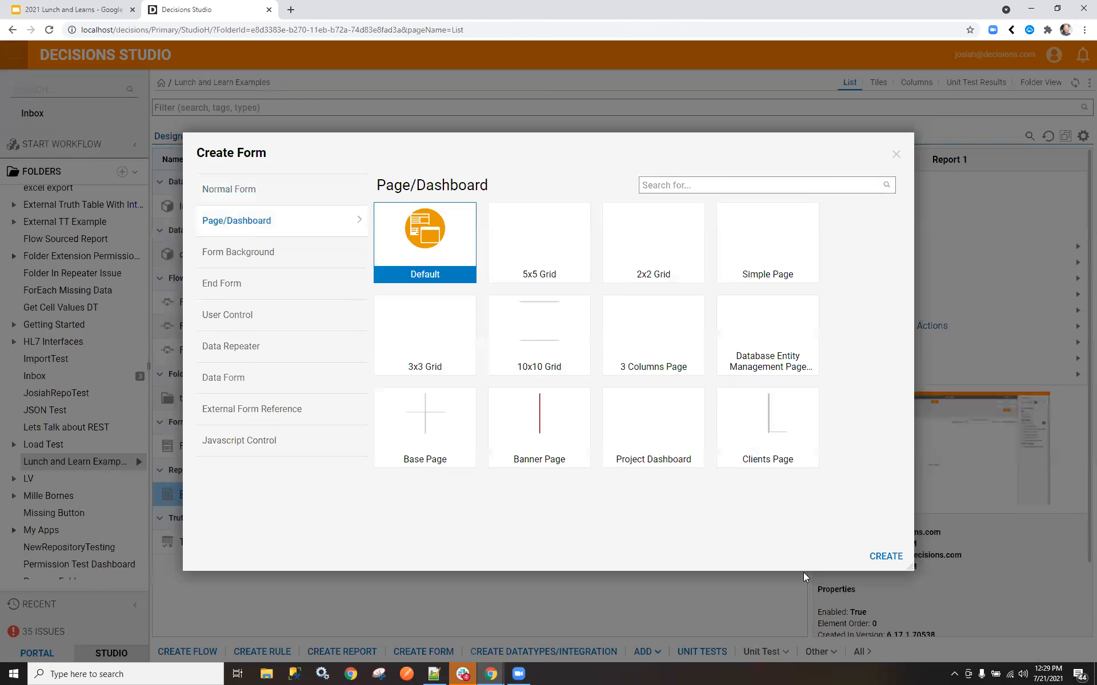
pyautogui.click(885, 557)
pyautogui.click(652, 394)
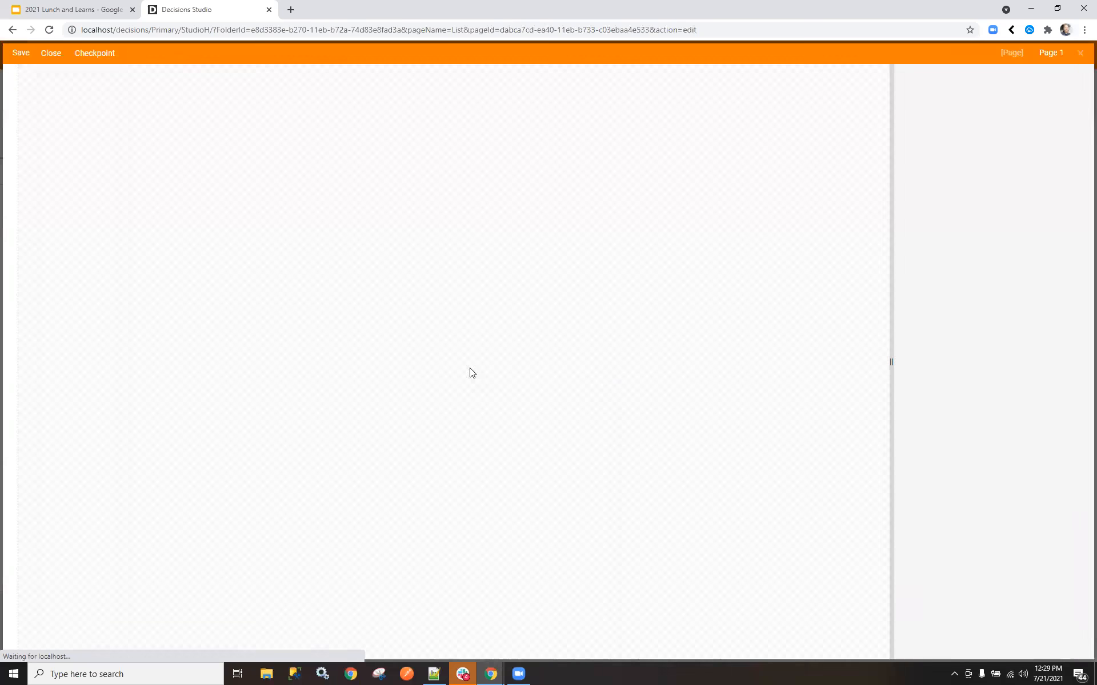
# Place a Report Viewer in the page's upper-right grid cell and set its default report to Report 1
pyautogui.moveTo(992, 200)
pyautogui.mouseDown()
pyautogui.moveTo(782, 249)
pyautogui.moveTo(975, 199)
pyautogui.moveTo(978, 217)
pyautogui.mouseUp()
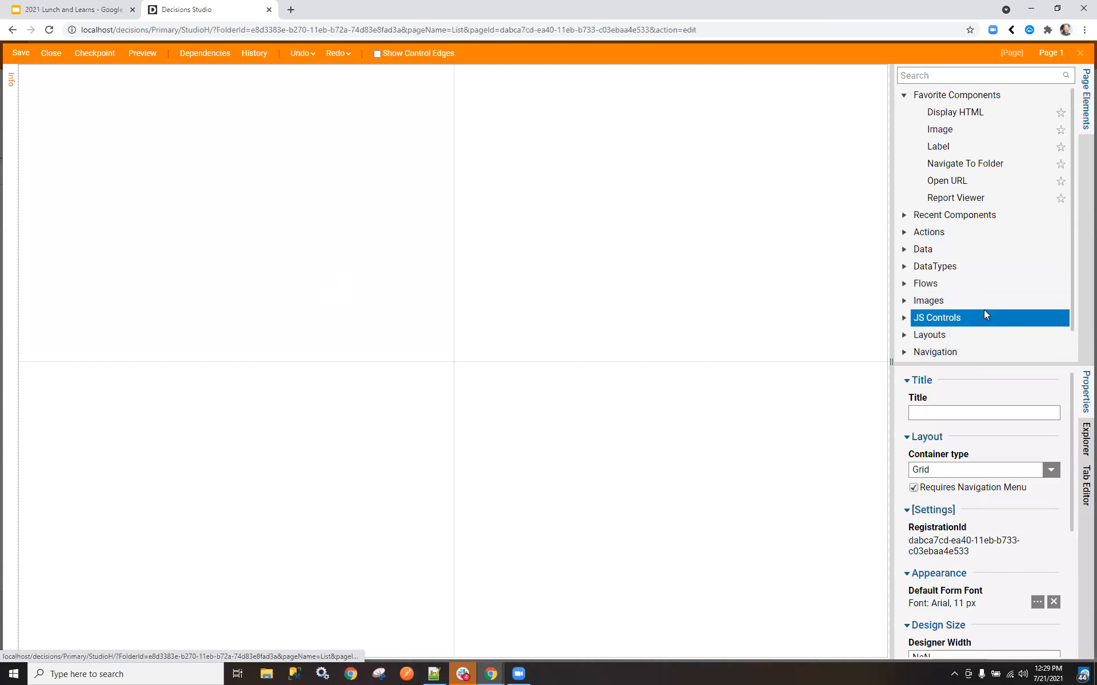
pyautogui.scroll(-1, 983, 314)
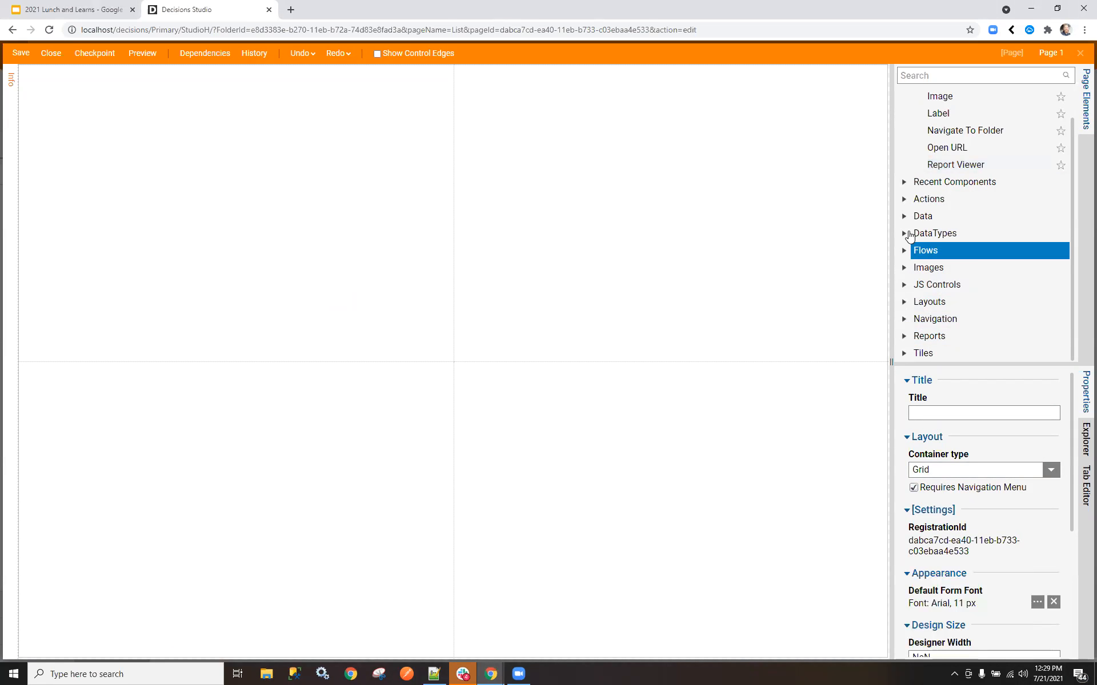
pyautogui.moveTo(951, 164); pyautogui.dragTo(701, 321)
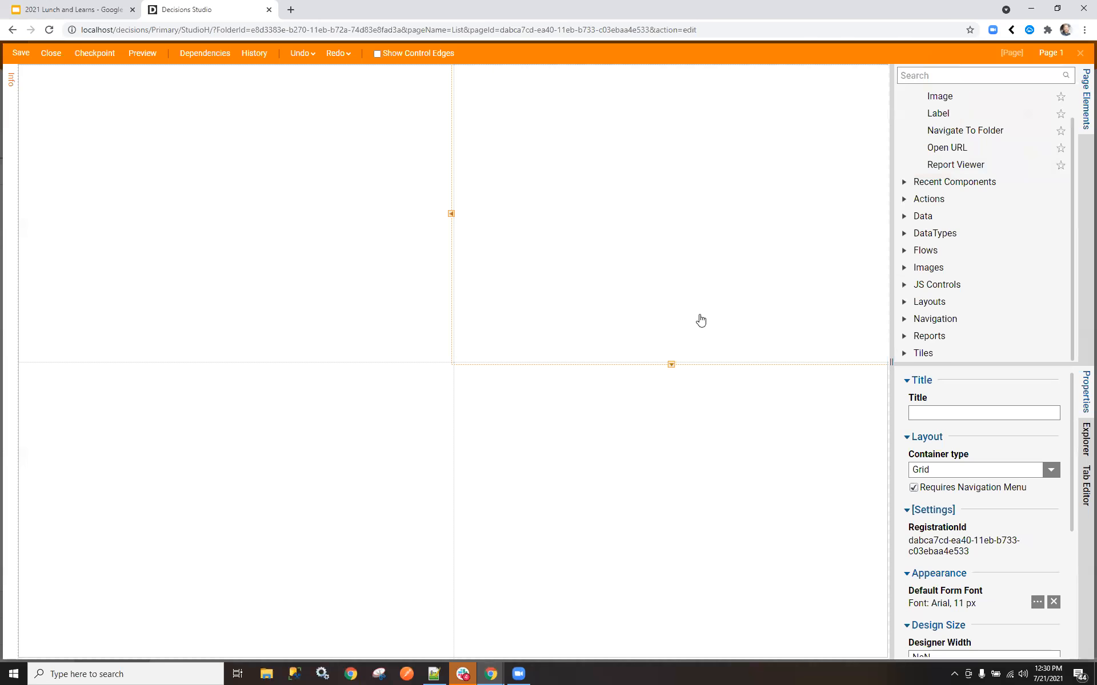
pyautogui.moveTo(979, 167); pyautogui.dragTo(678, 247)
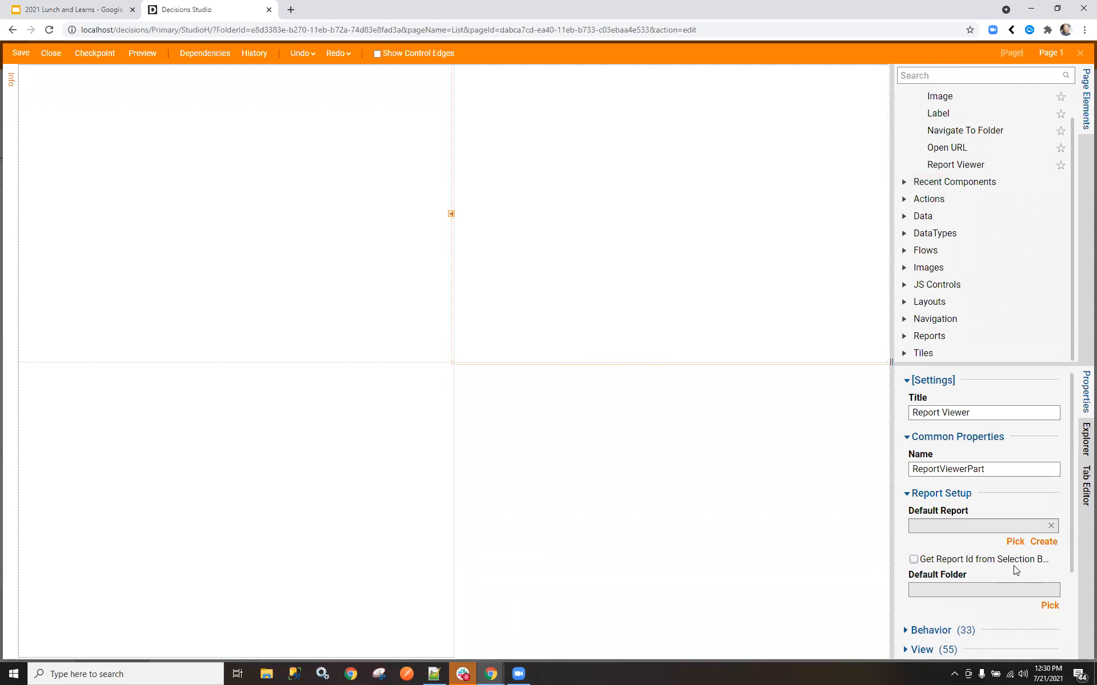
pyautogui.click(1015, 542)
pyautogui.click(532, 275)
pyautogui.click(641, 537)
# Place a second Report Viewer in the lower-right grid cell with Report 1 as its default report
pyautogui.click(705, 510)
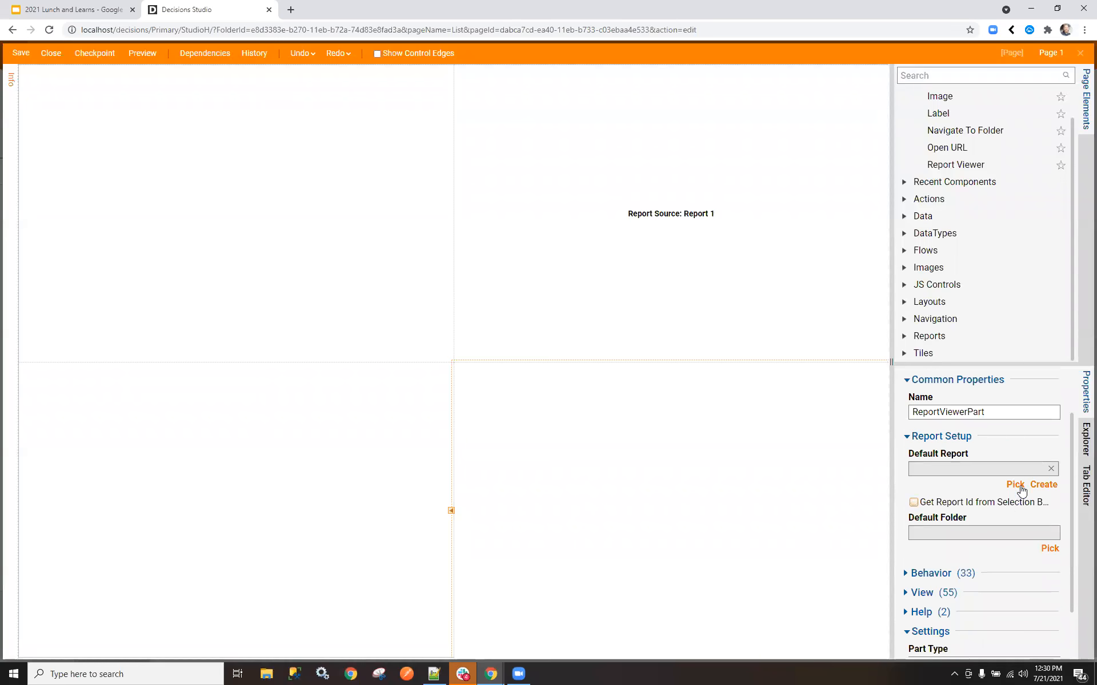
pyautogui.click(1016, 484)
pyautogui.click(492, 277)
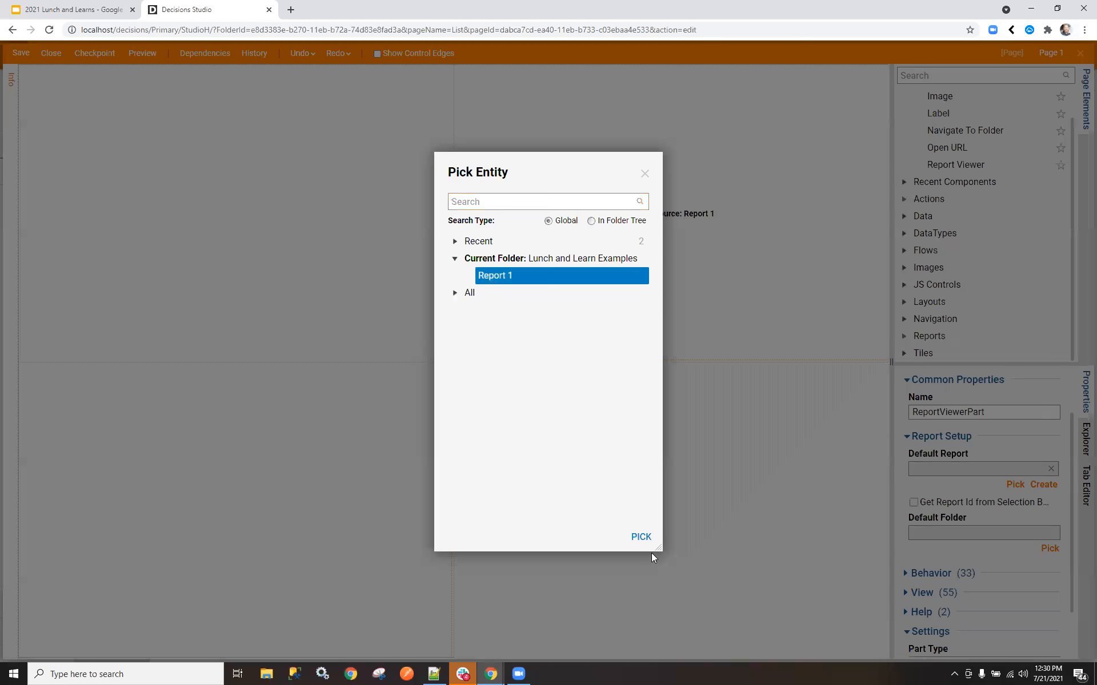
pyautogui.click(641, 537)
# Exclude Data from the lower Report Viewer's view modes and set its default view to Charts
pyautogui.click(914, 549)
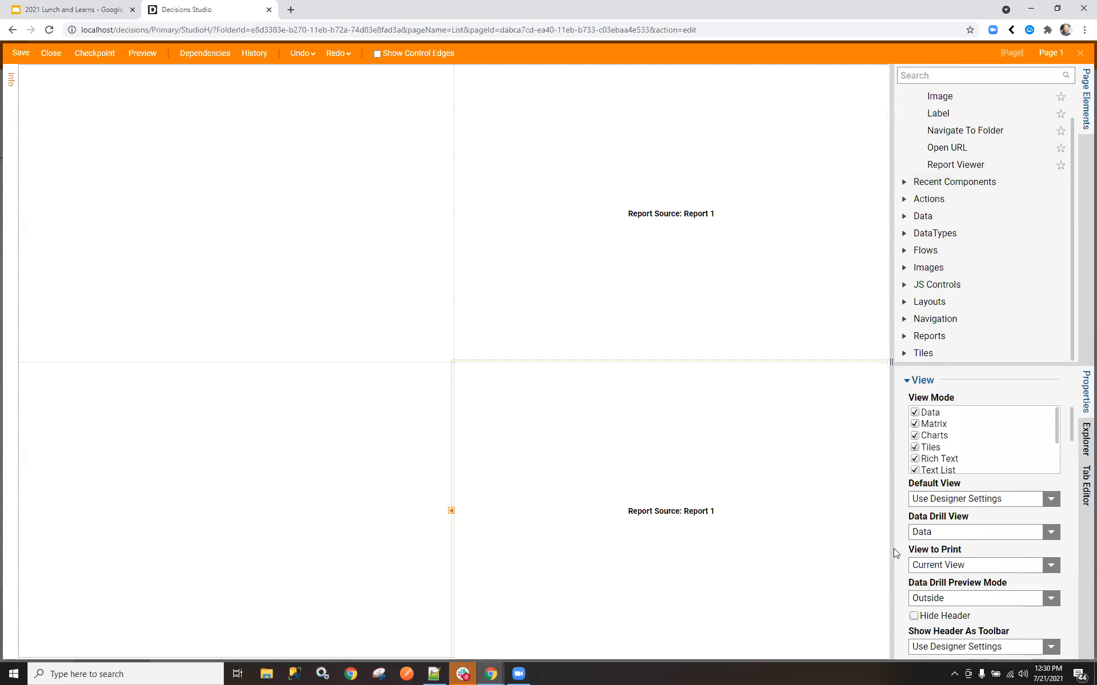
pyautogui.click(916, 413)
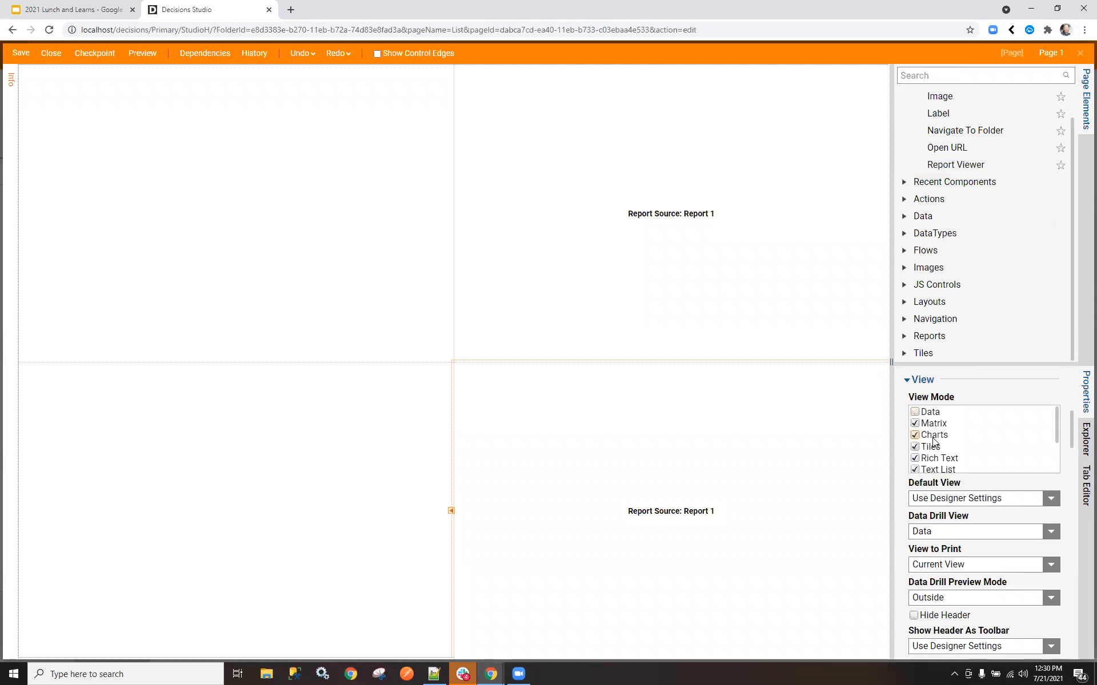
pyautogui.click(1050, 499)
pyautogui.click(961, 554)
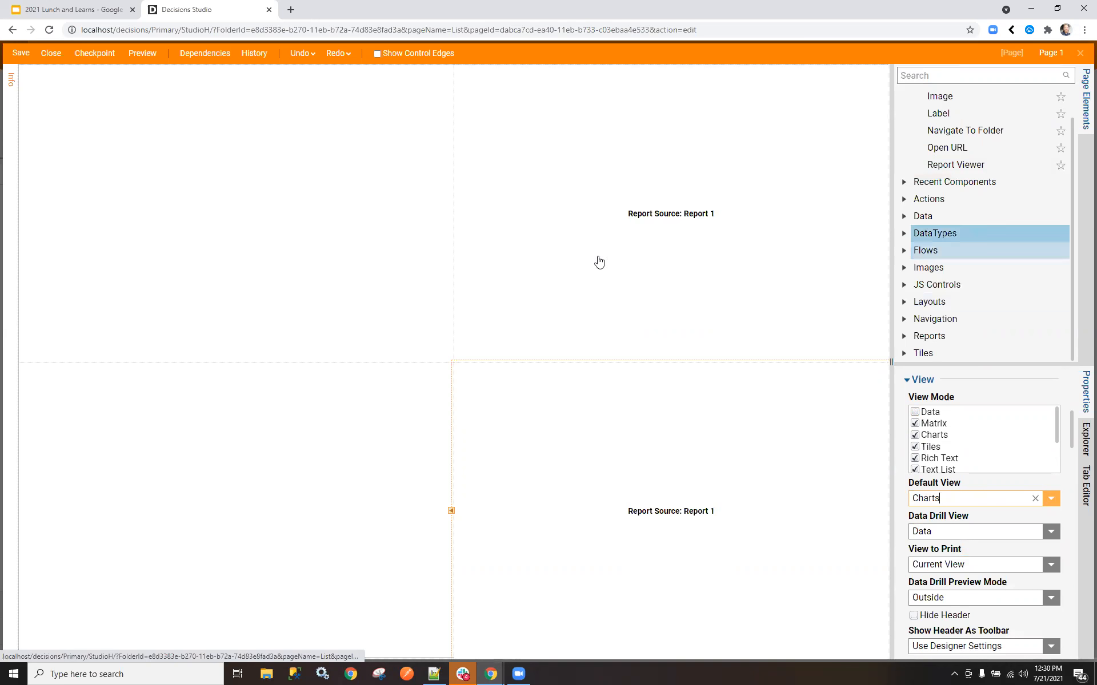
# Place a Flow Run Part in the page's upper-left grid cell and assign Flow 3 as its flow
pyautogui.click(333, 257)
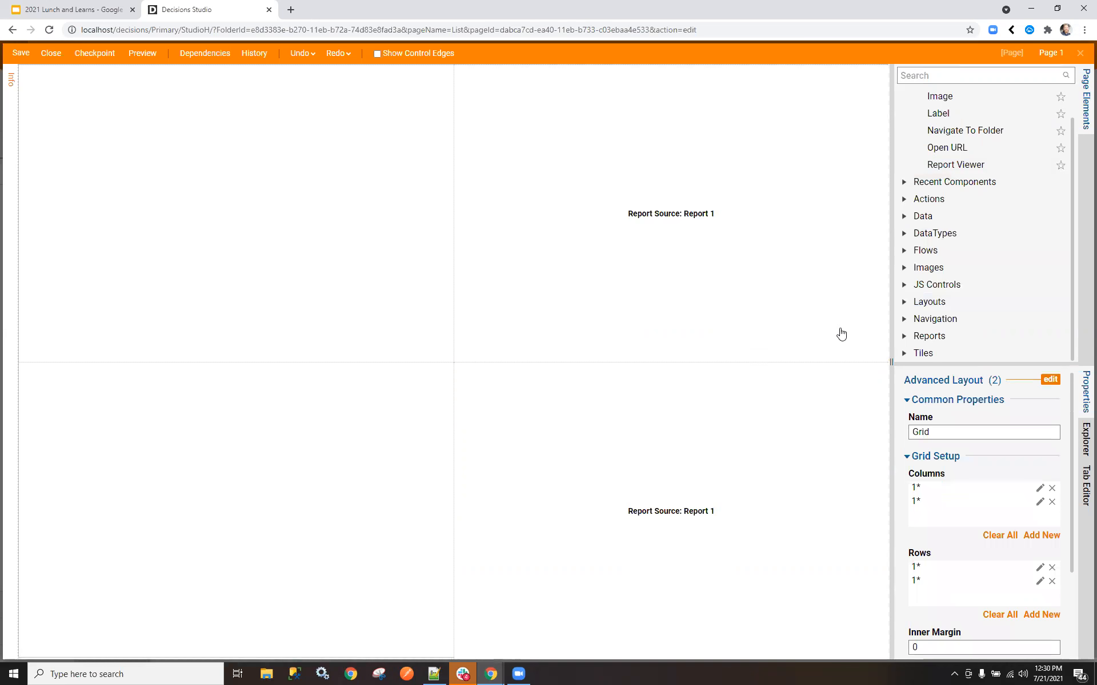
pyautogui.click(903, 250)
pyautogui.moveTo(953, 270); pyautogui.dragTo(264, 280)
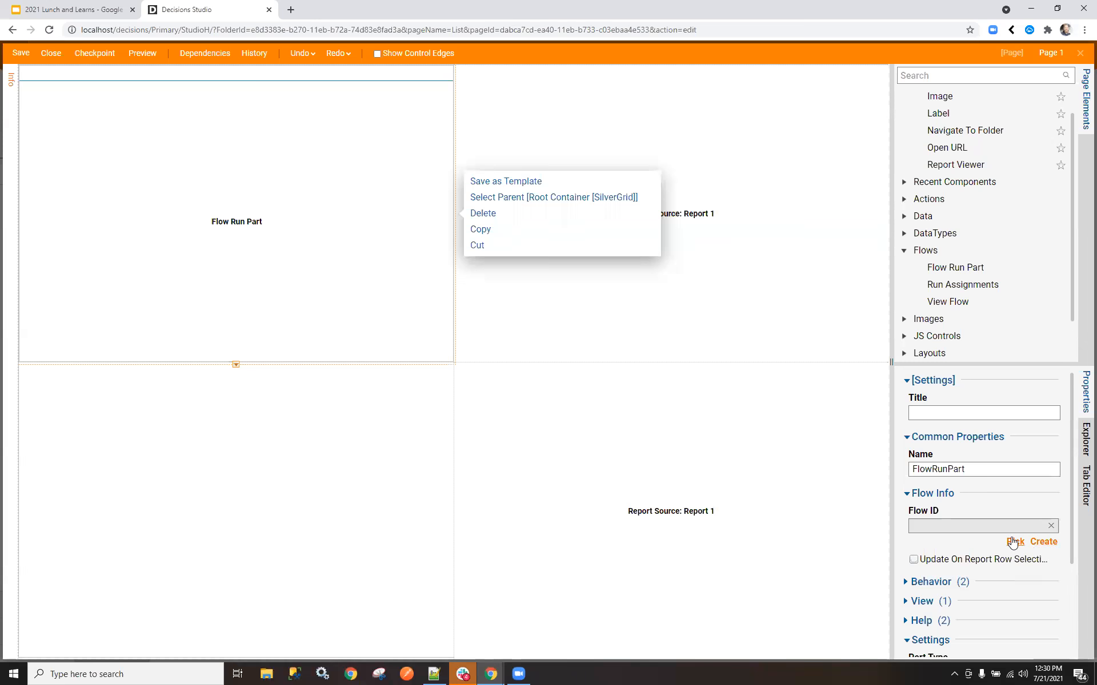
pyautogui.click(1014, 541)
pyautogui.click(514, 310)
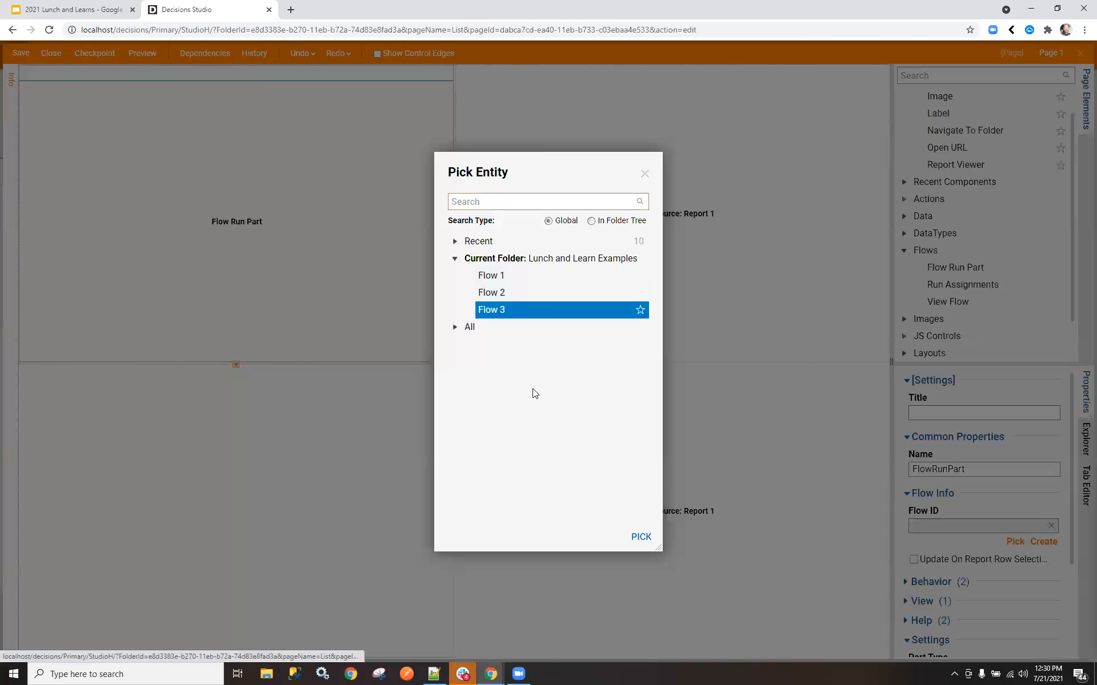
pyautogui.click(640, 537)
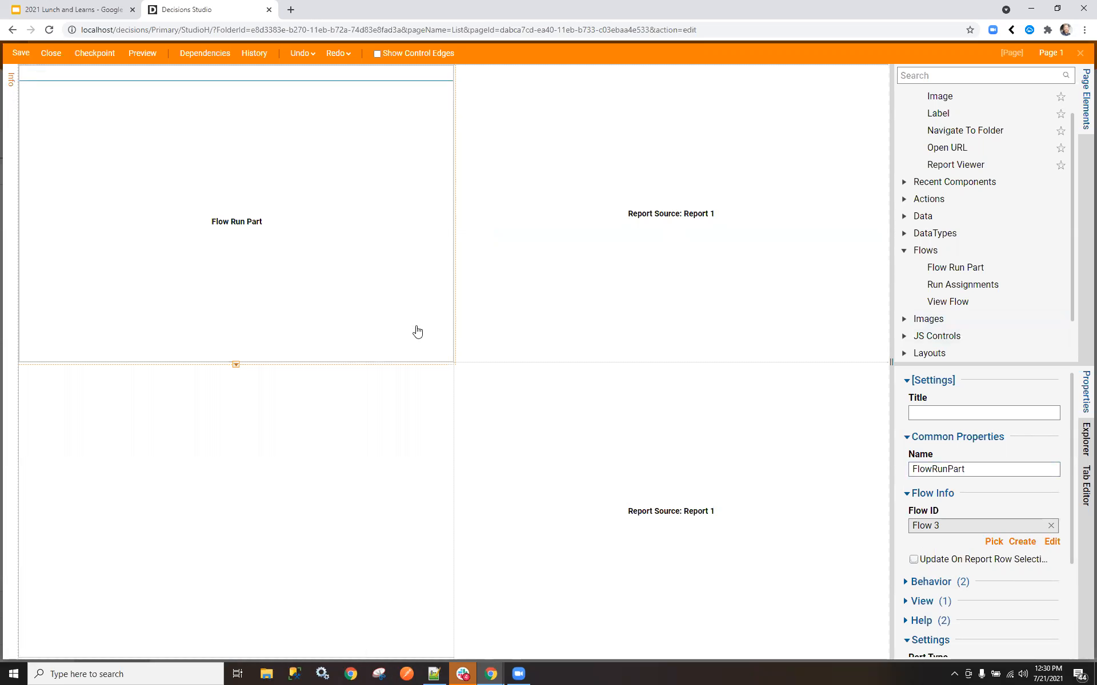
# Save Page 1 without notes and close the page designer
pyautogui.click(20, 55)
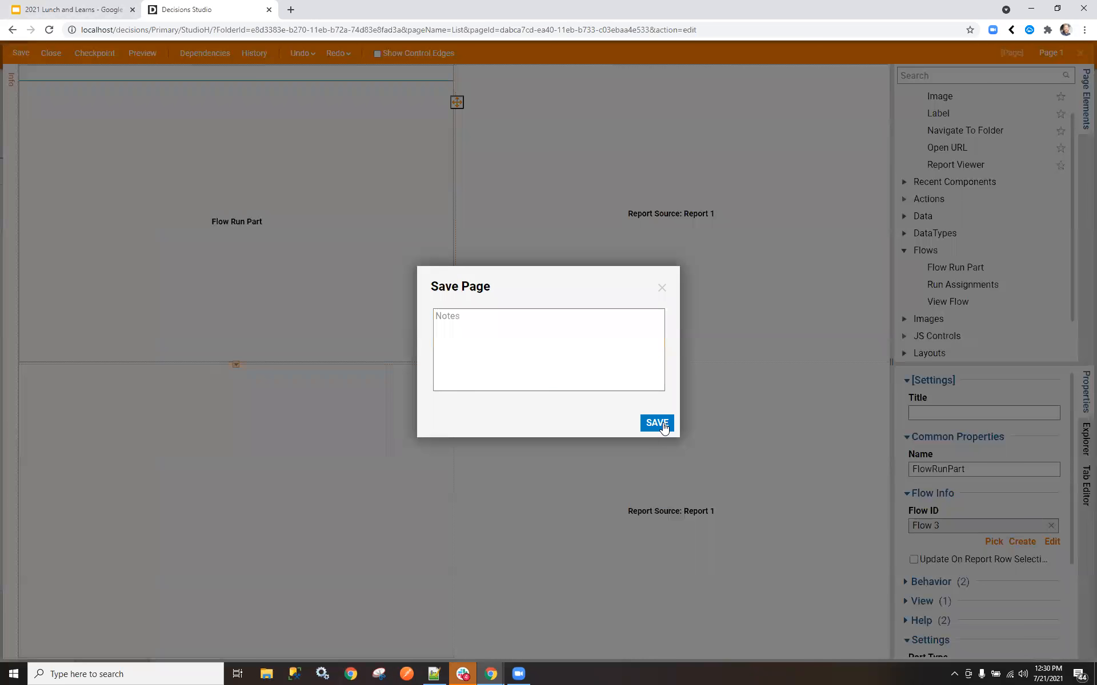
pyautogui.click(663, 426)
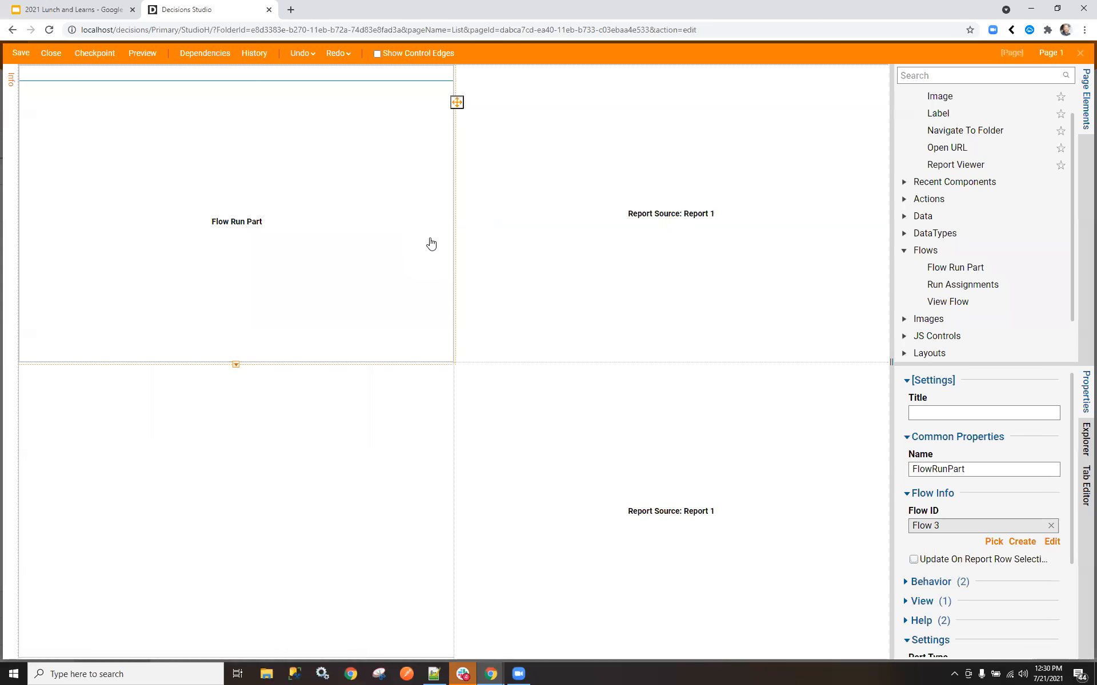
pyautogui.click(50, 53)
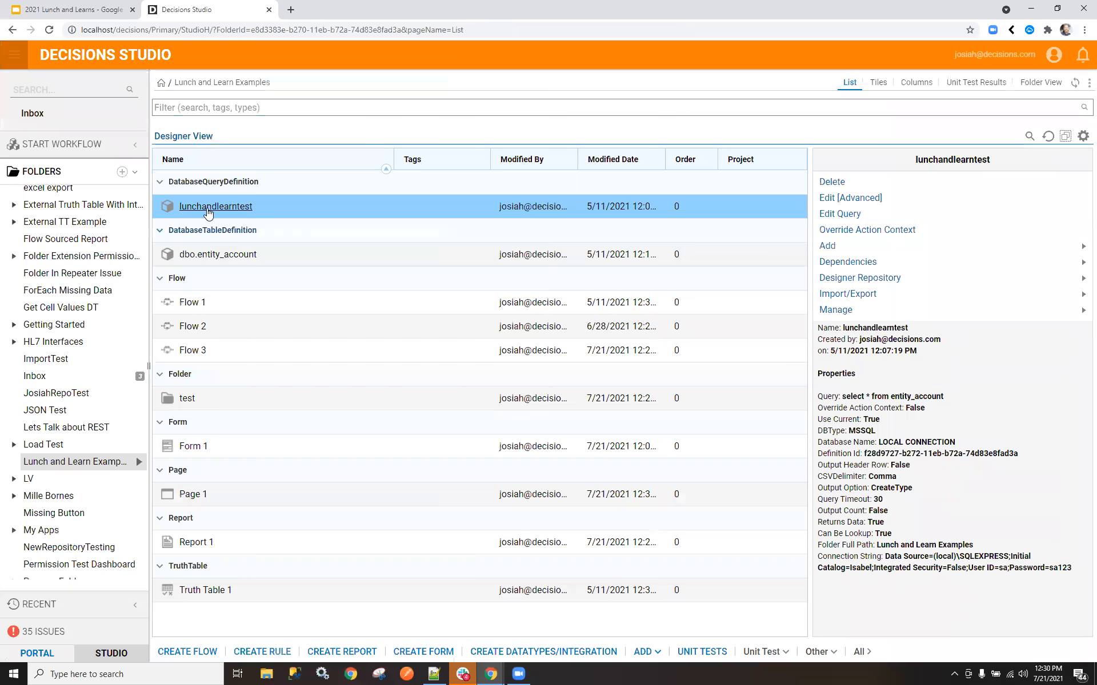
# Add Page 1 as a Page/Dashboard on the Lunch and Learn Examples folder
pyautogui.click(133, 461)
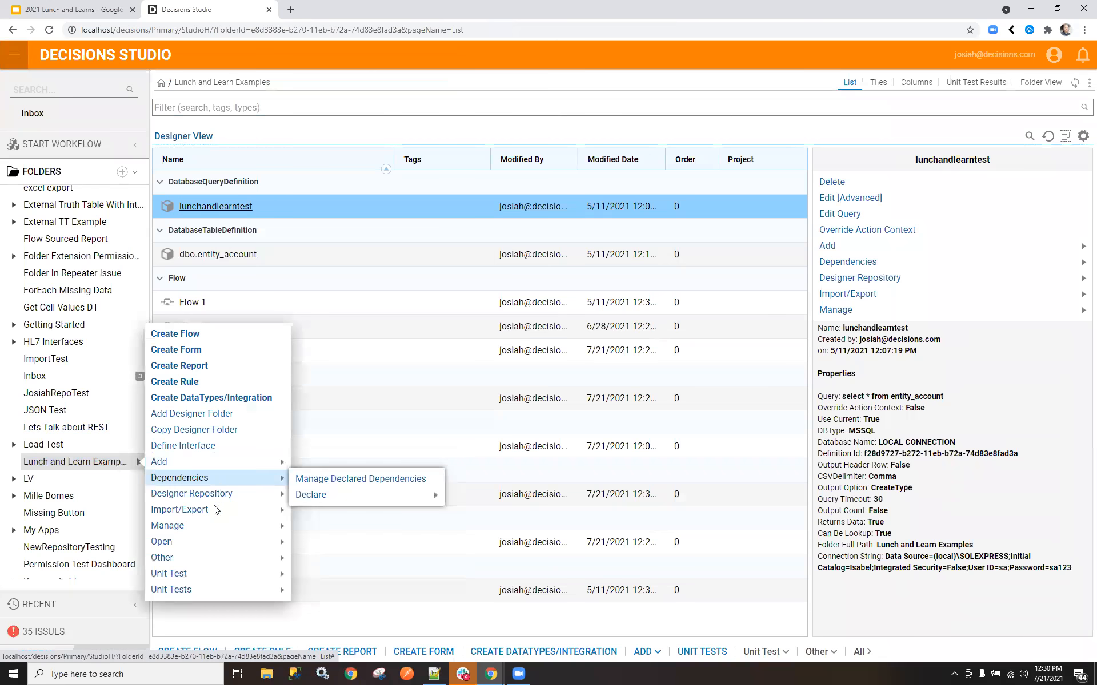
pyautogui.moveTo(213, 515)
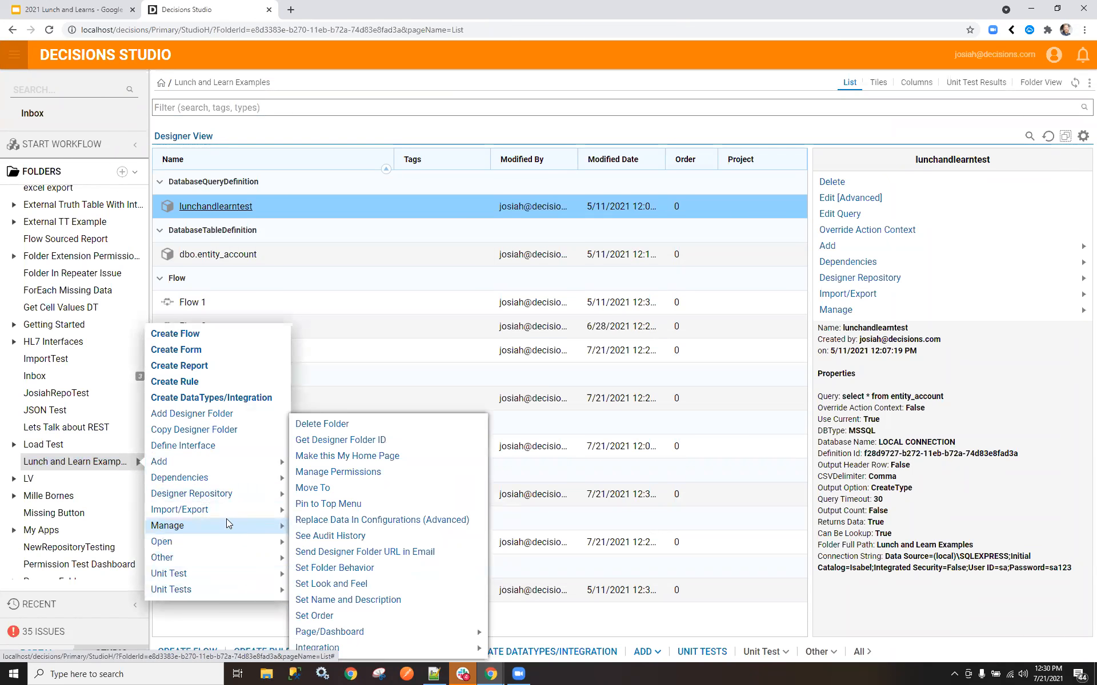
pyautogui.moveTo(248, 529)
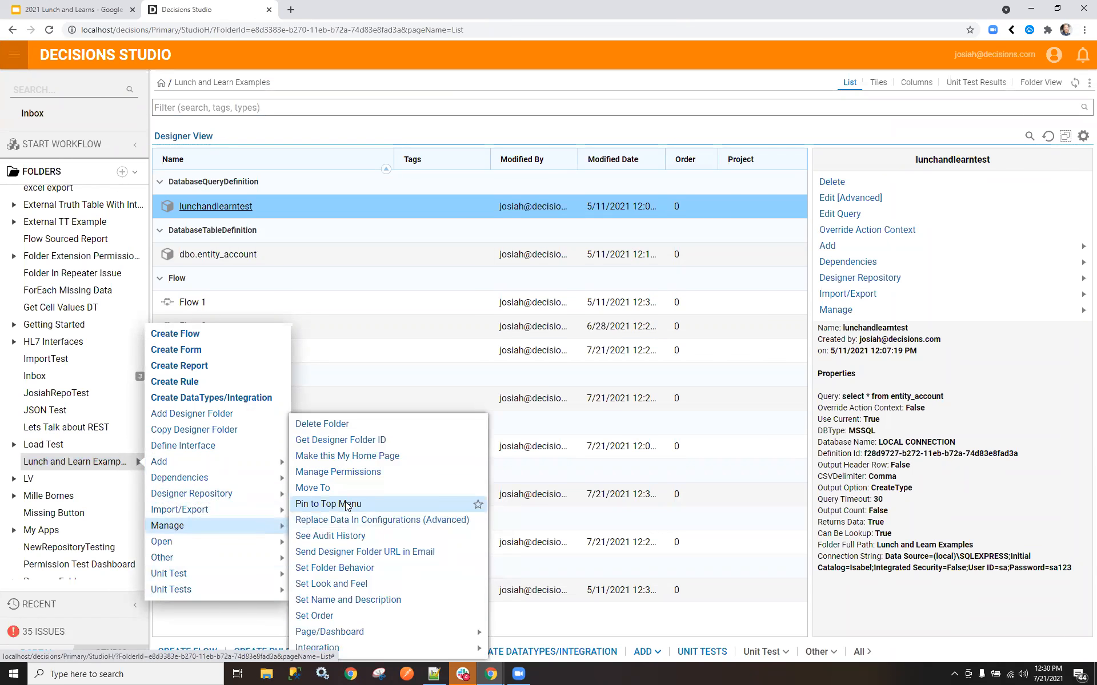
pyautogui.moveTo(371, 633)
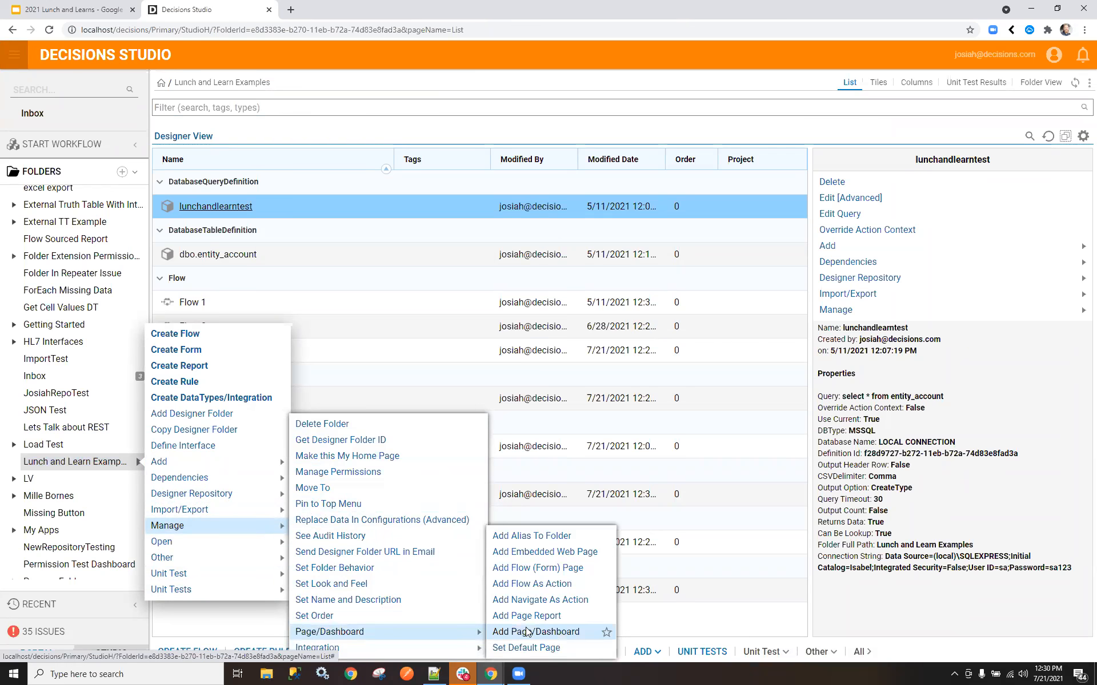
pyautogui.click(554, 637)
pyautogui.click(706, 316)
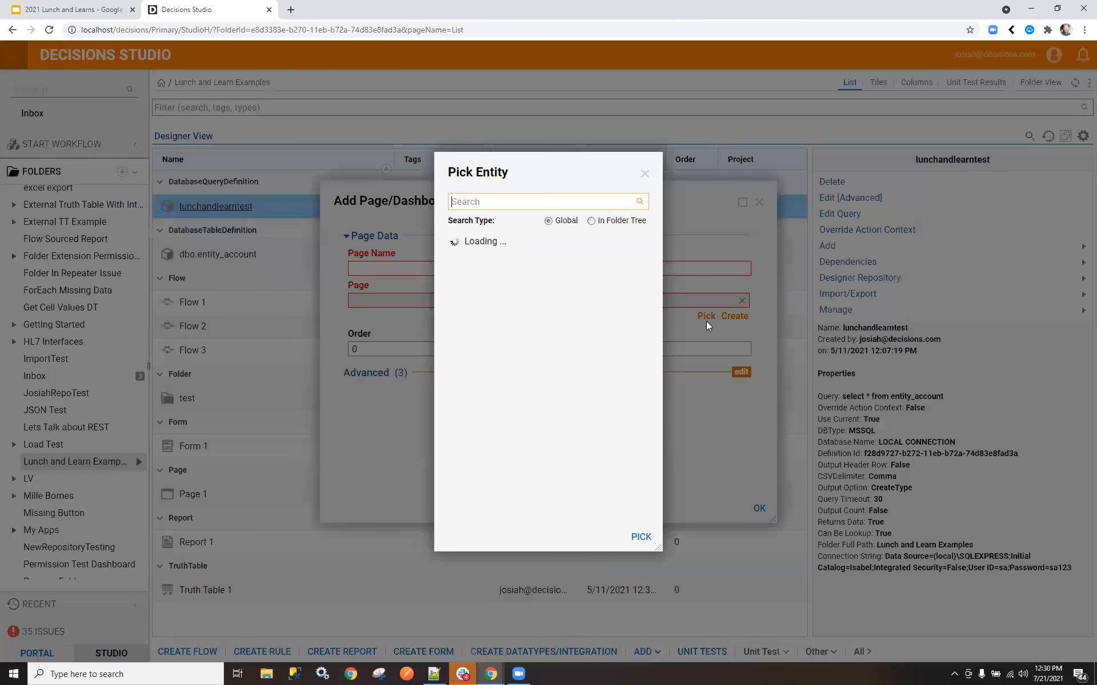
pyautogui.click(507, 276)
pyautogui.click(640, 537)
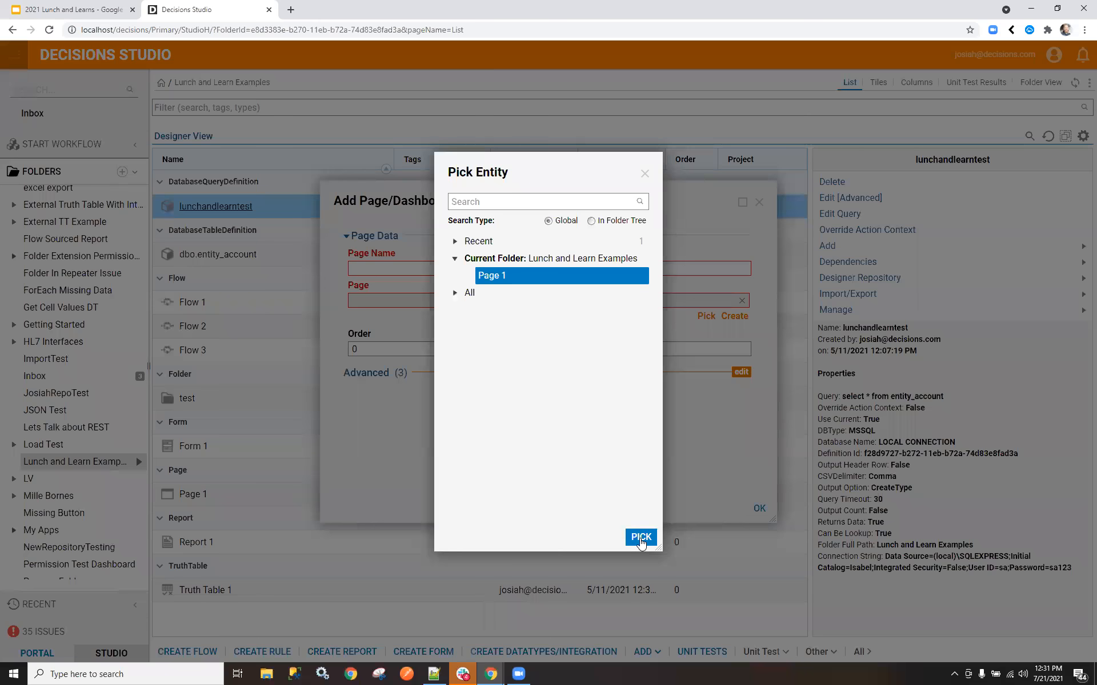
pyautogui.click(758, 509)
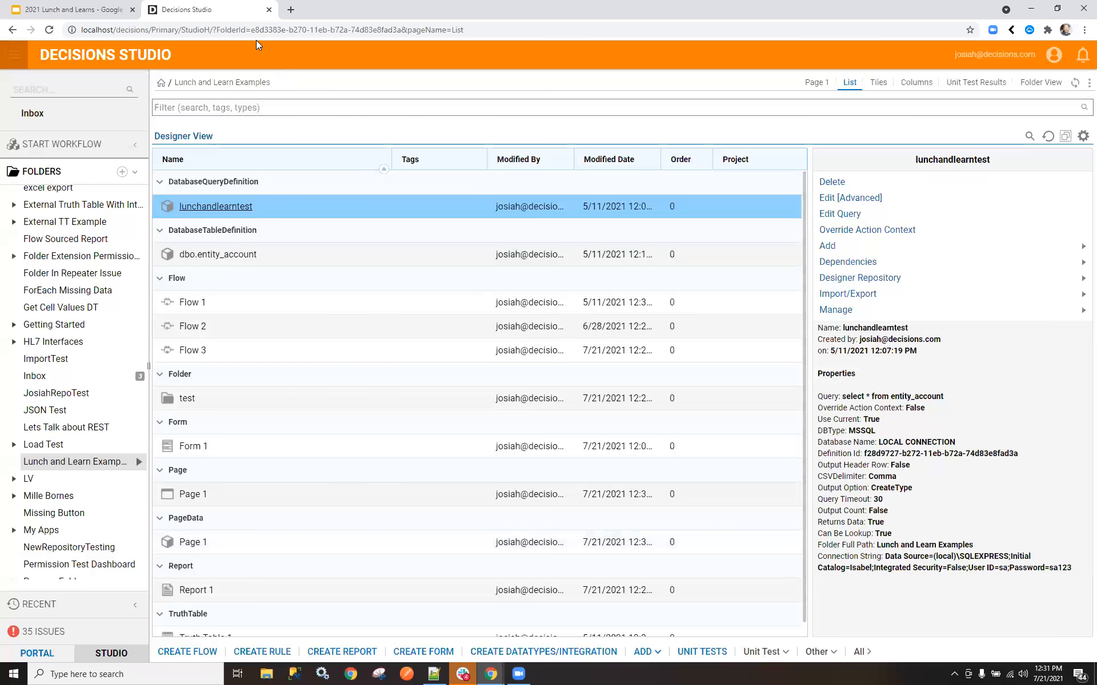
# Set Folder Id on Flow 3's Set Dashboard Report Parameters step to the constant e8d3383e-b270-11eb-b72a-74d83e8fad3a, copied from the folder's URL
pyautogui.moveTo(255, 29); pyautogui.dragTo(355, 31)
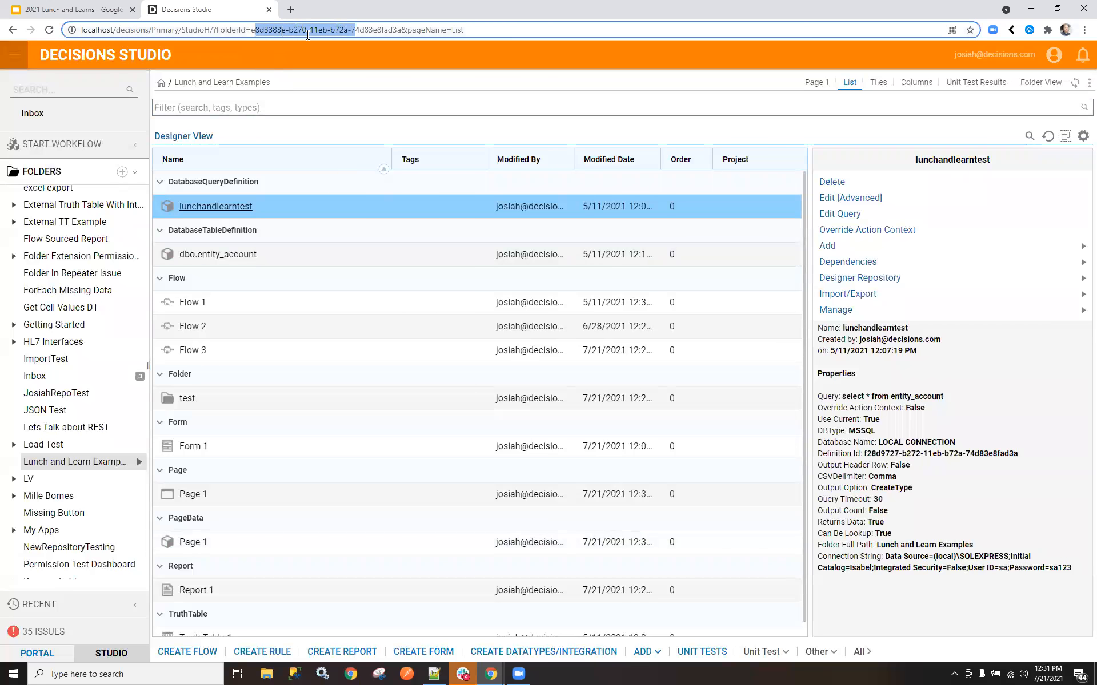
pyautogui.moveTo(252, 29); pyautogui.dragTo(364, 31)
pyautogui.moveTo(401, 30); pyautogui.dragTo(250, 32)
pyautogui.hotkey('ctrl', 'c')
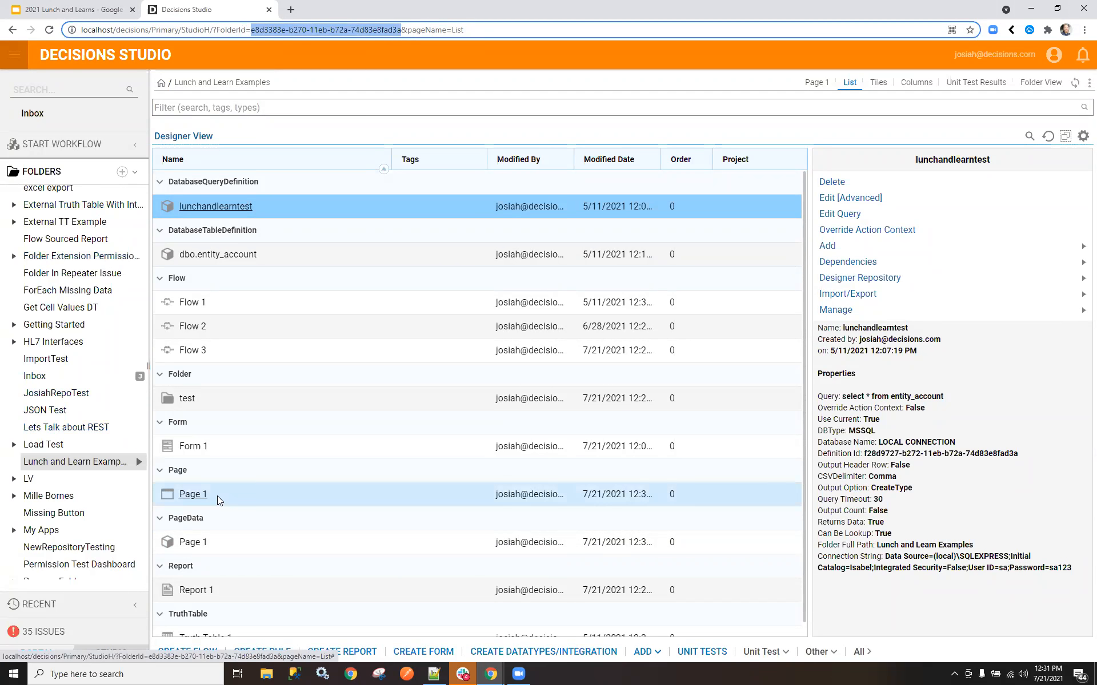
pyautogui.doubleClick(191, 349)
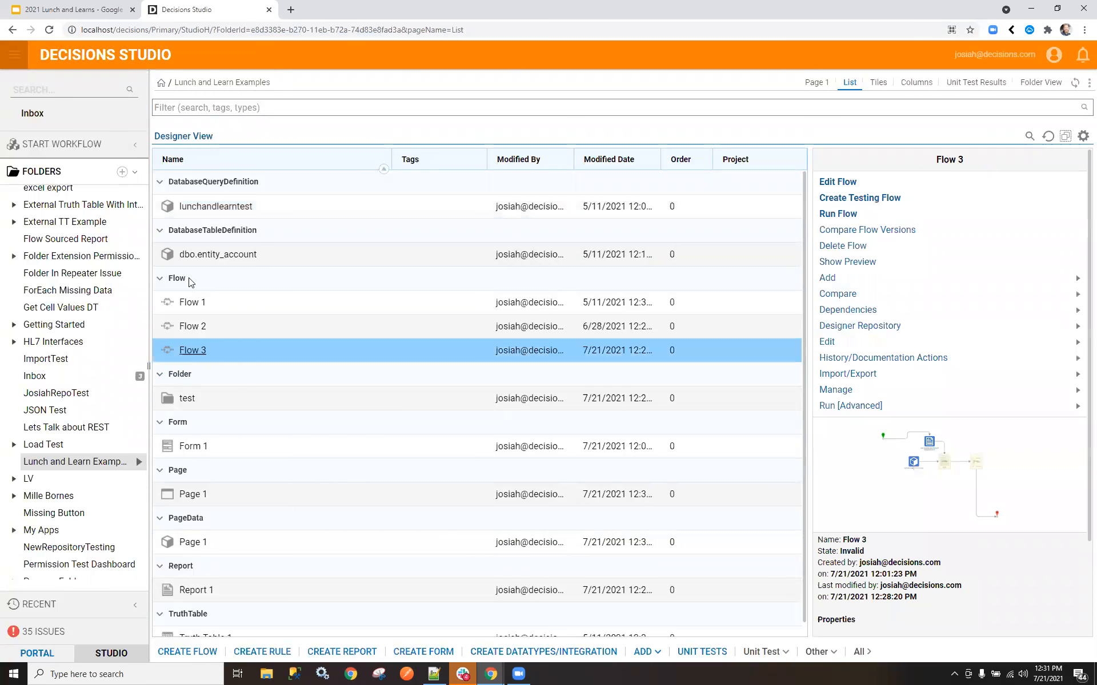
pyautogui.click(985, 343)
pyautogui.hotkey('ctrl', 'v')
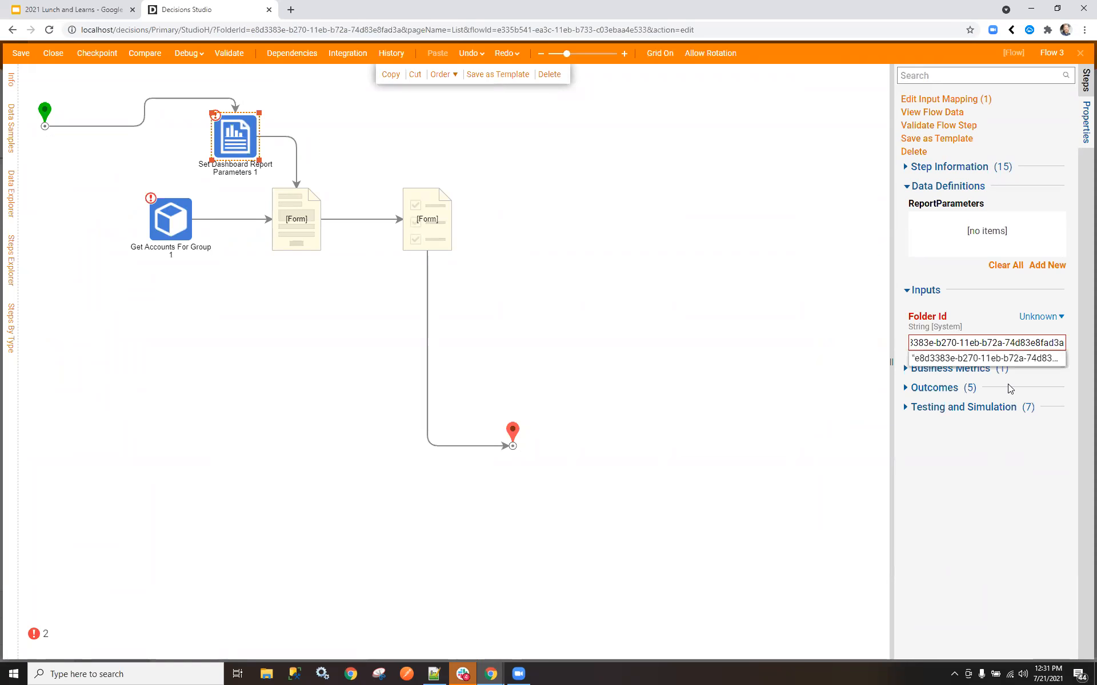
pyautogui.click(920, 355)
# Add a String report parameter named AccountId to the Set Dashboard Report Parameters step
pyautogui.click(1047, 265)
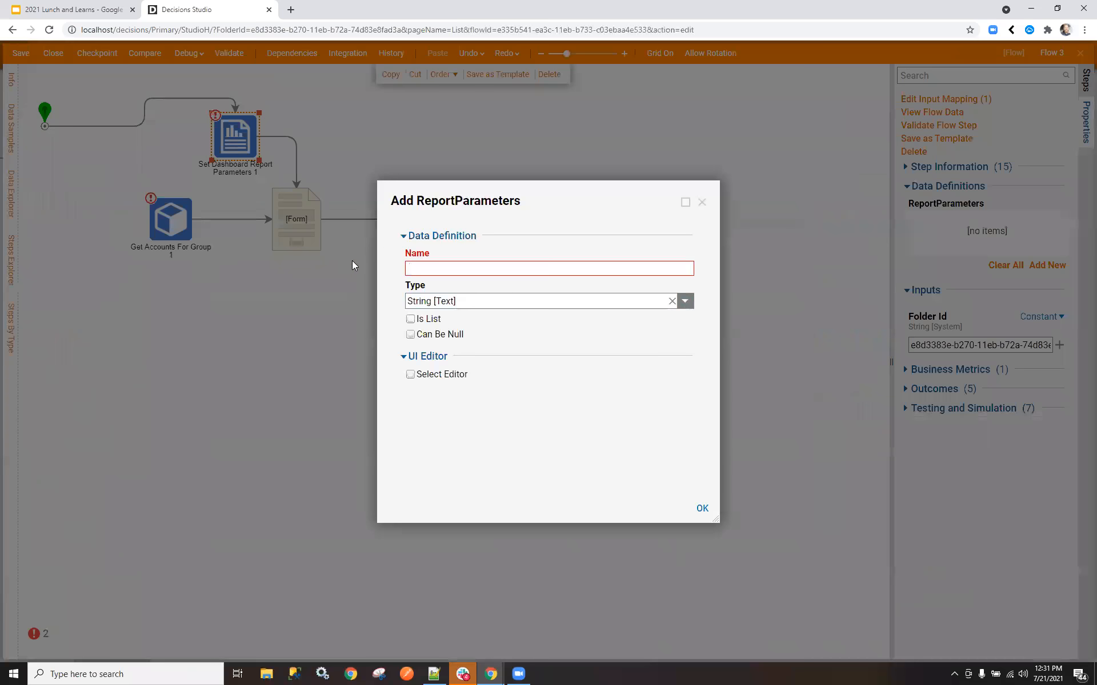
pyautogui.write('Id')
pyautogui.click(698, 509)
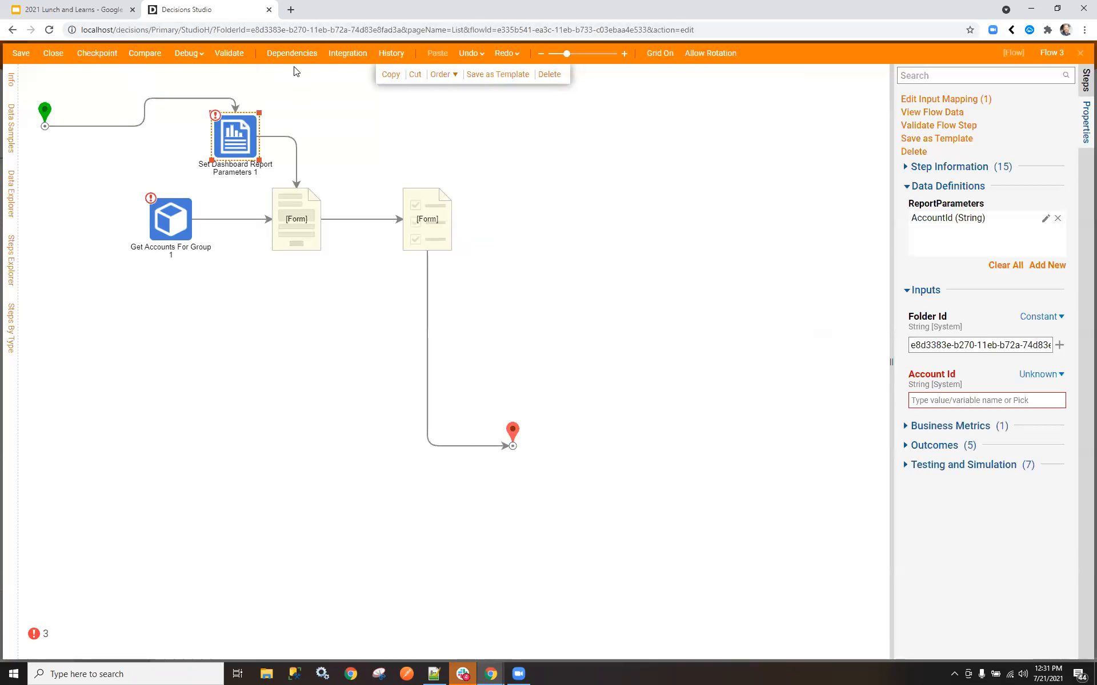
# Map the step's Account Id input as a constant and paste the account ID as its value
pyautogui.click(478, 150)
pyautogui.click(247, 148)
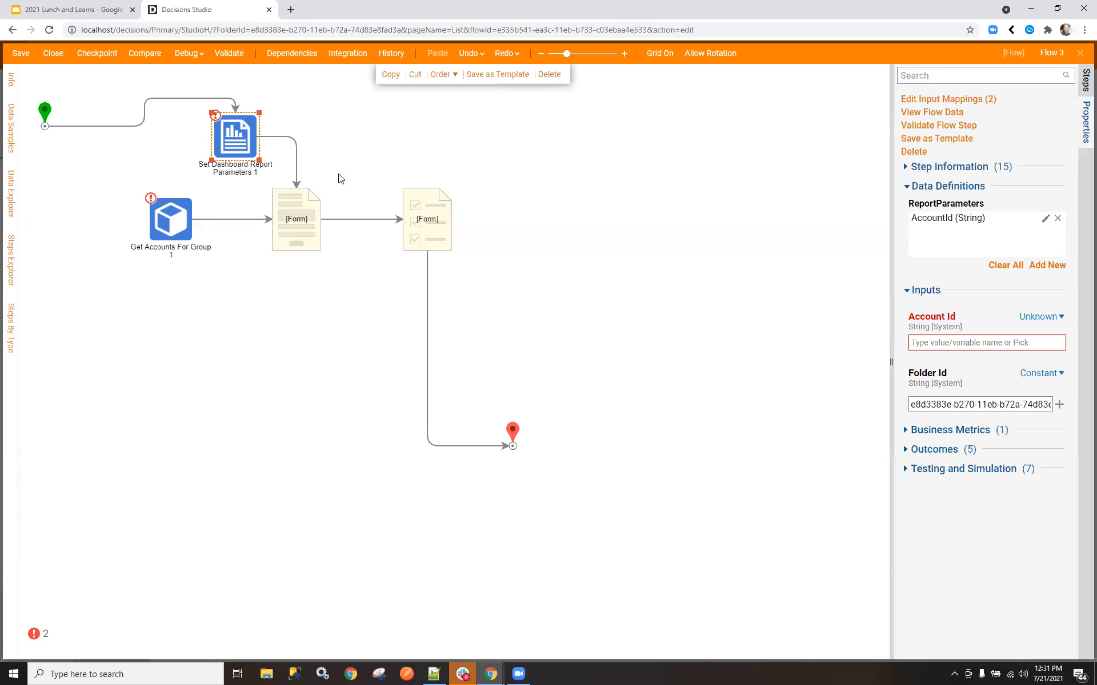
pyautogui.click(1020, 317)
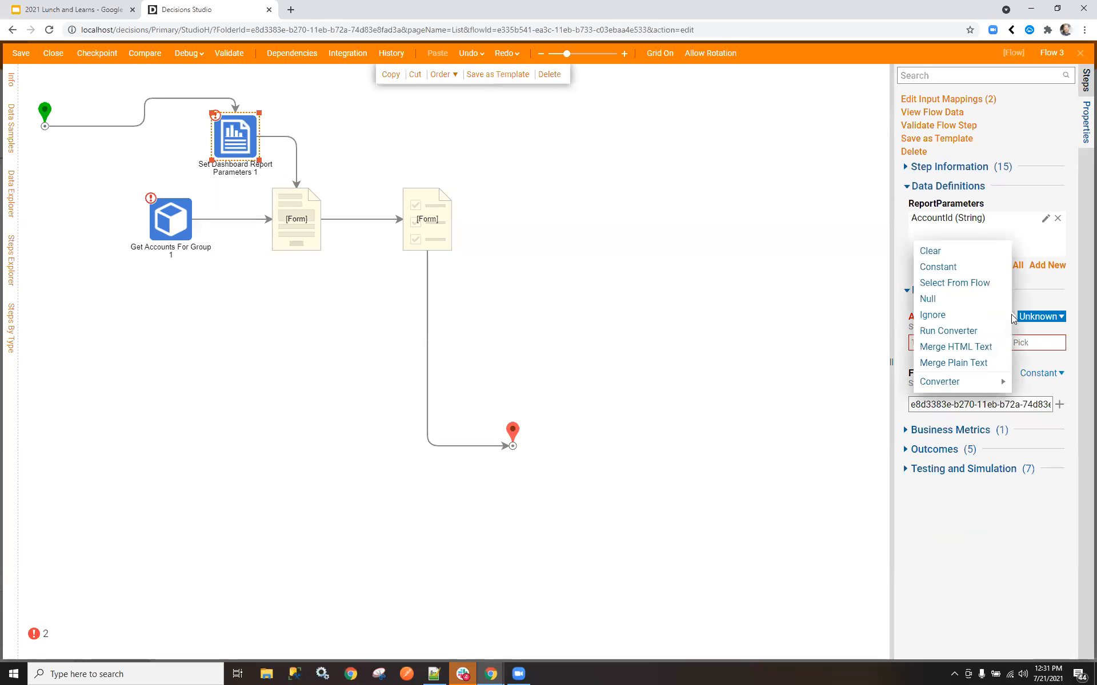
pyautogui.click(958, 269)
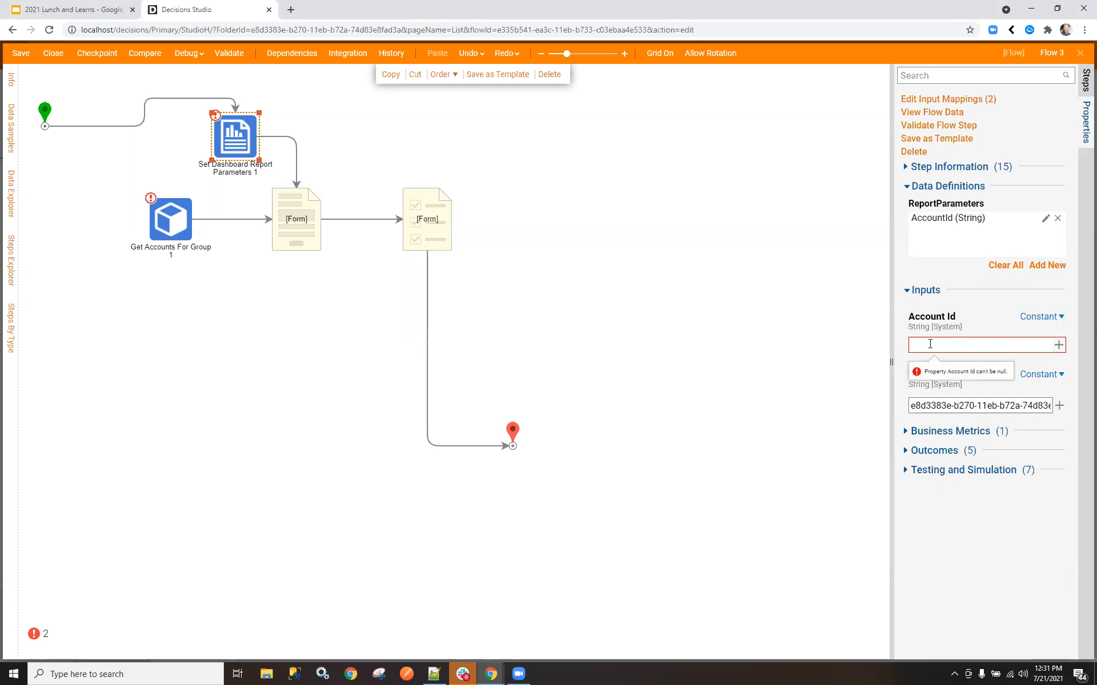
pyautogui.hotkey('ctrl', 'v')
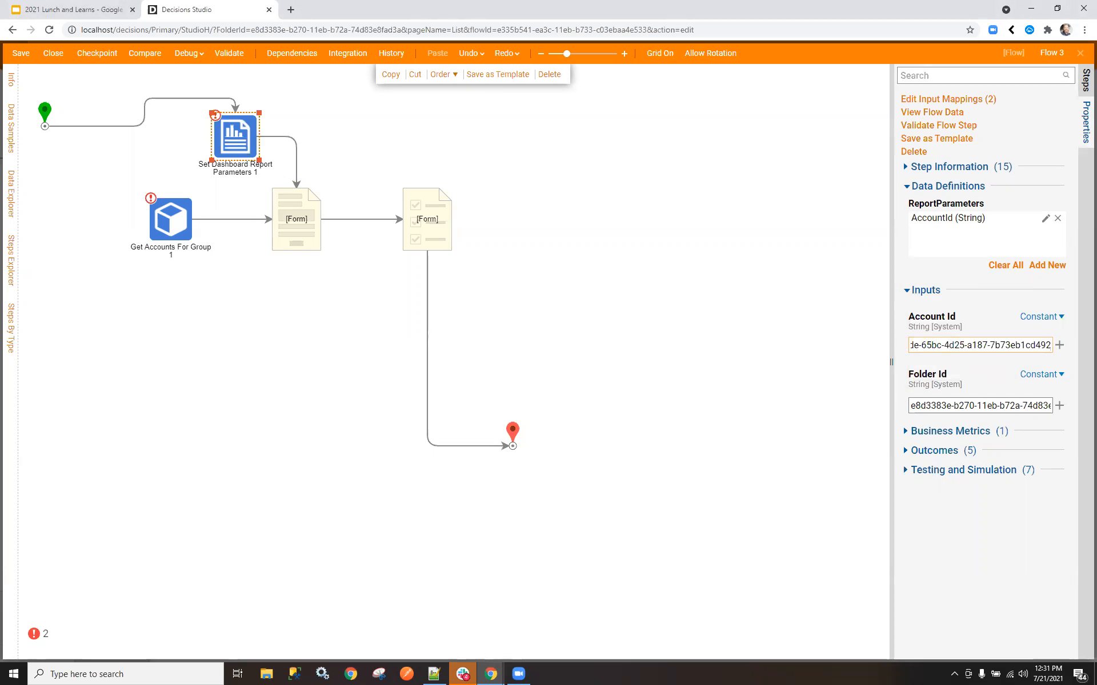
pyautogui.click(718, 321)
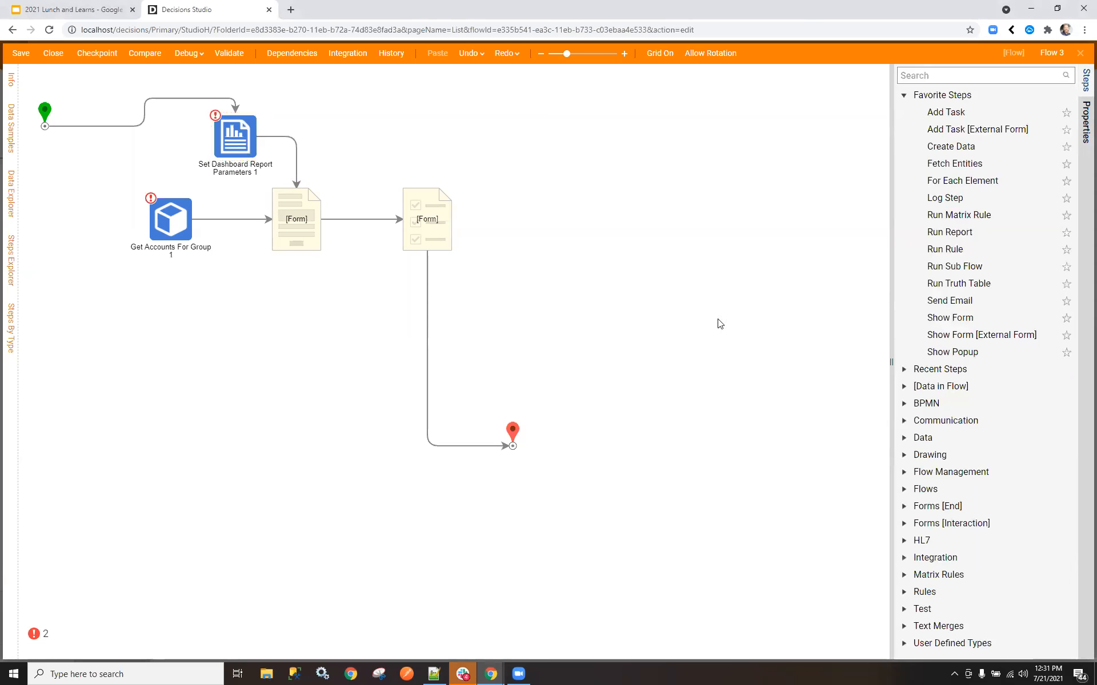
# Save and close Flow 3, and view the Page 1 dashboard with its two filtered report viewers
pyautogui.click(26, 53)
pyautogui.click(655, 423)
pyautogui.click(54, 53)
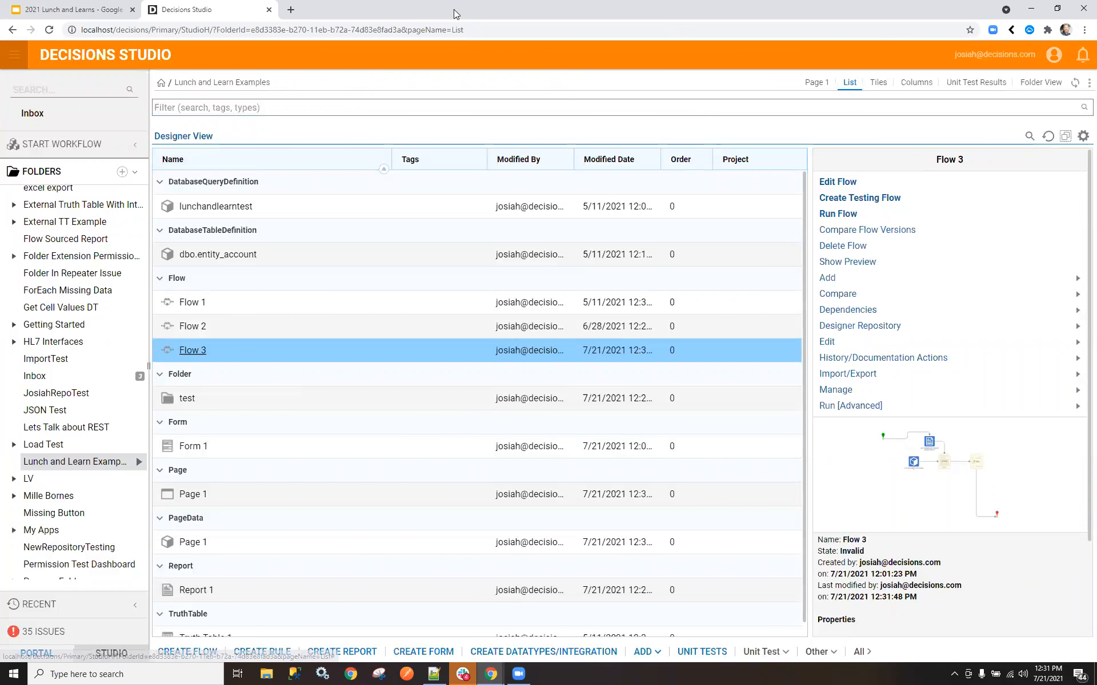
pyautogui.click(817, 83)
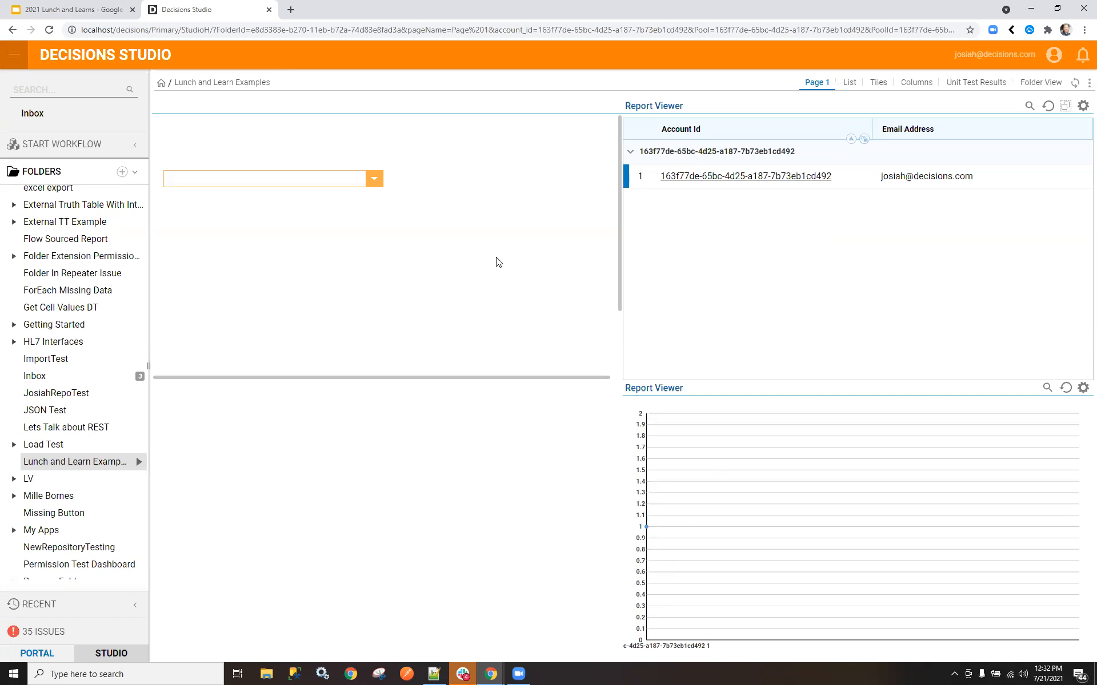
pyautogui.click(847, 83)
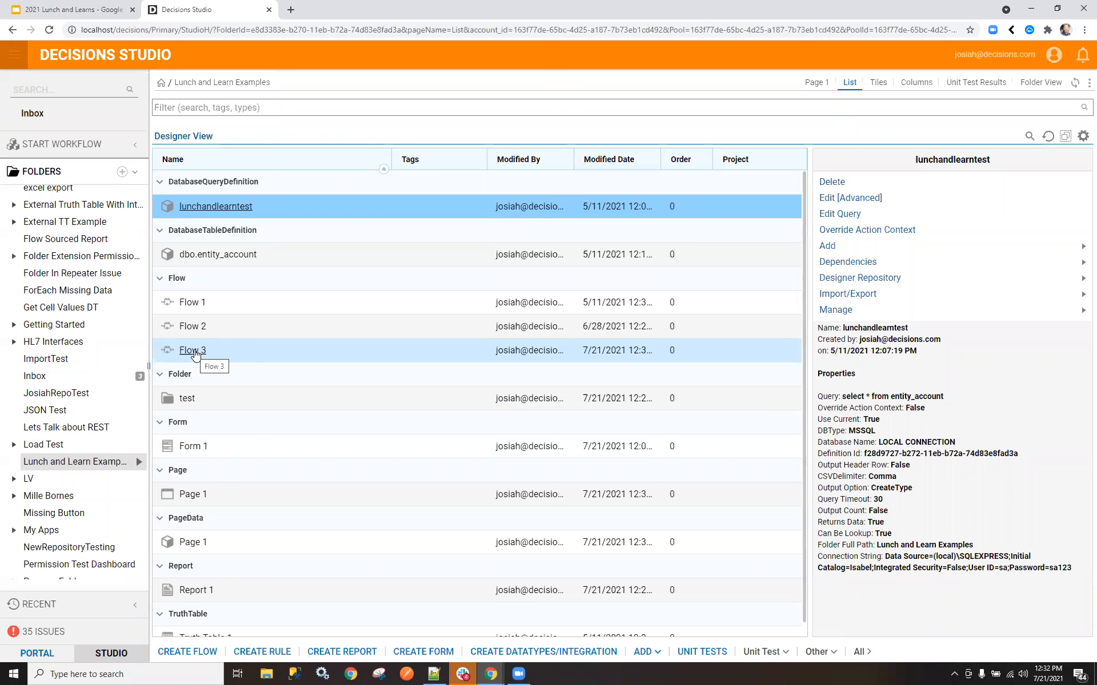
# Look up the Get Designer Folder ID option among the Lunch and Learn Examples folder's management actions
pyautogui.click(133, 462)
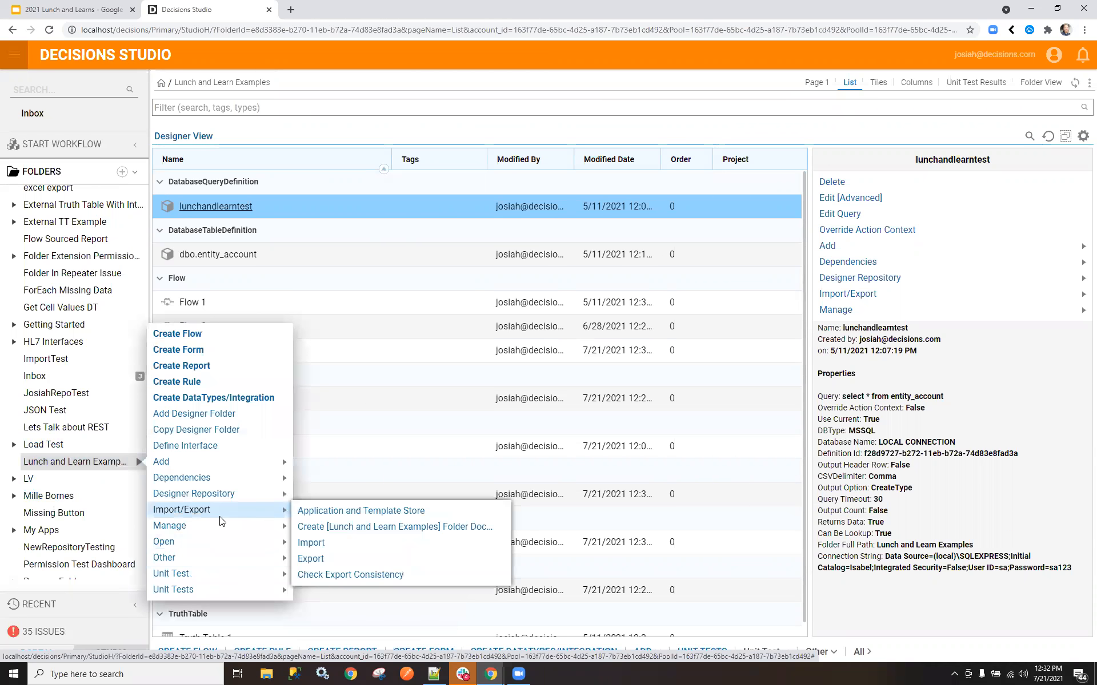
pyautogui.moveTo(239, 522)
pyautogui.moveTo(366, 634)
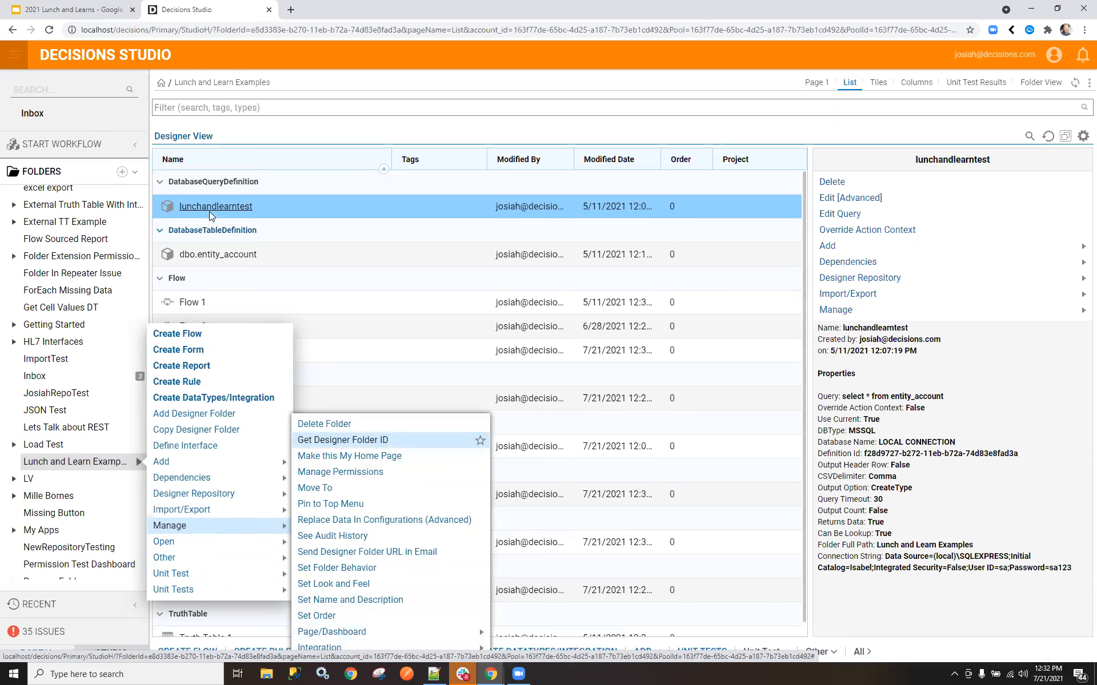
pyautogui.click(1006, 477)
# Reopen Flow 3 and examine the full Account Id and Folder Id inputs of the Set Dashboard Report Parameters step
pyautogui.doubleClick(197, 351)
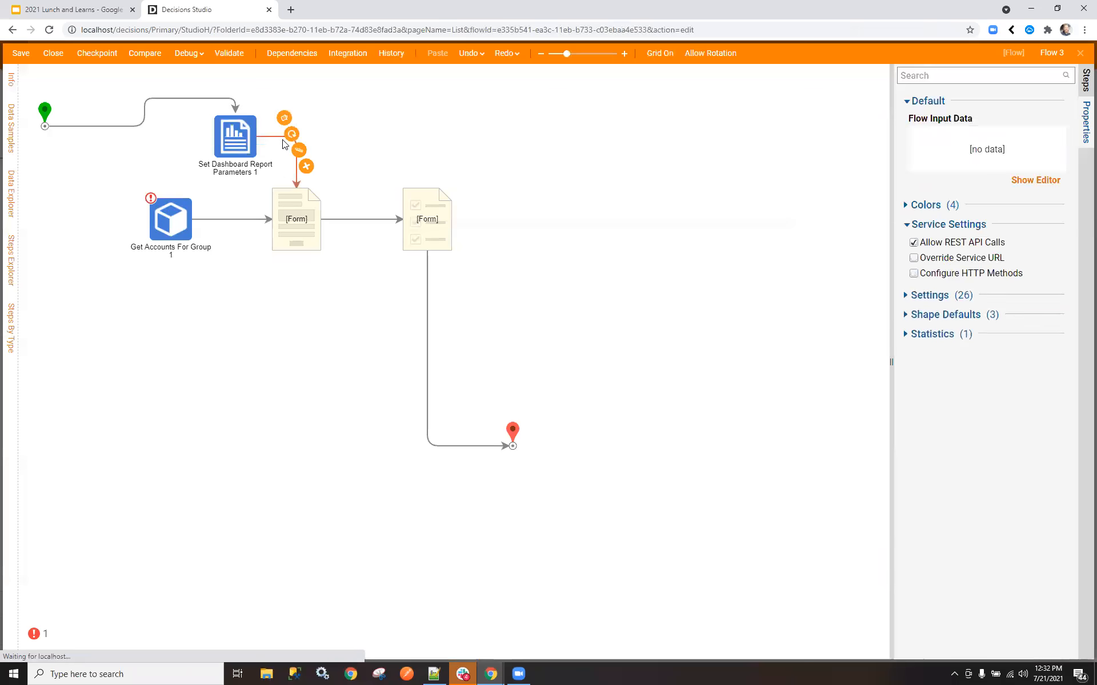
pyautogui.click(237, 131)
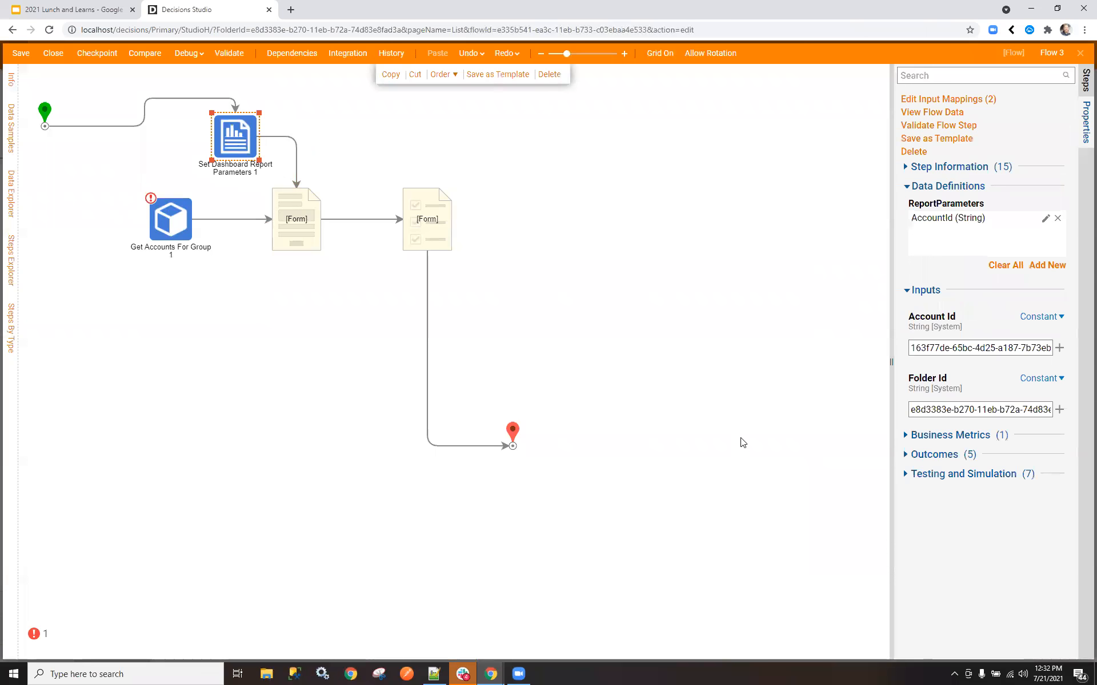
pyautogui.moveTo(891, 366); pyautogui.dragTo(722, 374)
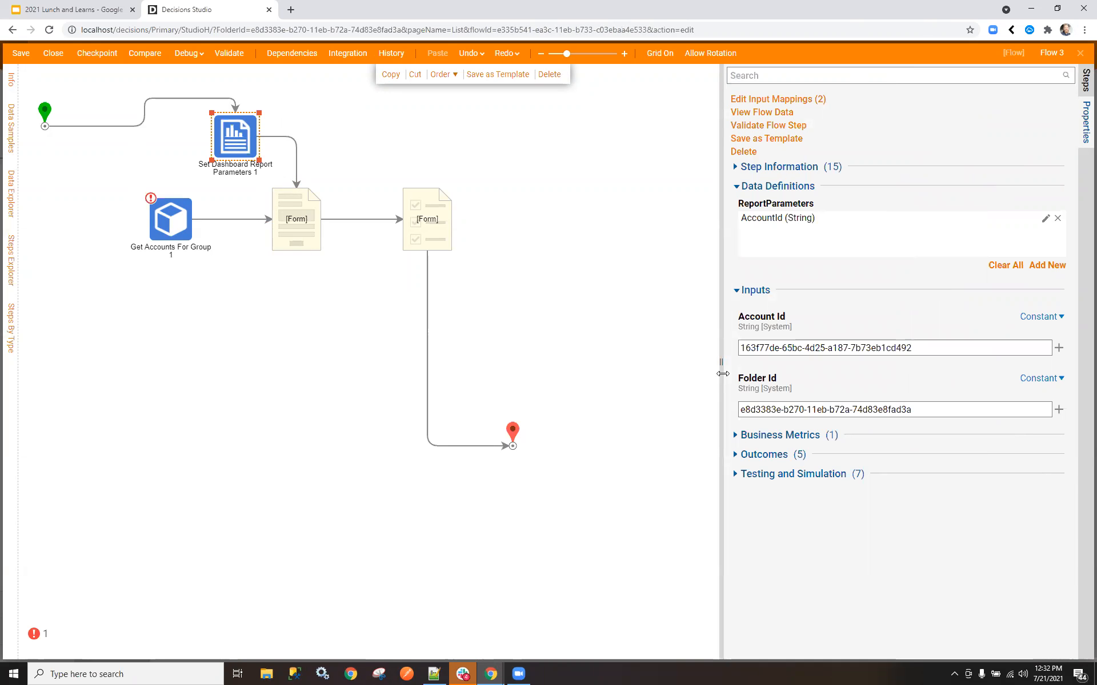